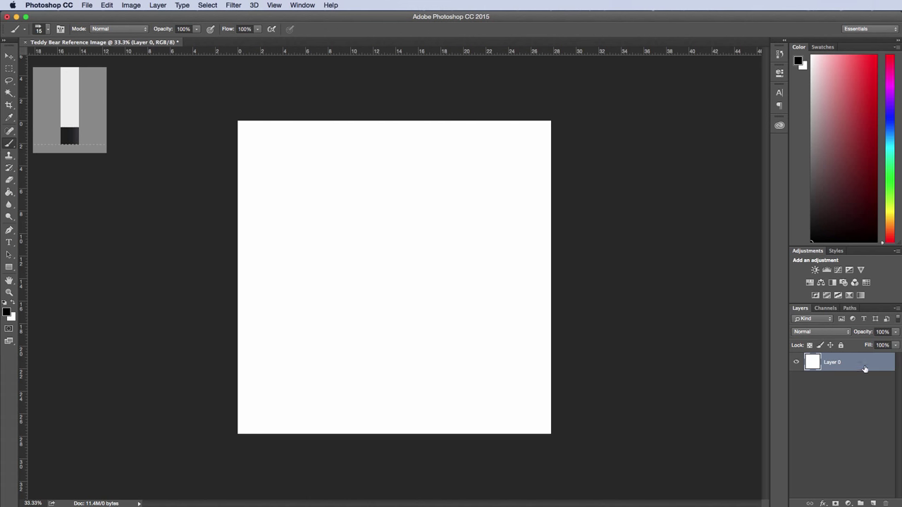
Step: Rename the white base layer as bg and add a new layer named divider above it
double_click(838, 366)
type("bg")
key("Return")
left_click(873, 503)
double_click(833, 363)
type("divider")
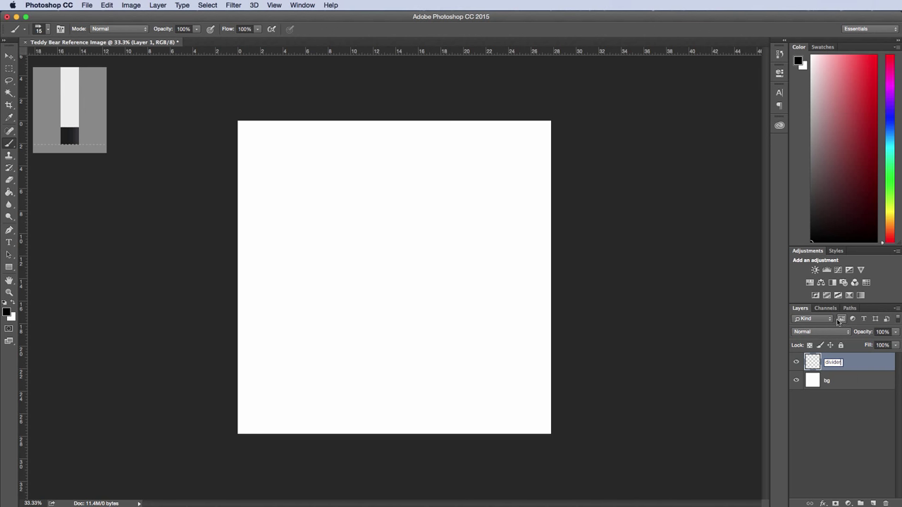
key("Return")
Step: Set the foreground color to pure red, ff0000
left_click(8, 313)
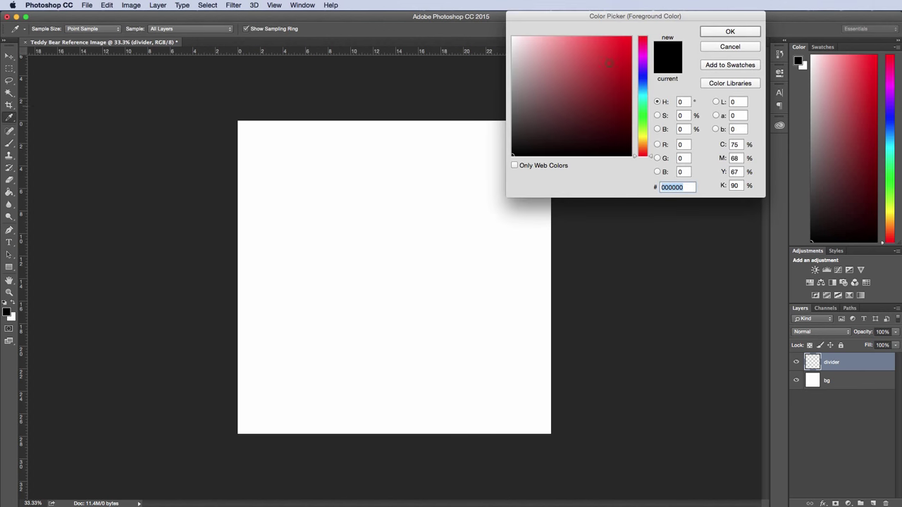
type("ff0000")
left_click(715, 31)
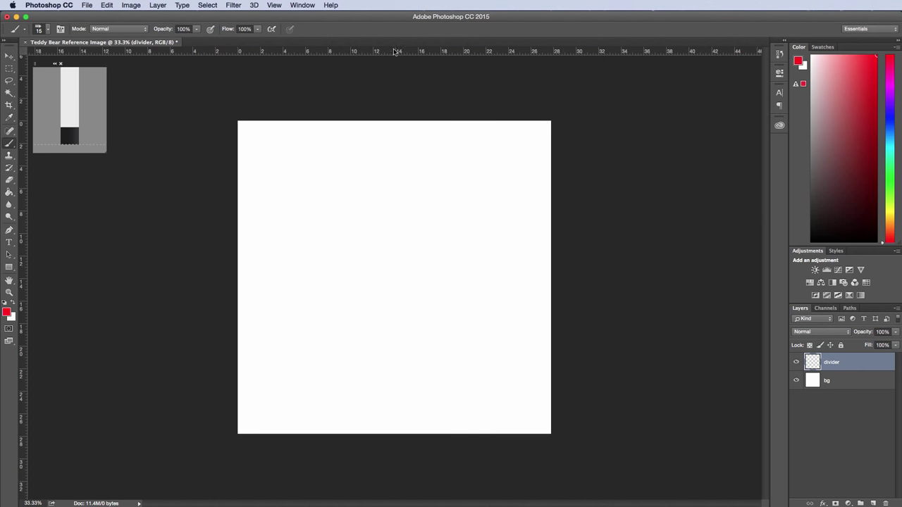
Step: Place one vertical and one horizontal guide crossing at the center of the canvas
left_click(274, 5)
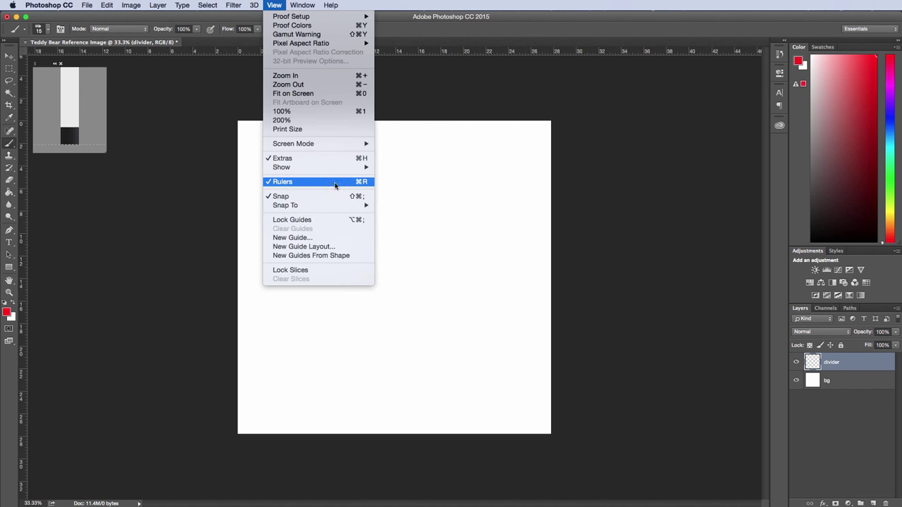
left_click(617, 163)
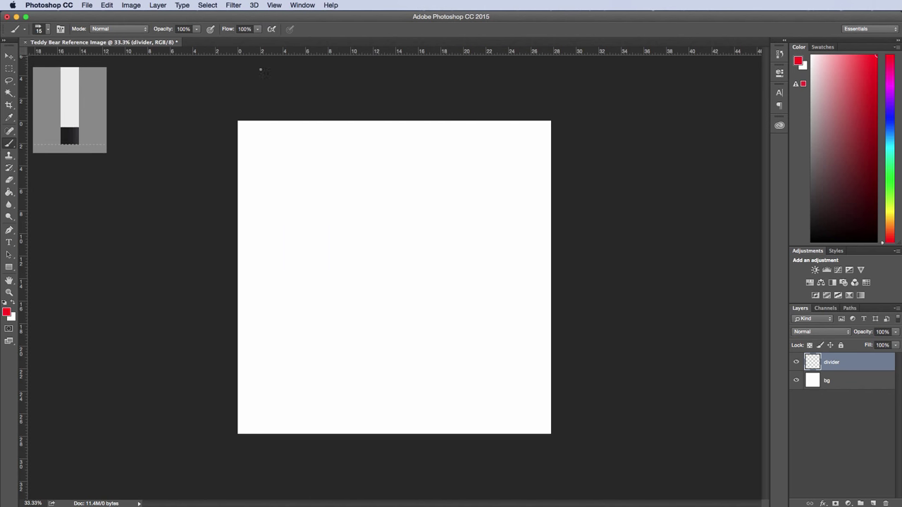
left_click(9, 55)
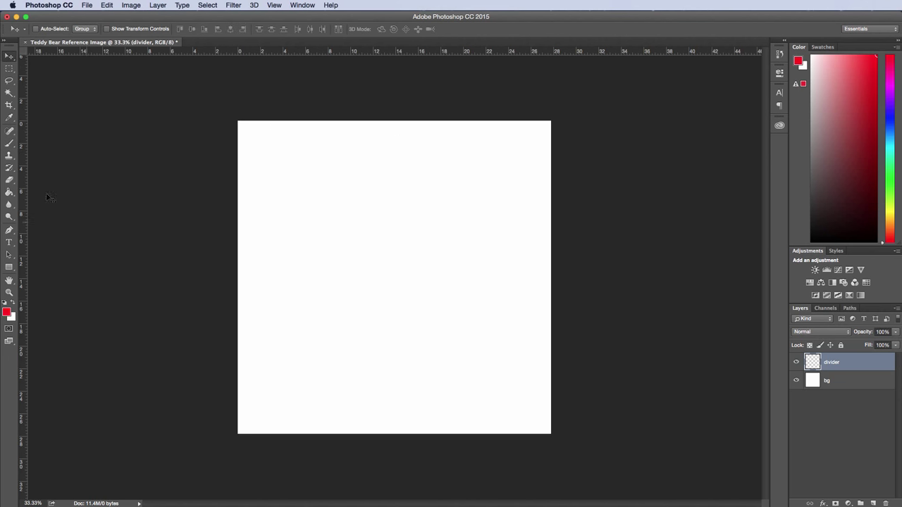
left_click_drag(22, 196, 394, 220)
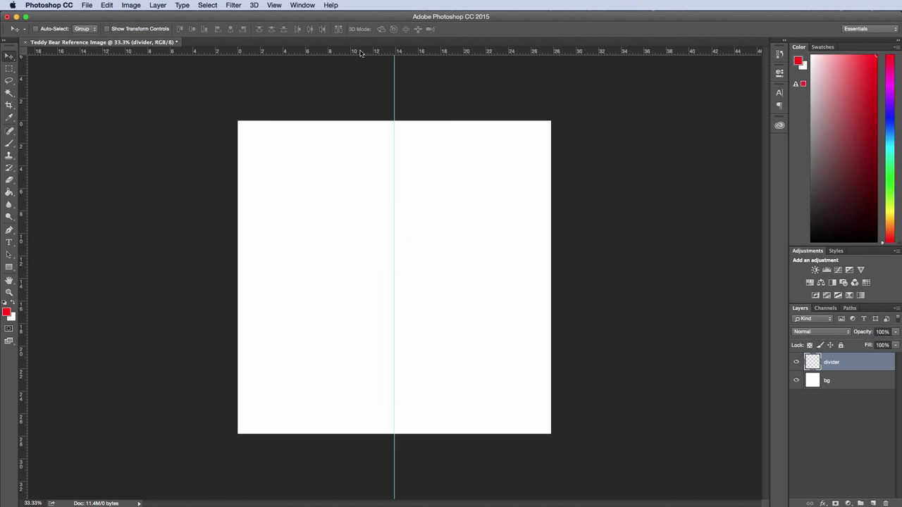
left_click_drag(360, 53, 385, 276)
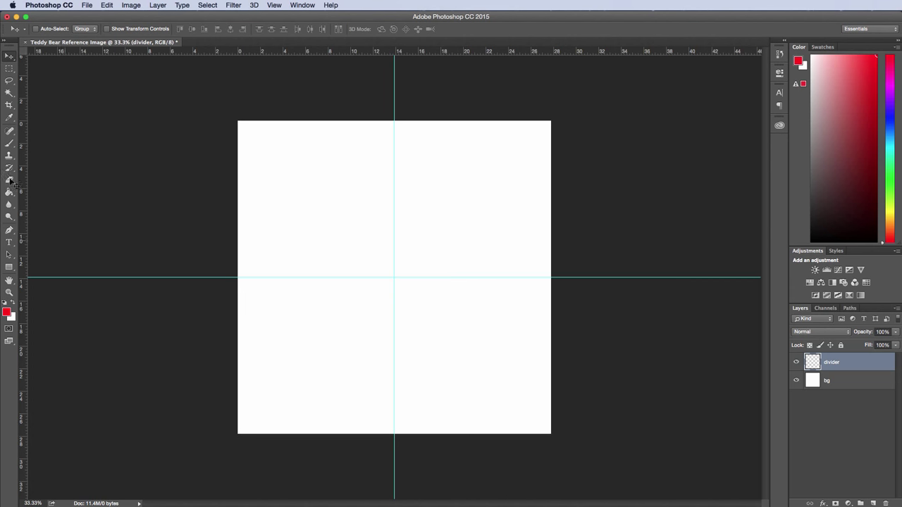
Step: Paint straight red brush lines along both guides across the whole canvas and lock the divider layer
left_click(9, 143)
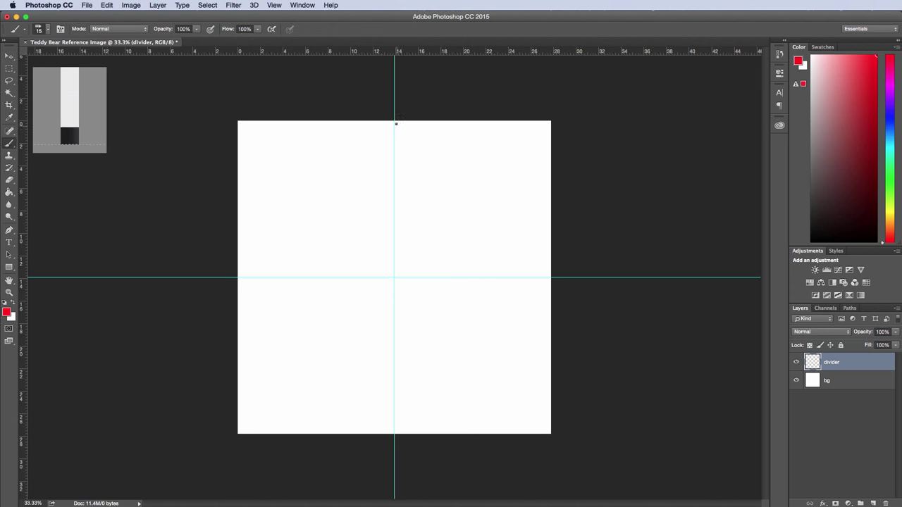
left_click_drag(394, 126, 405, 440)
left_click_drag(554, 278, 237, 277)
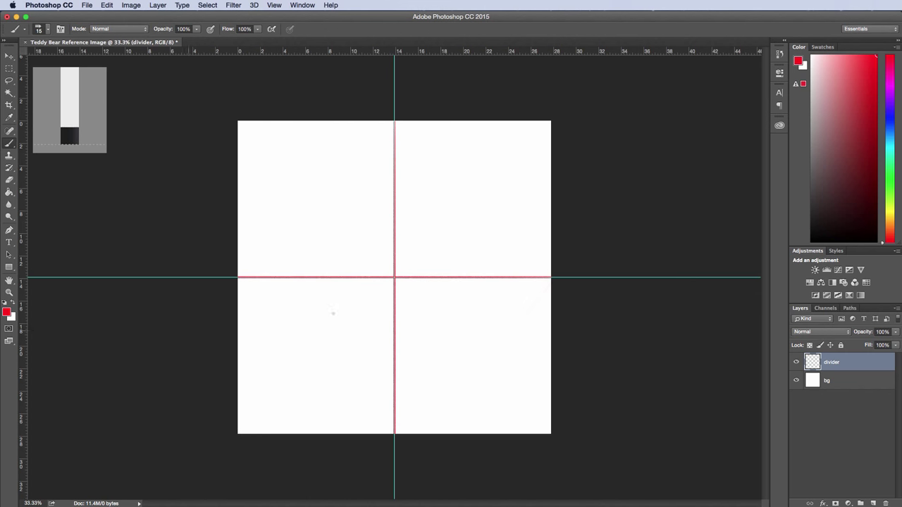
left_click(841, 345)
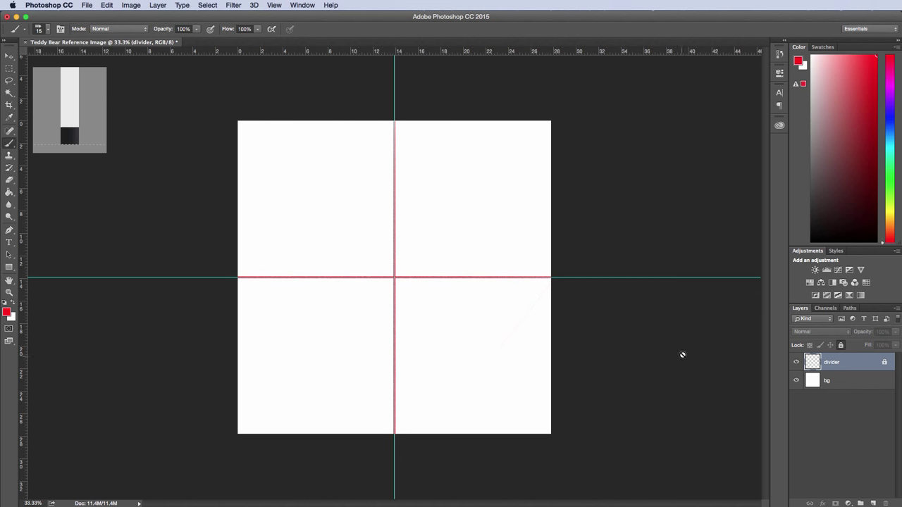
Step: Remove the horizontal and vertical guides from the canvas
left_click(9, 55)
left_click_drag(437, 276, 481, 44)
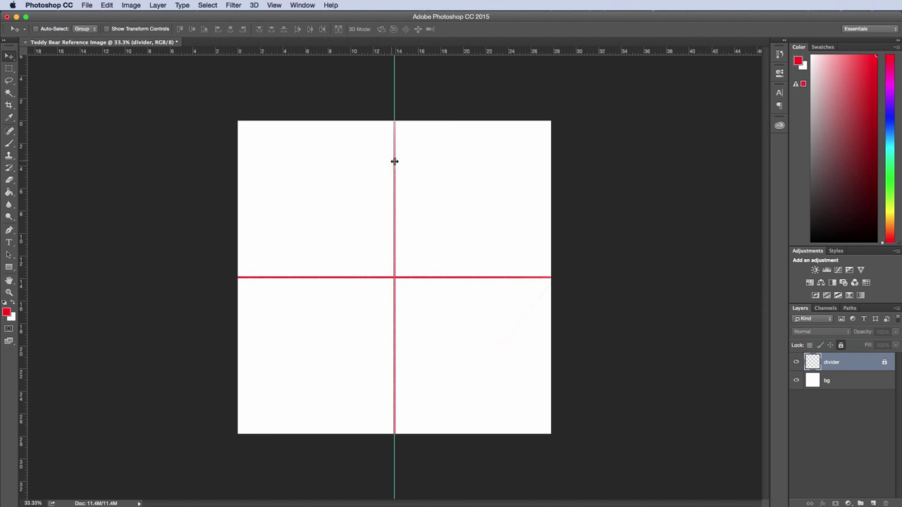
left_click_drag(394, 163, 19, 185)
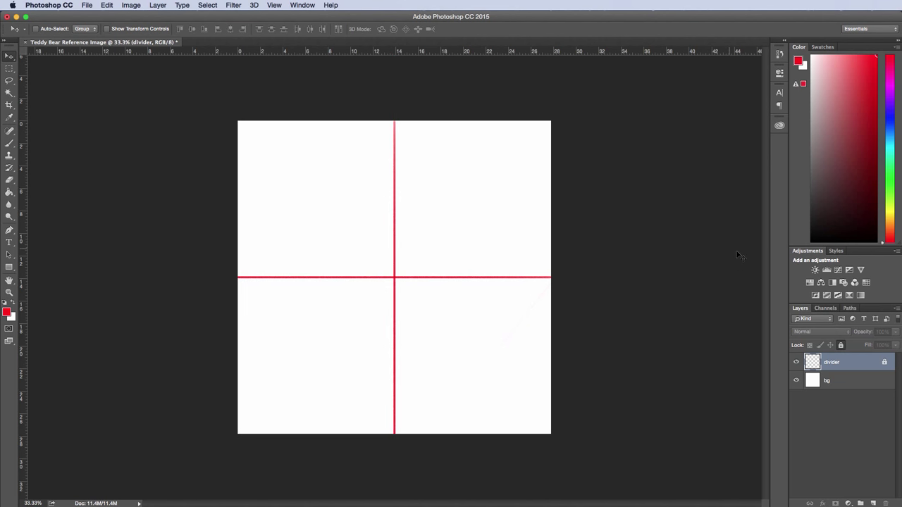
Step: Add a new layer named rough above the divider layer
left_click(872, 504)
double_click(835, 362)
type("re")
key("Return")
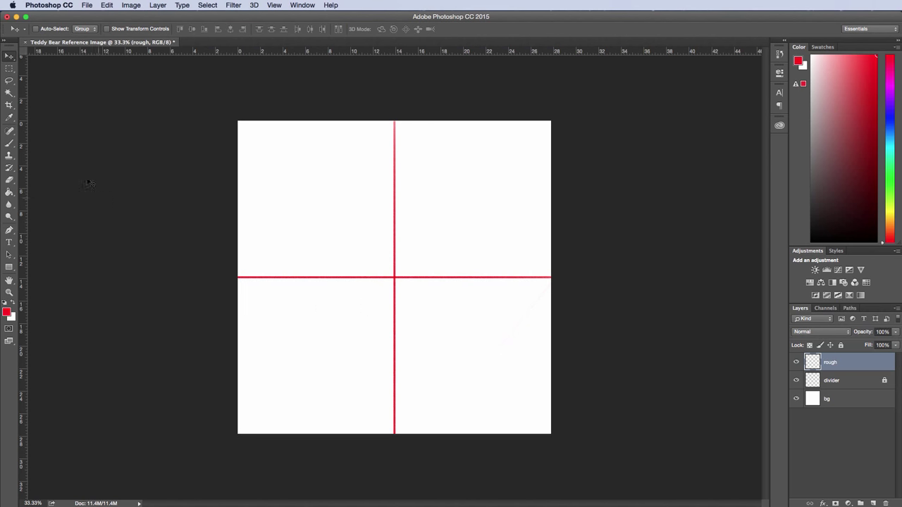
Step: Prepare the Brush tool with black as the foreground color
left_click(9, 143)
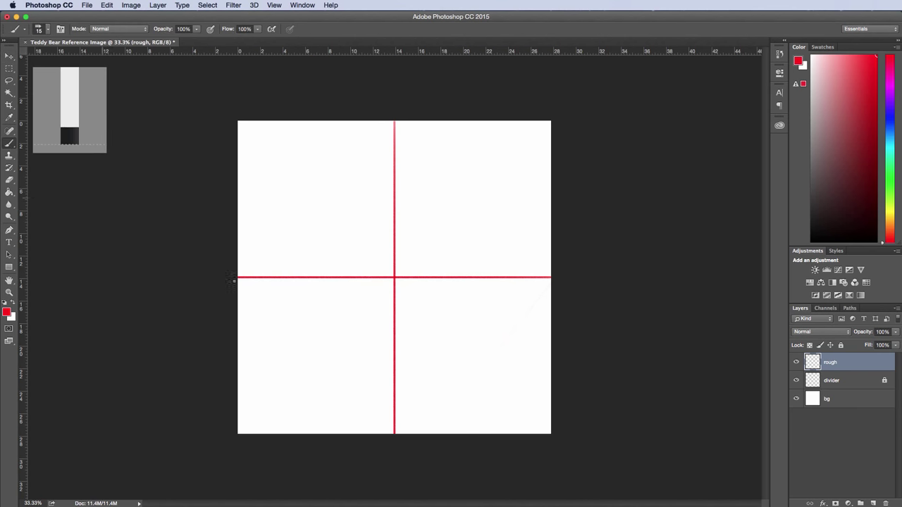
left_click(6, 312)
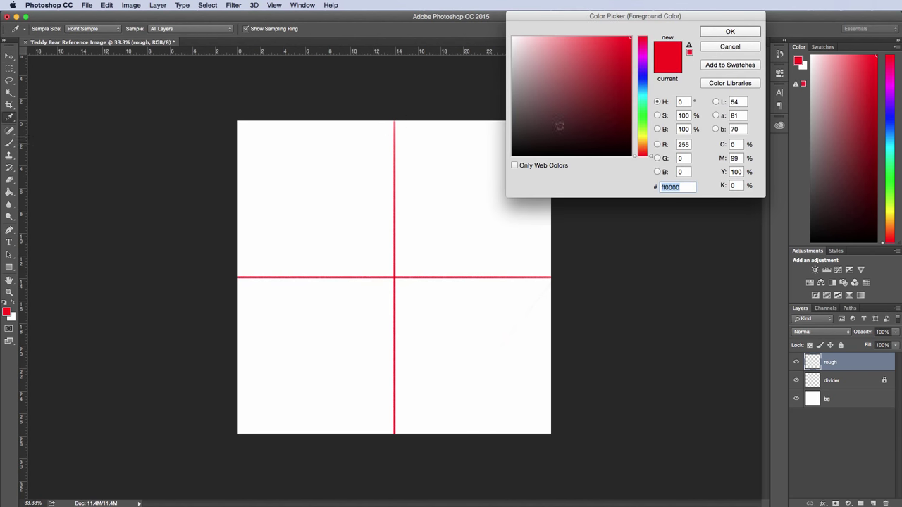
left_click_drag(559, 125, 472, 168)
left_click(731, 31)
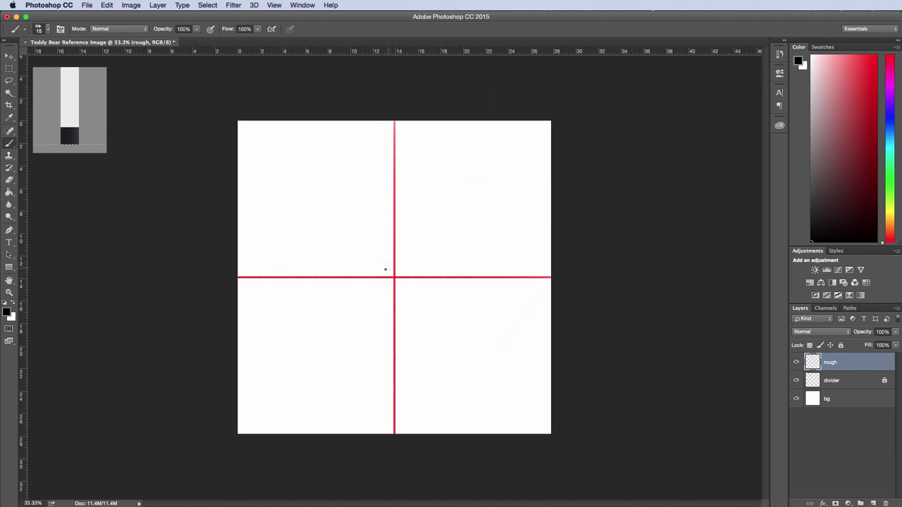
Step: Sketch the bear's wide rounded head and the oval torso beneath it, both centered on the vertical red line
left_click(32, 503)
type("3")
type("5")
key("Return")
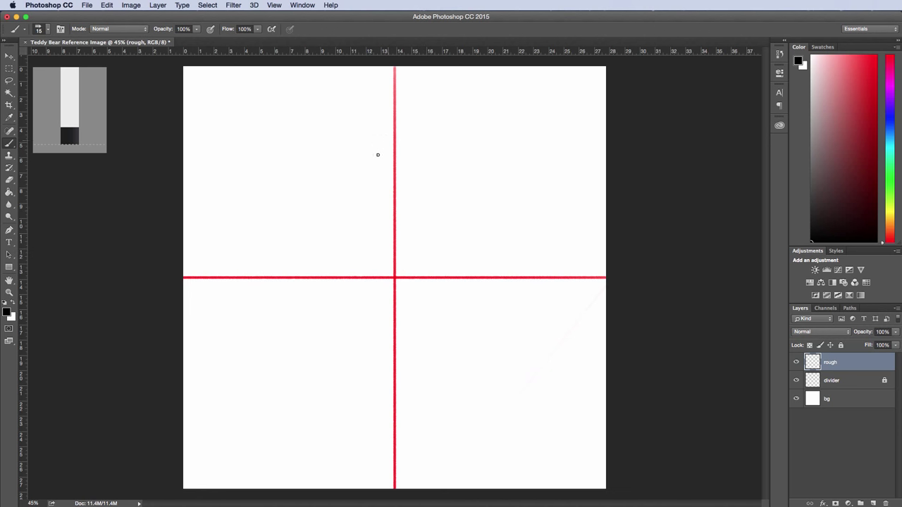
mouse_move(393, 128)
left_mouse_down()
mouse_move(328, 139)
mouse_move(334, 132)
mouse_move(320, 182)
mouse_move(321, 169)
mouse_move(348, 232)
mouse_move(328, 198)
mouse_move(373, 239)
mouse_move(339, 227)
mouse_move(366, 226)
mouse_move(384, 254)
mouse_move(357, 233)
mouse_move(400, 241)
left_mouse_up()
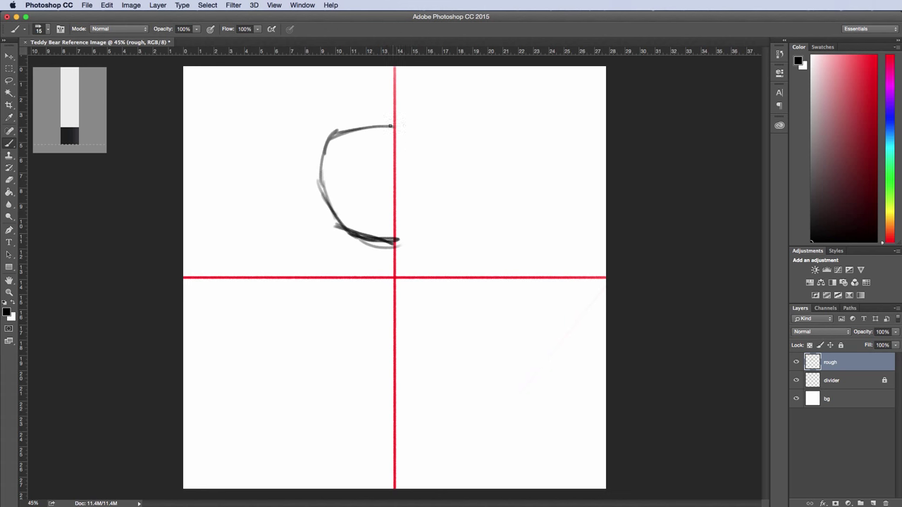
mouse_move(386, 127)
left_mouse_down()
mouse_move(448, 121)
mouse_move(457, 138)
mouse_move(462, 203)
mouse_move(398, 246)
mouse_move(448, 228)
mouse_move(465, 197)
left_mouse_up()
left_click_drag(467, 161, 437, 236)
left_click_drag(469, 145, 461, 202)
left_click_drag(401, 126, 468, 149)
mouse_move(353, 242)
left_mouse_down()
mouse_move(340, 285)
mouse_move(403, 362)
mouse_move(443, 245)
mouse_move(424, 375)
left_mouse_up()
key("m")
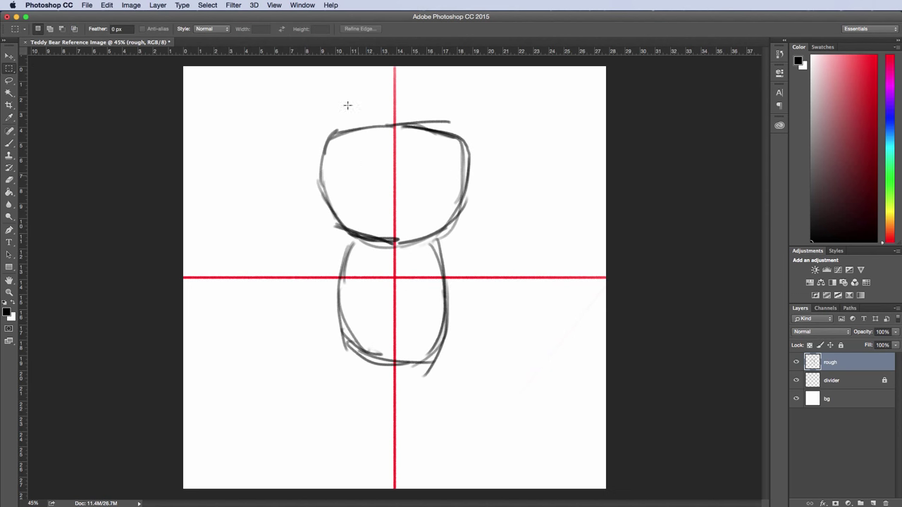
Step: Sketch two short legs with outward-pointing feet below the torso, one on each side of the vertical line
key("b")
left_click_drag(353, 351, 344, 400)
left_click_drag(382, 363, 377, 400)
left_click_drag(349, 396, 335, 417)
left_click_drag(335, 417, 383, 416)
left_click_drag(382, 402, 381, 417)
left_click_drag(412, 367, 413, 406)
left_click_drag(431, 353, 457, 417)
mouse_move(445, 400)
left_mouse_down()
mouse_move(456, 418)
mouse_move(416, 418)
left_mouse_up()
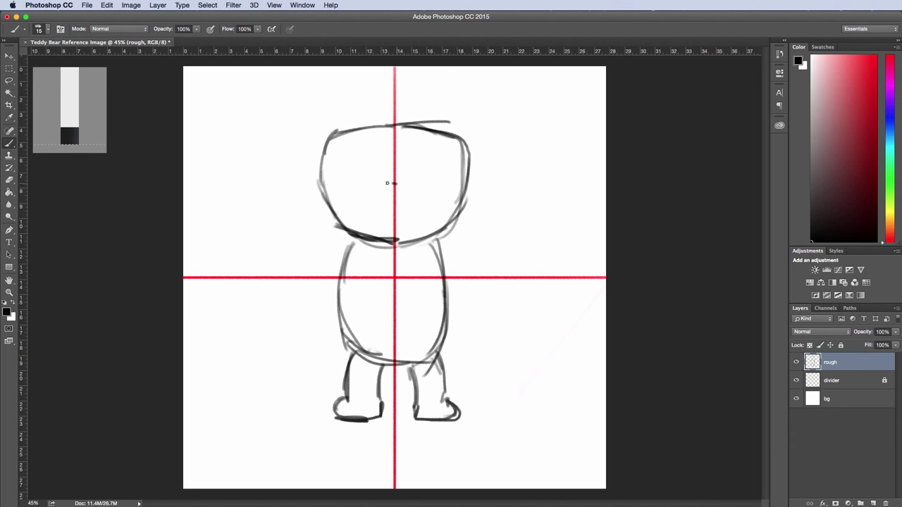
Step: Sketch the bear's muzzle, nose and two small oval eyes, plus an ear on the left side of the head
mouse_move(387, 182)
left_mouse_down()
mouse_move(355, 191)
mouse_move(411, 231)
mouse_move(431, 211)
mouse_move(425, 186)
mouse_move(405, 229)
left_mouse_up()
mouse_move(386, 166)
left_mouse_down()
mouse_move(382, 174)
mouse_move(387, 166)
left_mouse_up()
mouse_move(405, 166)
left_mouse_down()
mouse_move(401, 176)
mouse_move(405, 167)
left_mouse_up()
mouse_move(342, 130)
left_mouse_down()
mouse_move(311, 123)
mouse_move(348, 130)
mouse_move(328, 165)
left_mouse_up()
mouse_move(395, 187)
left_mouse_down()
mouse_move(410, 201)
mouse_move(387, 189)
mouse_move(394, 224)
left_mouse_up()
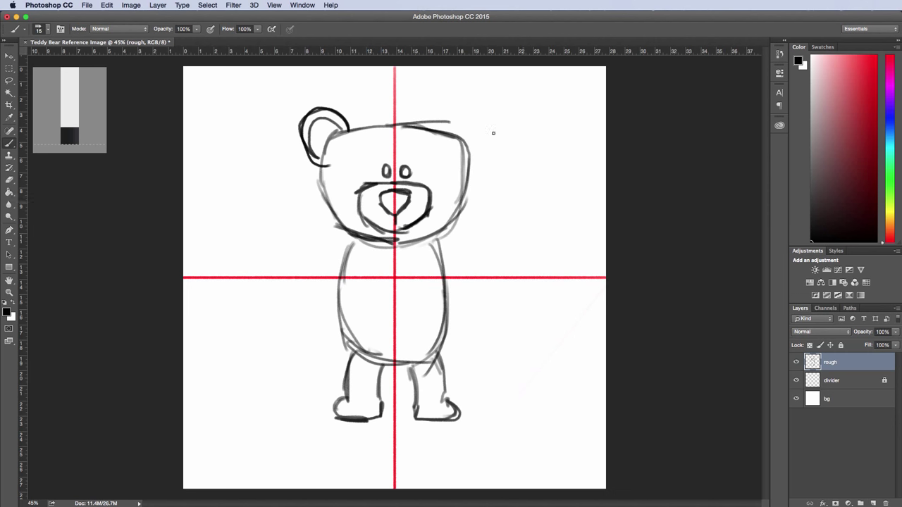
Step: Sketch an outstretched arm with a hand on the torso's left side and move it up to shoulder height
mouse_move(343, 256)
left_mouse_down()
mouse_move(266, 262)
mouse_move(274, 276)
mouse_move(339, 287)
left_mouse_up()
mouse_move(273, 265)
left_mouse_down()
mouse_move(336, 286)
mouse_move(254, 269)
mouse_move(235, 287)
mouse_move(264, 292)
mouse_move(263, 306)
mouse_move(238, 303)
mouse_move(278, 267)
left_mouse_up()
left_click(9, 90)
key("l")
mouse_move(309, 237)
left_mouse_down()
mouse_move(264, 334)
mouse_move(322, 249)
mouse_move(311, 238)
left_mouse_up()
key("v")
left_click_drag(280, 289, 287, 275)
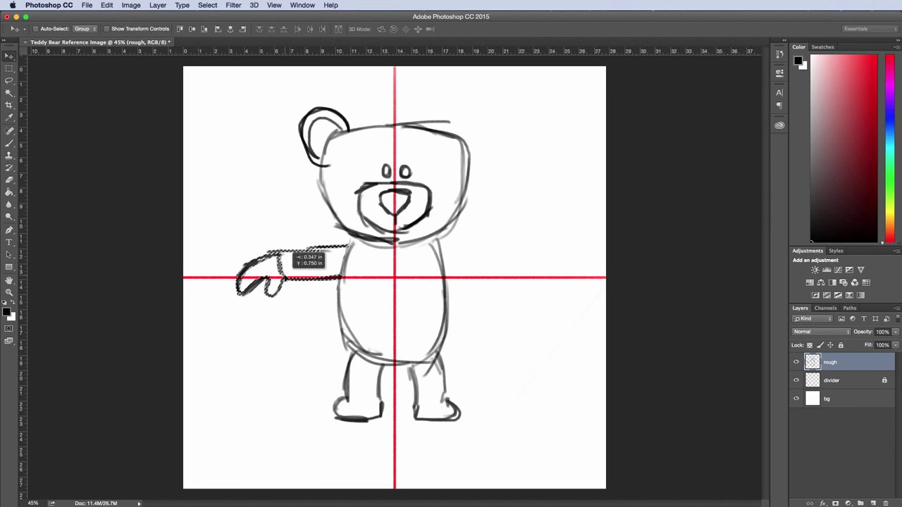
key("ctrl+d")
Step: Delete the half of the bear sketch lying right of the vertical divider line
key("l")
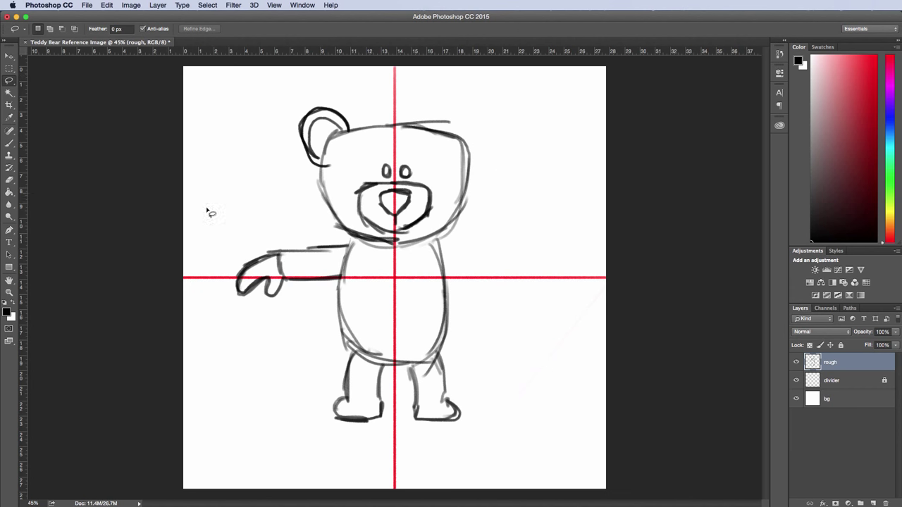
left_click(10, 69)
mouse_move(541, 91)
left_mouse_down()
mouse_move(396, 443)
mouse_move(406, 454)
left_mouse_up()
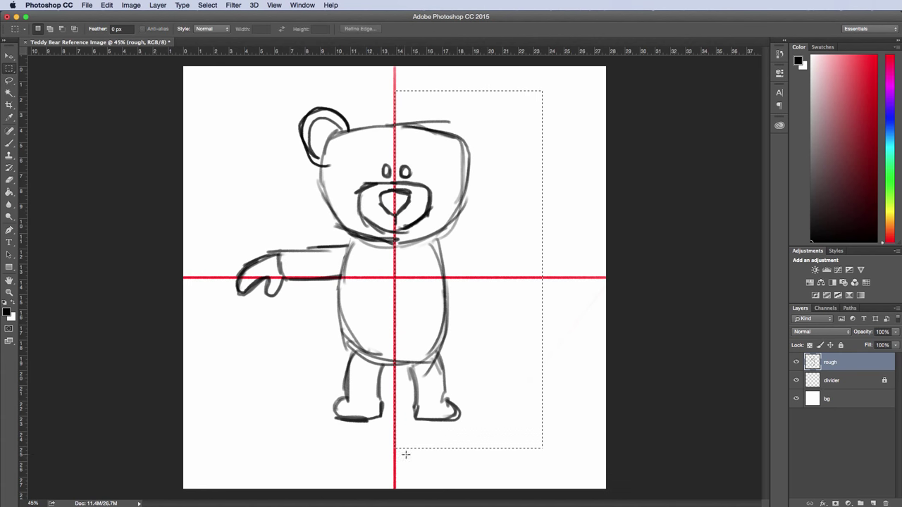
key("Delete")
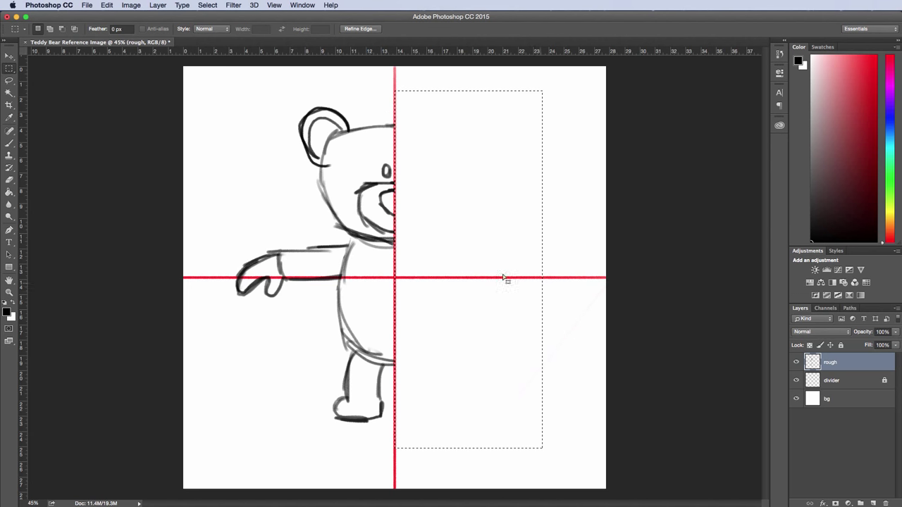
Step: Copy the remaining left half of the bear sketch and paste it onto a new layer
left_click_drag(216, 85, 395, 443)
key("super+c")
key("super+v")
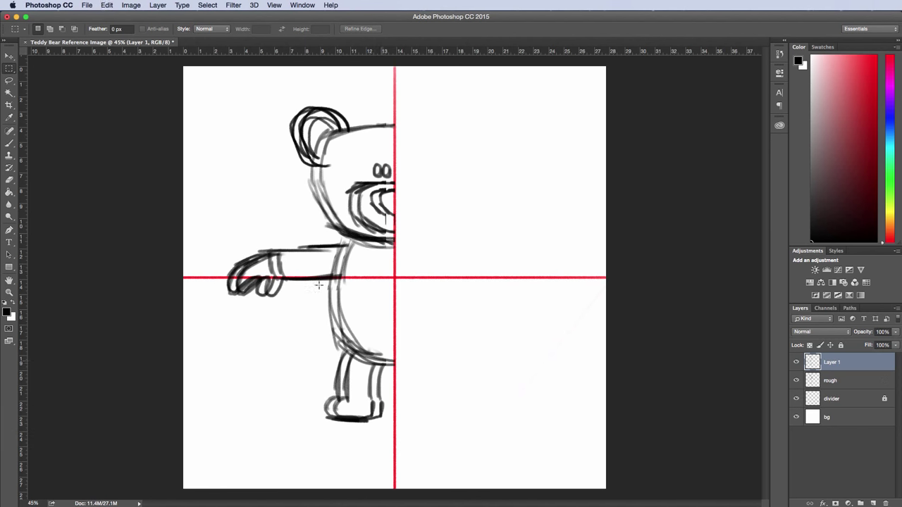
Step: Flip the pasted half horizontally and move it right of the vertical line so both halves meet as a complete bear
left_click(106, 5)
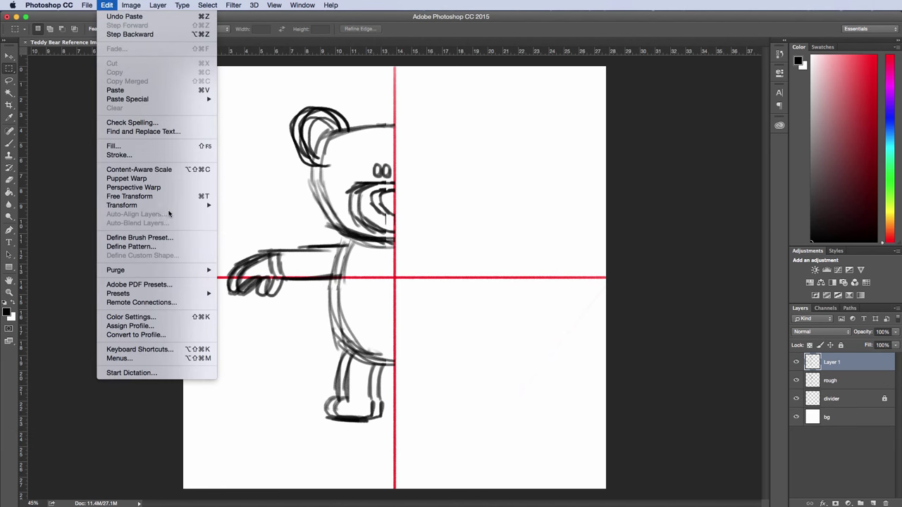
mouse_move(175, 206)
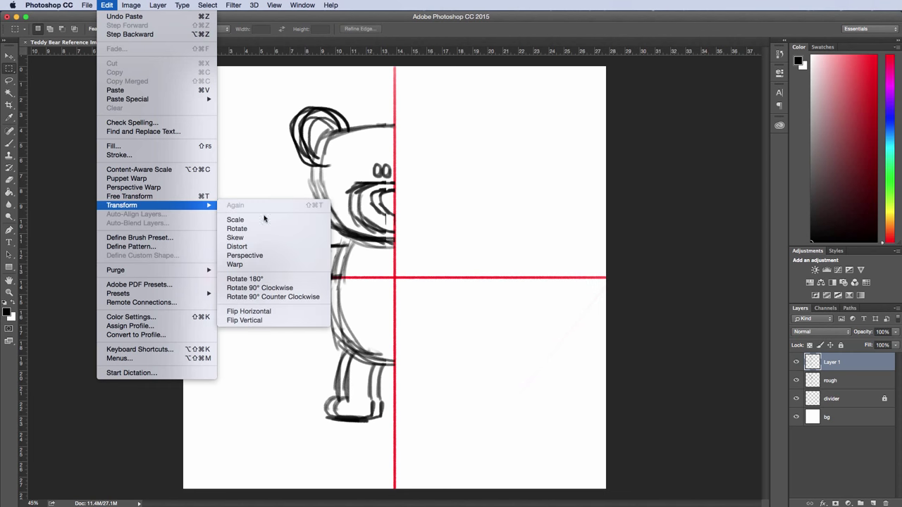
left_click(293, 313)
key("v")
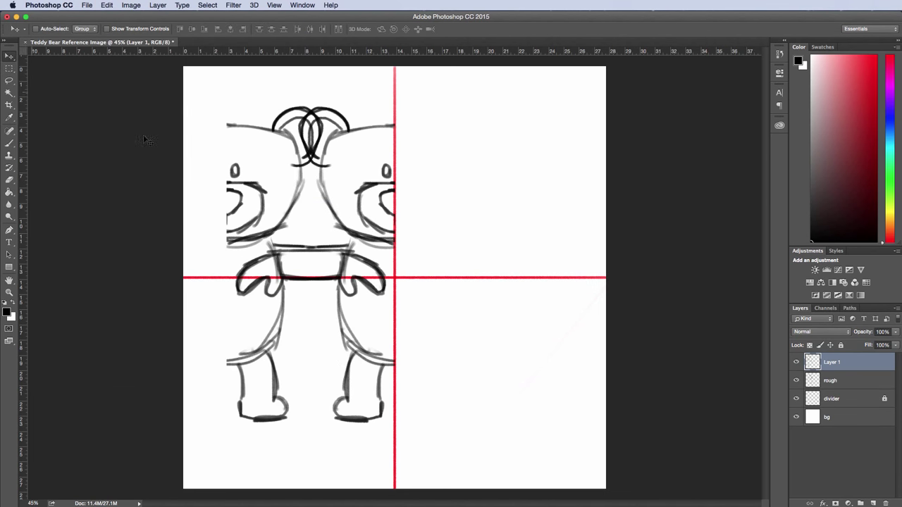
left_click_drag(261, 246, 424, 240)
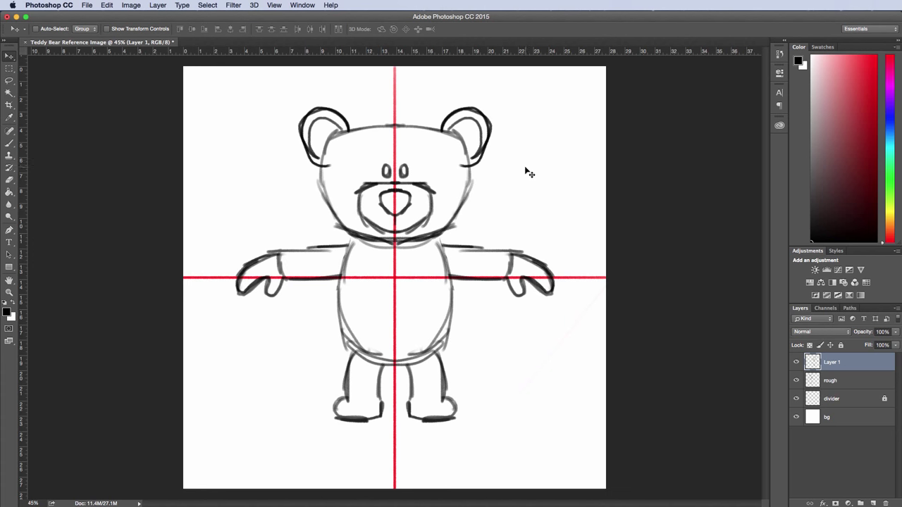
Step: Merge the mirrored half down into the rough layer and reduce that layer's opacity to 33%
left_click_drag(843, 364, 842, 364)
key("Delete")
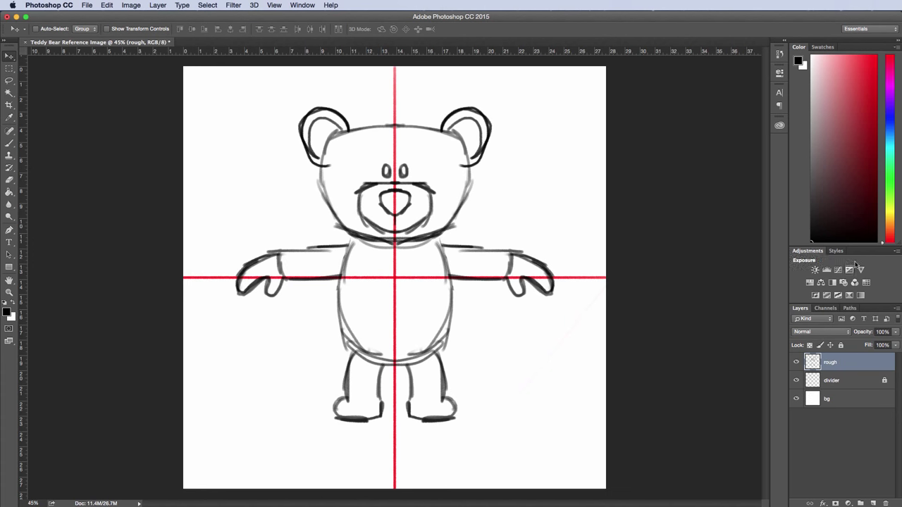
left_click(895, 332)
left_click_drag(892, 342, 865, 344)
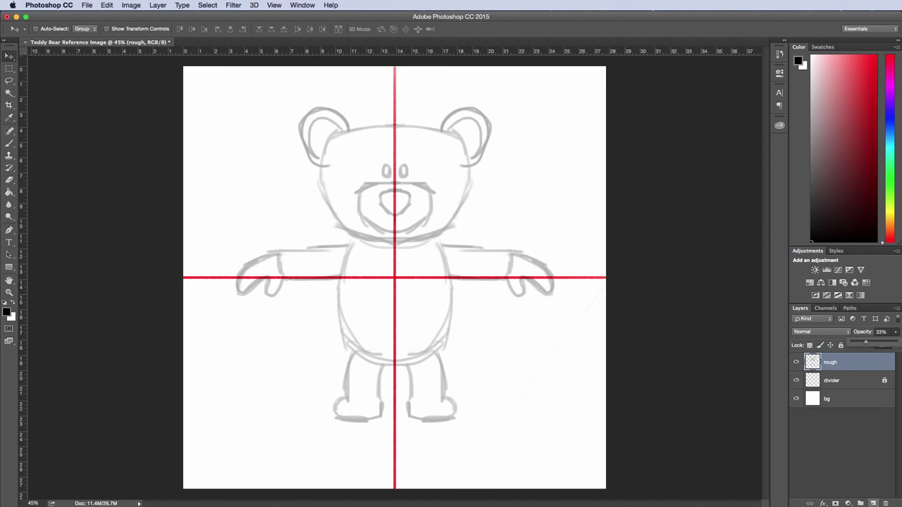
Step: Add a new layer named front above the rough layer and ready the Brush tool for drawing on it
left_click(873, 502)
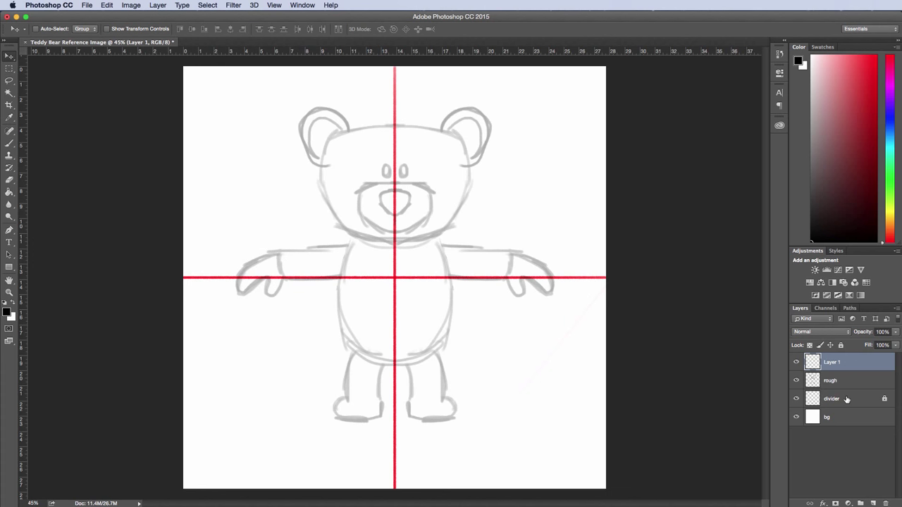
double_click(832, 362)
type("front")
key("Return")
left_click(9, 143)
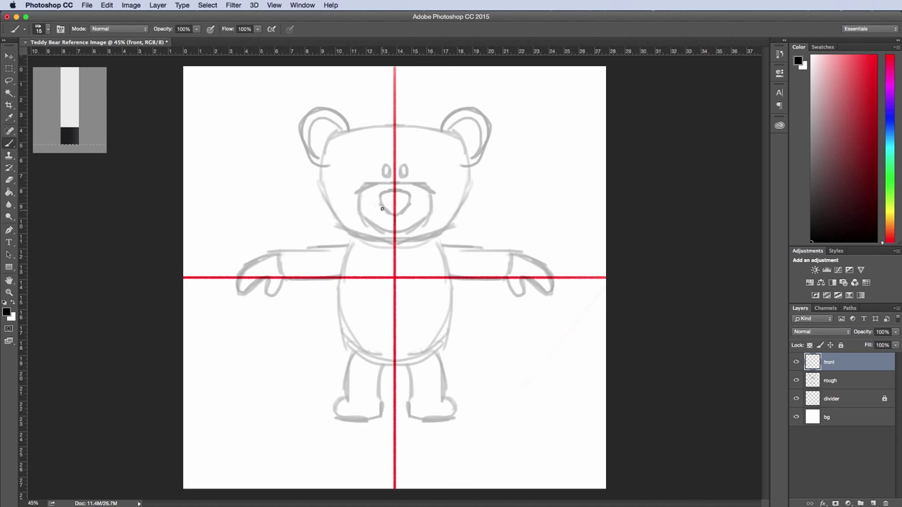
Step: Trace the left half of the bear's head outline, muzzle and nose over the rough sketch on the front layer
key("super+plus")
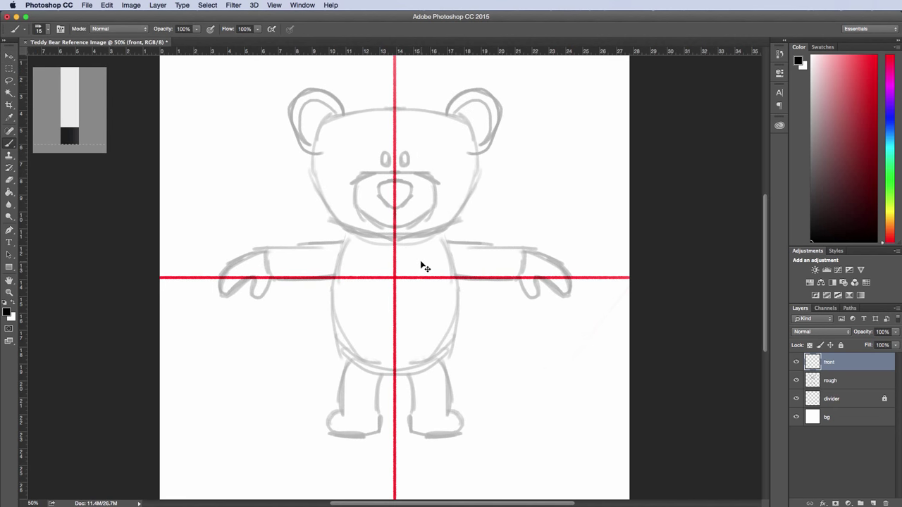
key("super+plus")
left_click_drag(453, 236, 455, 278)
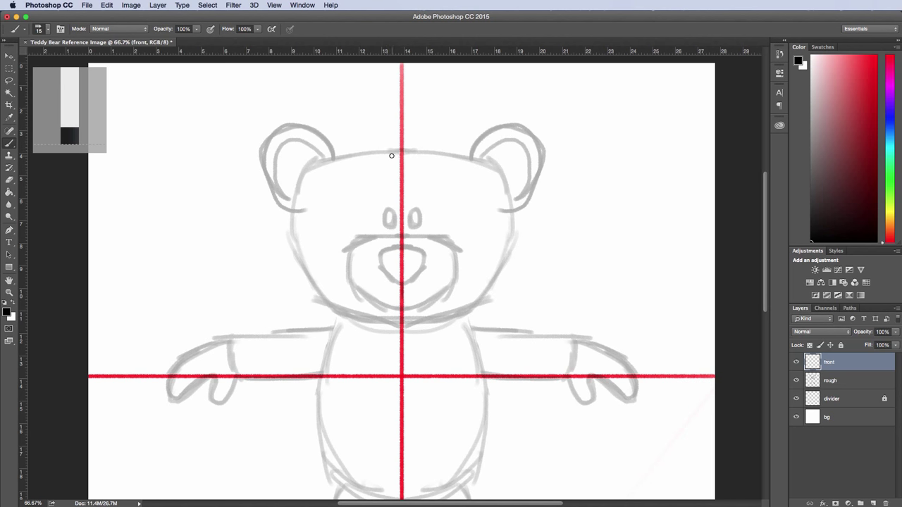
mouse_move(398, 152)
left_mouse_down()
mouse_move(303, 174)
mouse_move(294, 211)
mouse_move(315, 286)
mouse_move(338, 309)
mouse_move(399, 321)
left_mouse_up()
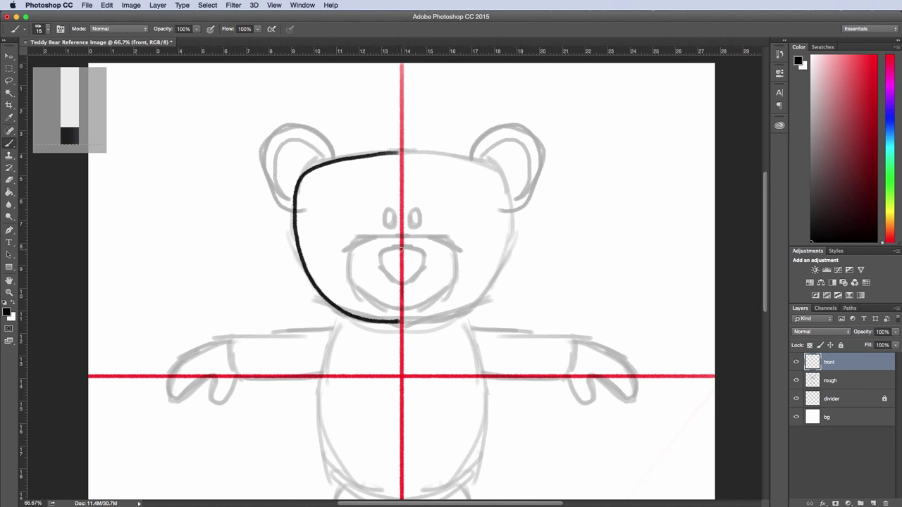
mouse_move(401, 248)
left_mouse_down()
mouse_move(396, 280)
mouse_move(360, 239)
mouse_move(350, 281)
mouse_move(398, 310)
left_mouse_up()
key("super+z")
Step: Outline the bear's left ear and erase the part of the head line that crosses it
mouse_move(332, 157)
left_mouse_down()
mouse_move(263, 146)
mouse_move(291, 212)
left_mouse_up()
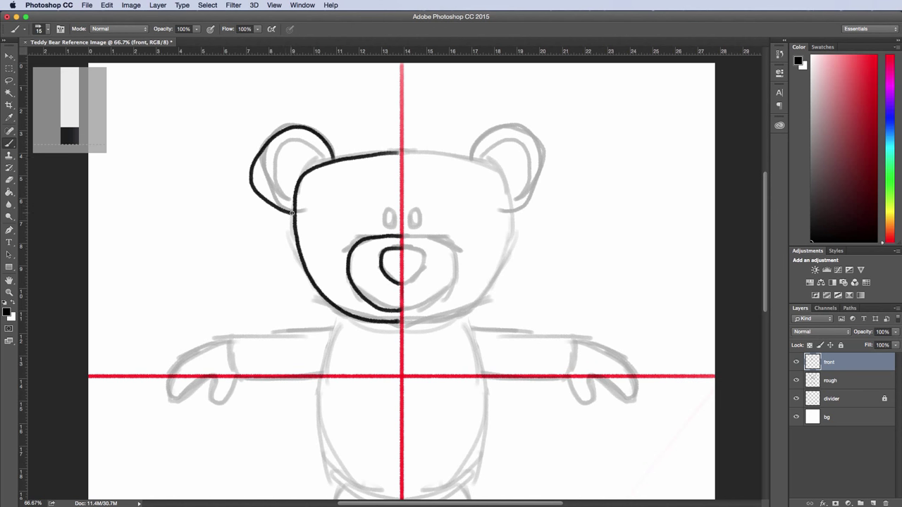
key("e")
mouse_move(310, 168)
left_mouse_down()
mouse_move(324, 171)
mouse_move(303, 186)
mouse_move(301, 211)
left_mouse_up()
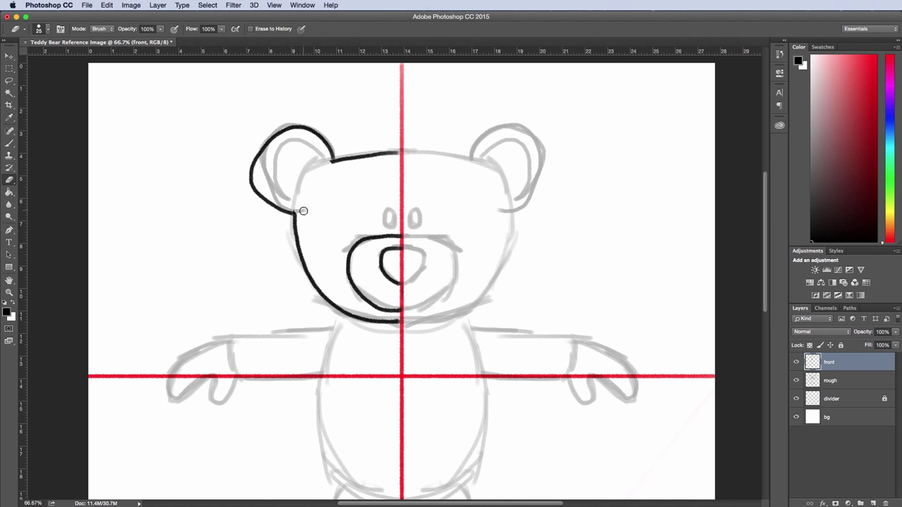
Step: Draw the left inner ear and fill in the left eye and the left half of the nose in black
mouse_move(297, 201)
left_mouse_down()
mouse_move(315, 144)
mouse_move(272, 166)
mouse_move(301, 199)
left_mouse_up()
left_click_drag(384, 211, 392, 227)
mouse_move(402, 261)
left_mouse_down()
mouse_move(388, 268)
mouse_move(398, 272)
left_mouse_up()
Step: Trace the left half of the bear's body and its left leg and foot with the Brush tool
left_click_drag(451, 366, 496, 222)
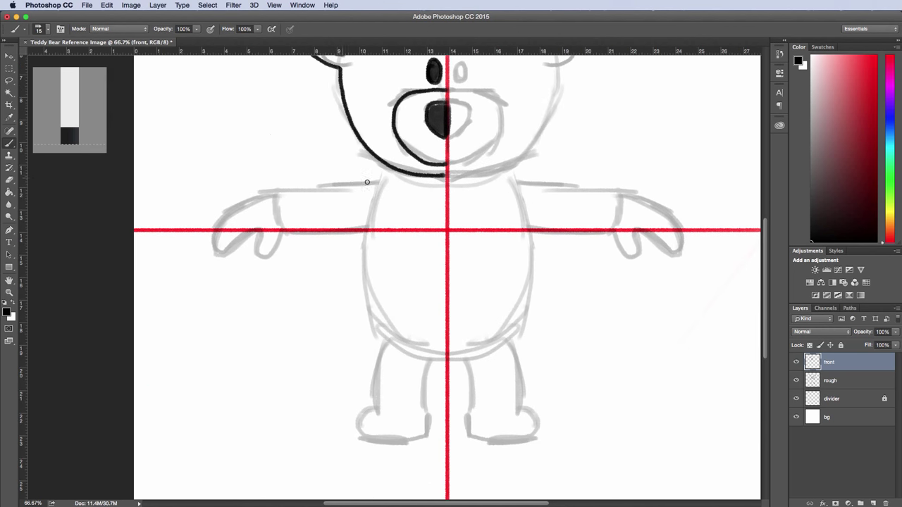
mouse_move(384, 168)
left_mouse_down()
mouse_move(383, 337)
mouse_move(367, 326)
mouse_move(445, 360)
left_mouse_up()
key("super+z")
left_click_drag(367, 335, 361, 407)
left_click_drag(415, 361, 414, 416)
mouse_move(362, 407)
left_mouse_down()
mouse_move(354, 407)
mouse_move(418, 437)
mouse_move(419, 410)
left_mouse_up()
Step: Trace the bear's left arm and hand, joining both arm lines to the body outline
mouse_move(374, 182)
left_mouse_down()
mouse_move(243, 199)
mouse_move(201, 246)
mouse_move(243, 227)
mouse_move(253, 248)
mouse_move(358, 226)
left_mouse_up()
key("super+z")
left_click_drag(276, 229, 359, 225)
key("e")
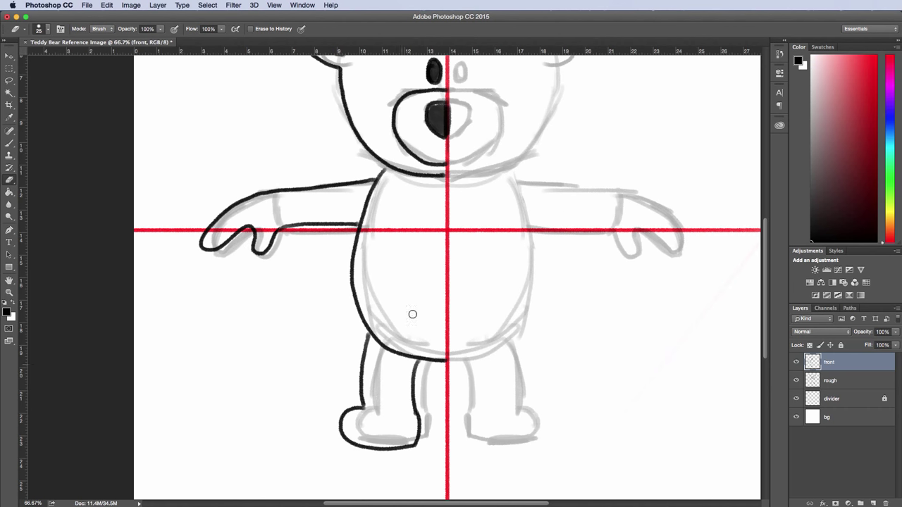
Step: Hide the rough layer so only the clean half-bear line art shows over the divider lines
key("super+minus")
key("super+minus")
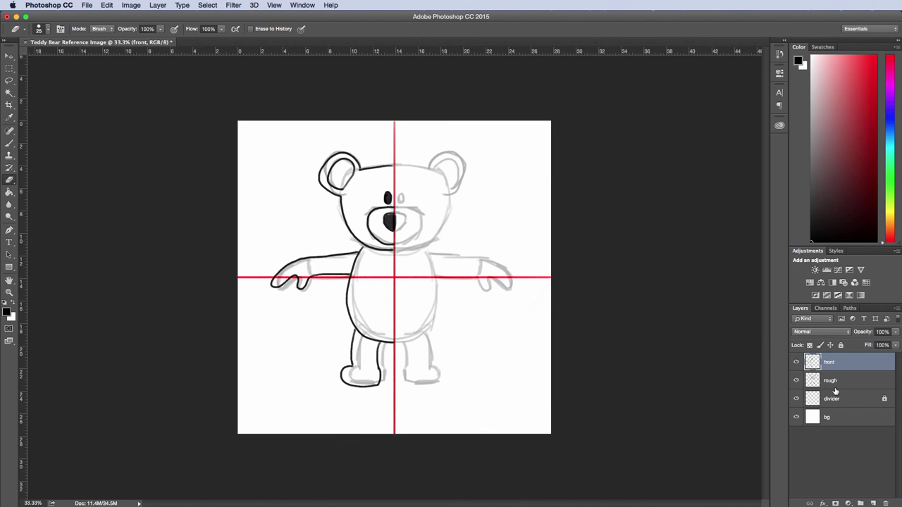
left_click(796, 381)
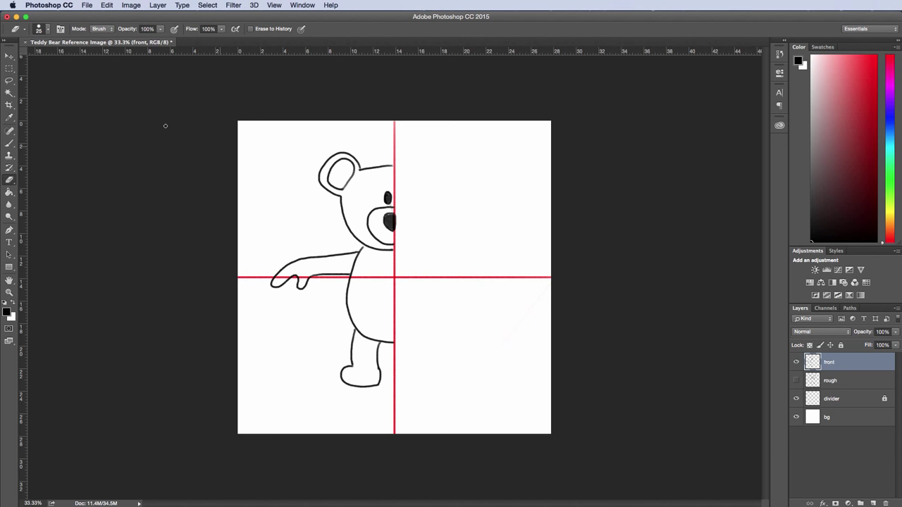
Step: Select the left half of the bear with a rectangular marquee up to the vertical line, and copy and paste it onto a new layer
left_click(9, 68)
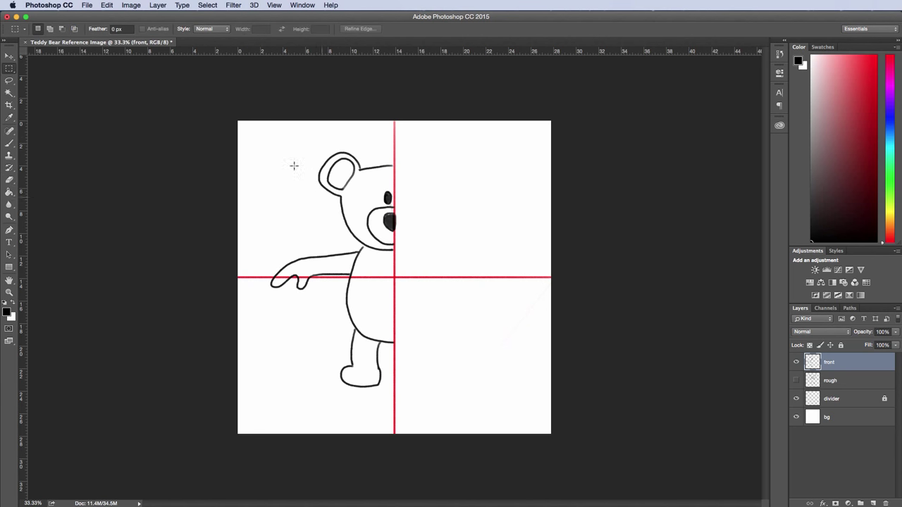
left_click_drag(255, 140, 394, 400)
key("super+c")
key("super+v")
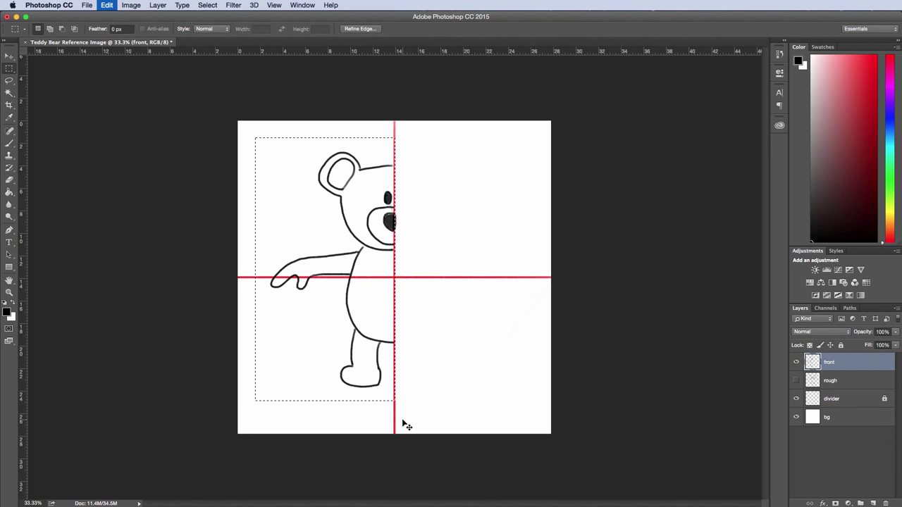
Step: Flip the pasted bear half horizontally
left_click(107, 5)
mouse_move(184, 206)
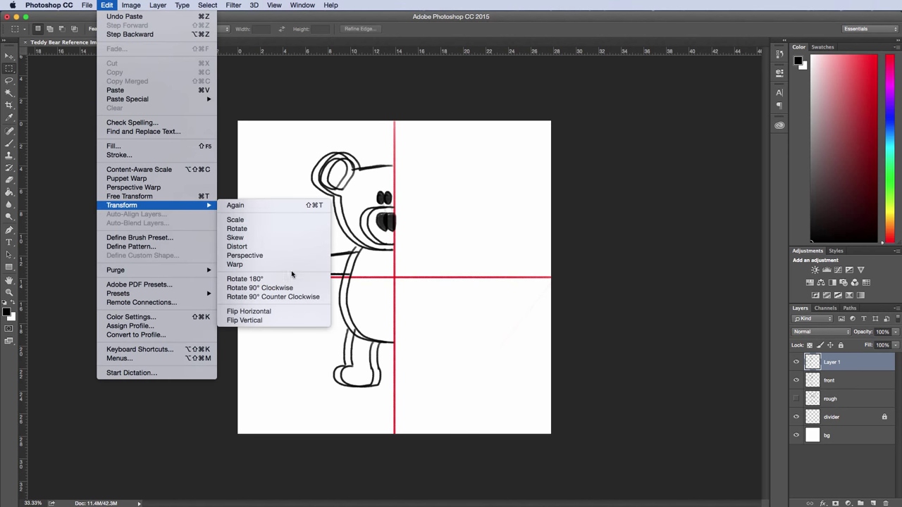
left_click(290, 311)
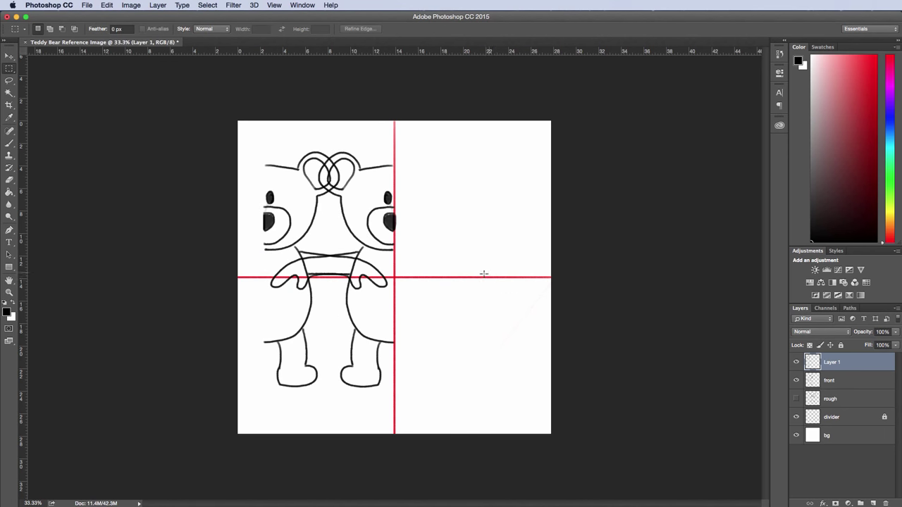
Step: Move the flipped half to the other side of the vertical line and nudge it left until both halves of the bear meet
left_click(10, 56)
left_click_drag(289, 226, 424, 212)
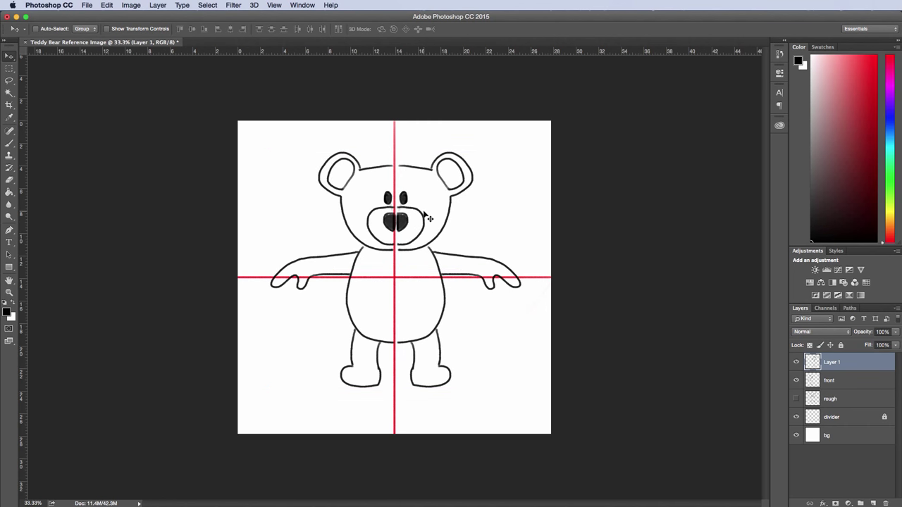
key("Left")
key("Left")
key("Left")
key("Left")
key("Left")
key("Left")
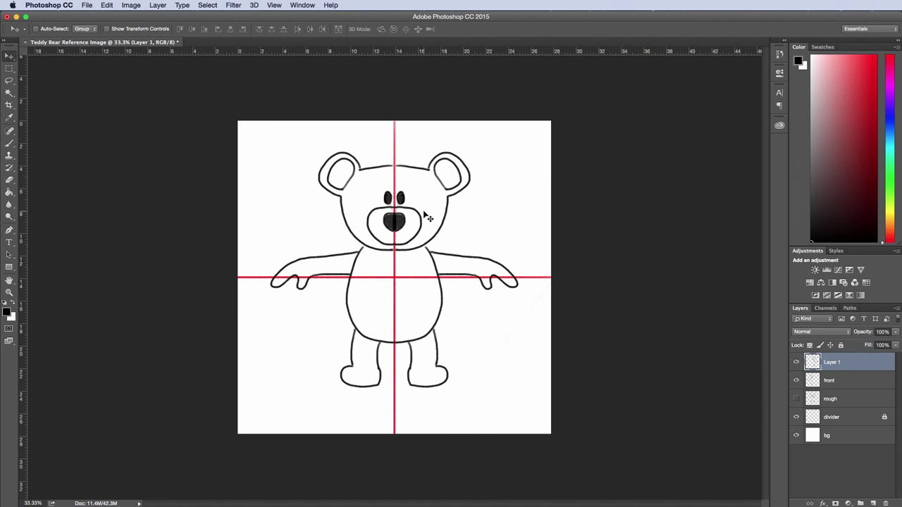
Step: Hide the divider layer and brush over the gap in the chin line where the two halves join
key("super+equal")
key("super+equal")
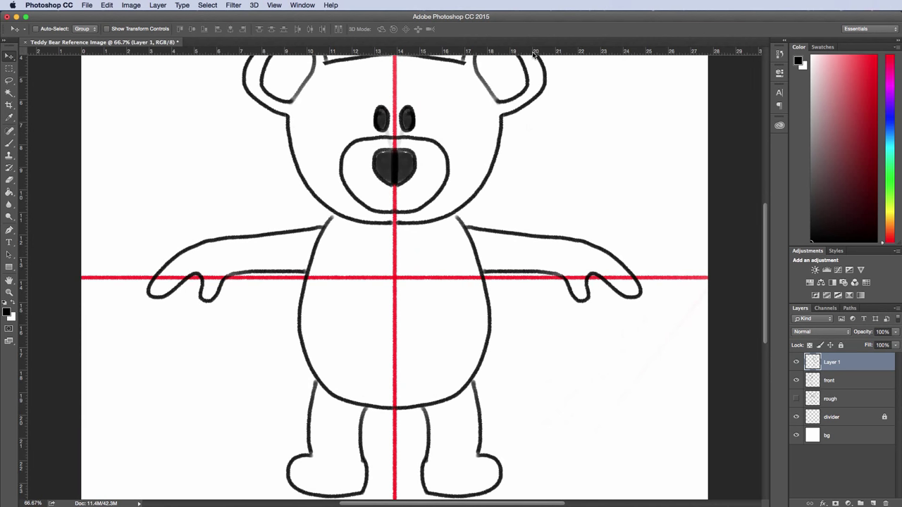
left_click(796, 417)
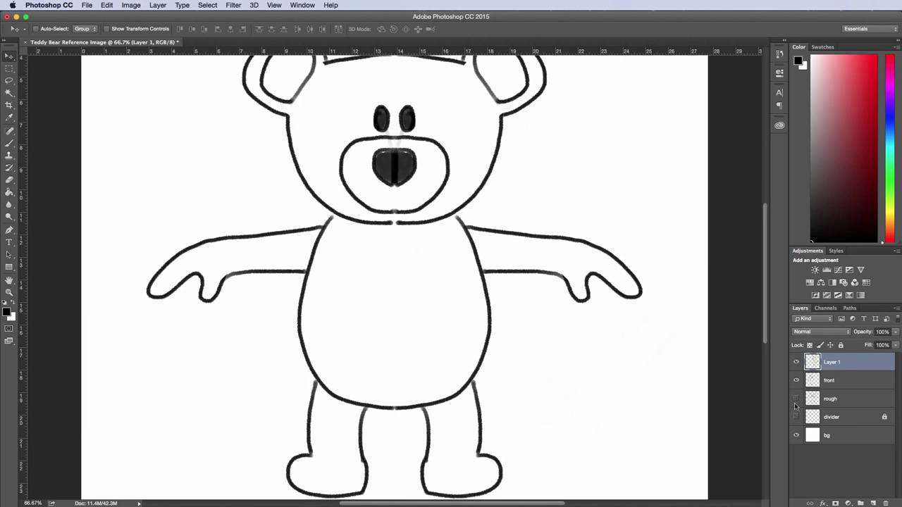
left_click(9, 143)
left_click_drag(386, 223, 399, 223)
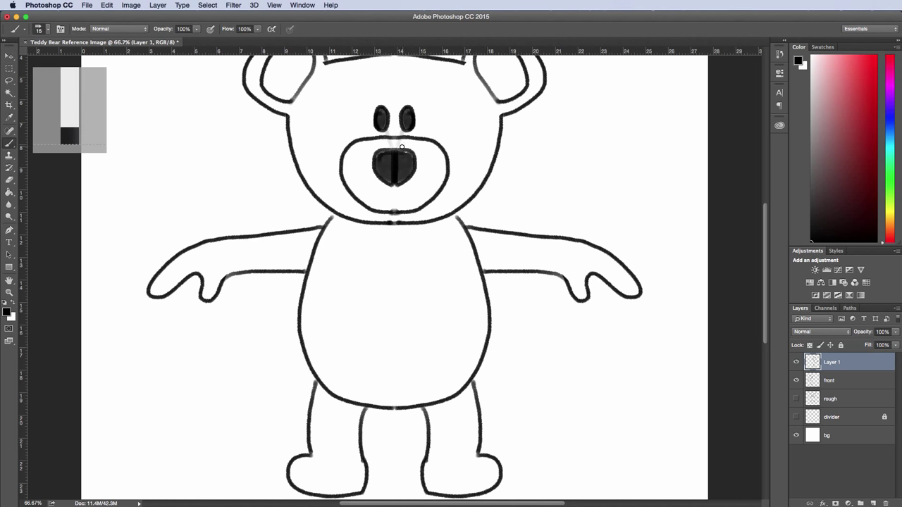
Step: Merge the mirrored half down into the front layer, then erase stray marks between the eyes and along the chin seam with a smaller eraser
key("e")
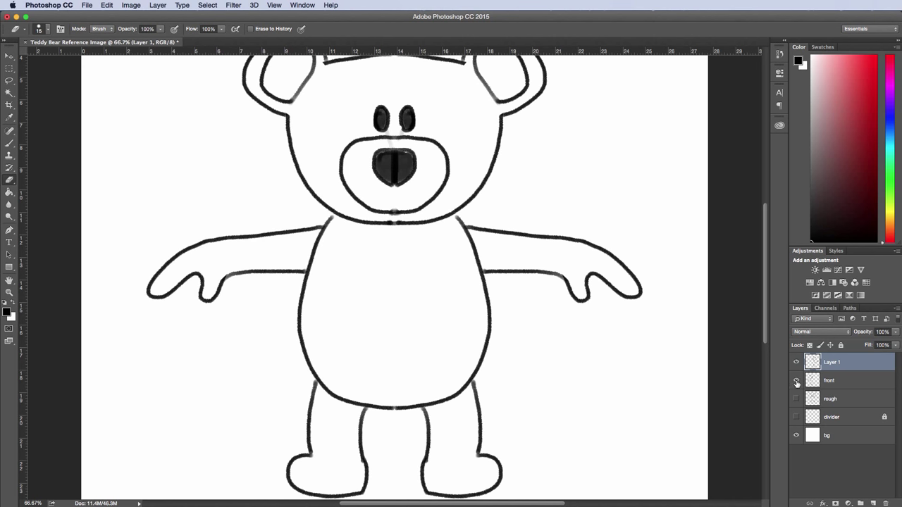
key("ctrl+e")
left_click_drag(394, 131, 399, 122)
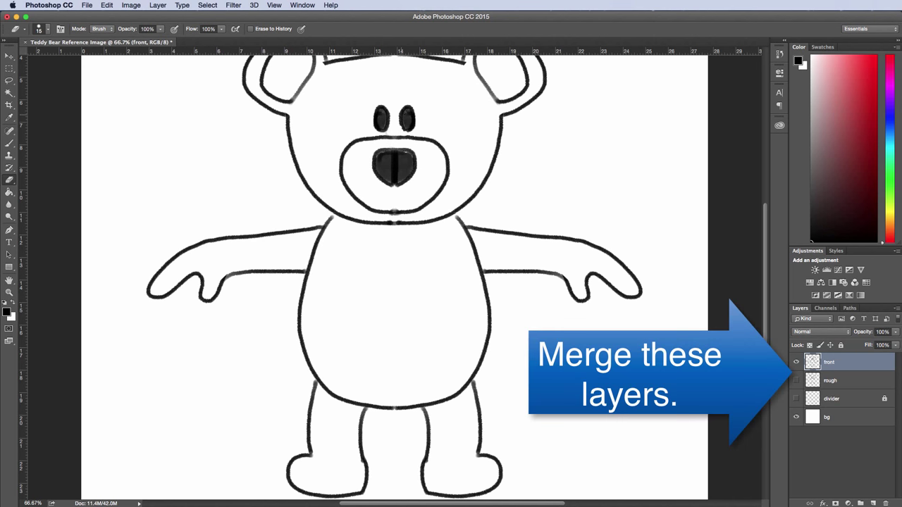
key("bracketleft")
key("bracketleft")
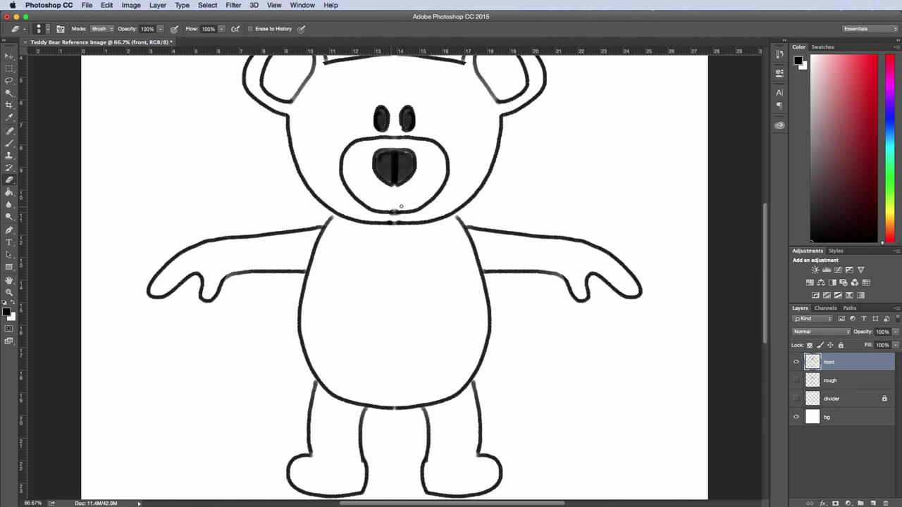
left_click_drag(382, 218, 401, 221)
Step: Paint over the seam in the middle of the nose with the black brush to fill it in
key("b")
left_click_drag(384, 164, 404, 167)
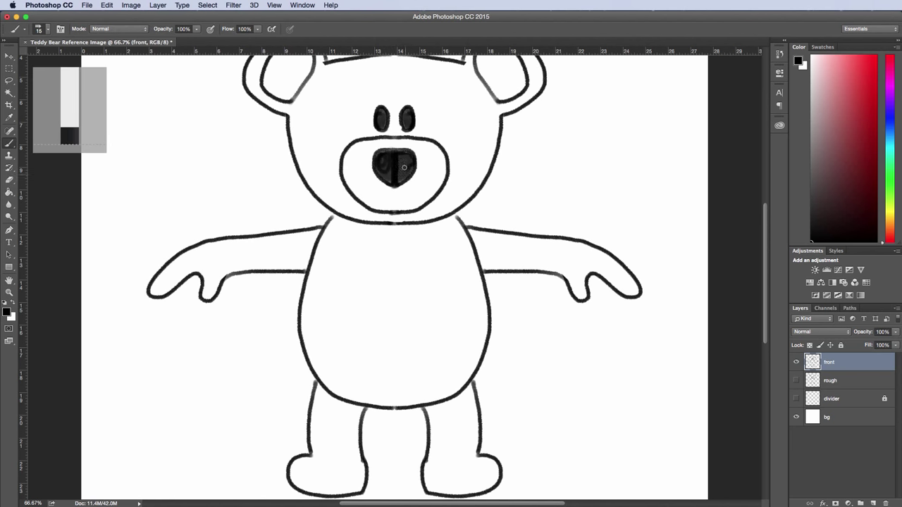
key("h")
left_click_drag(421, 244, 426, 269)
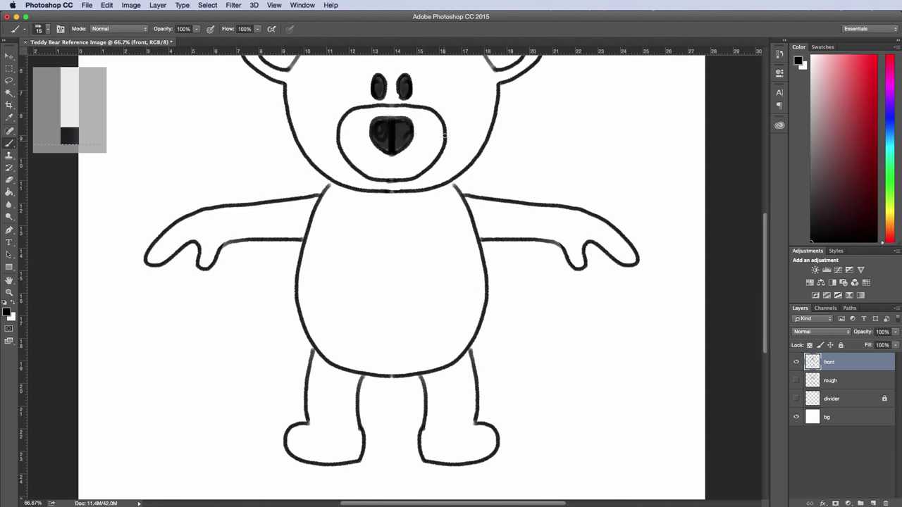
key("super+minus")
key("super+minus")
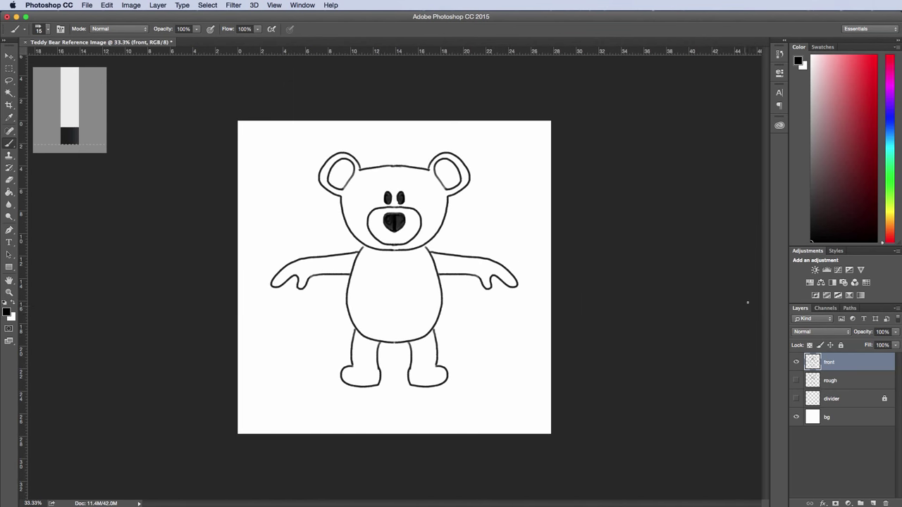
Step: Show the divider layer again and scale the whole front drawing to about 50% so the bear fits the lower-left quadrant
left_click(796, 399)
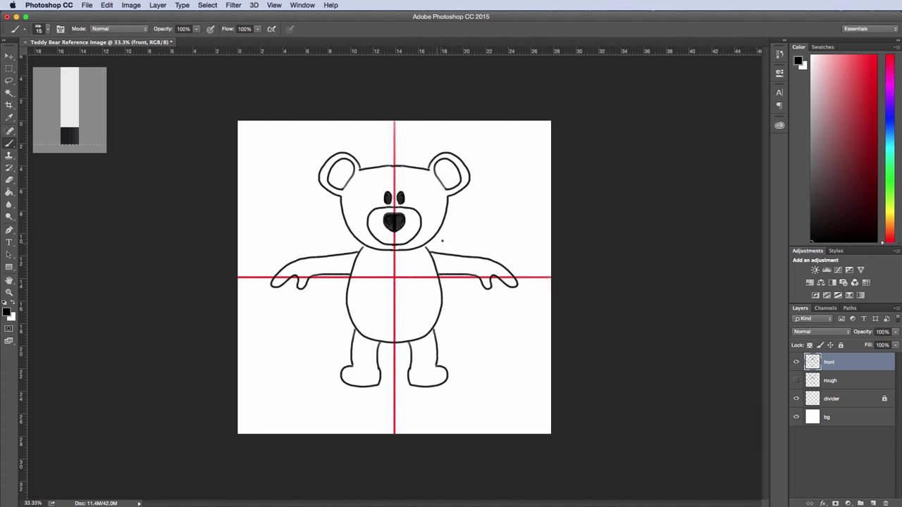
left_click(9, 68)
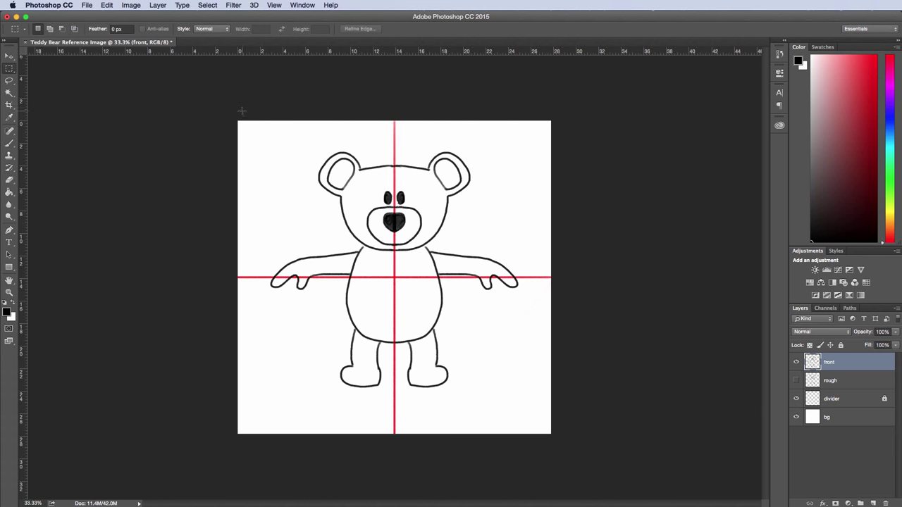
key("super+a")
key("super+t")
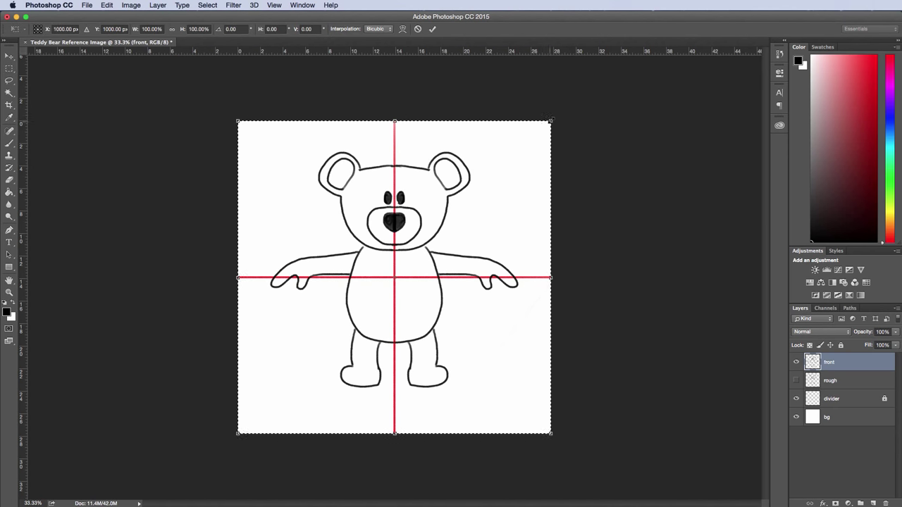
left_click_drag(551, 121, 419, 299)
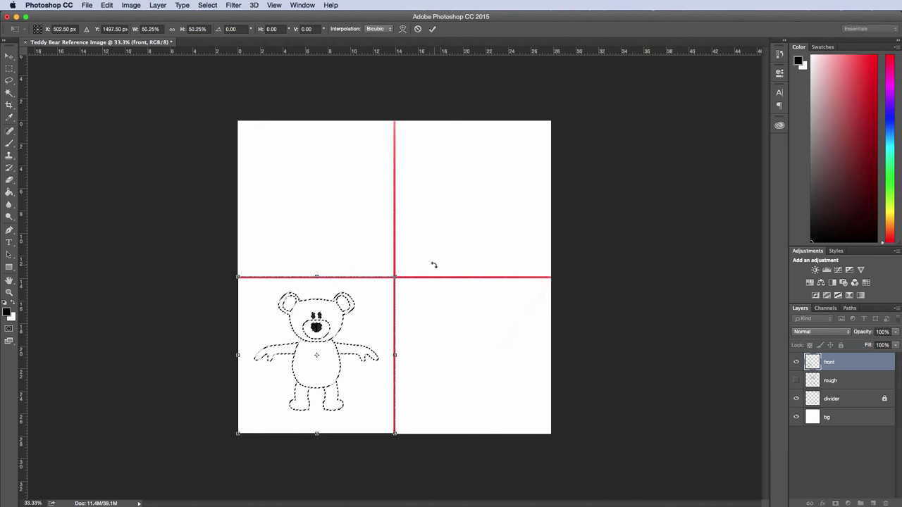
key("Return")
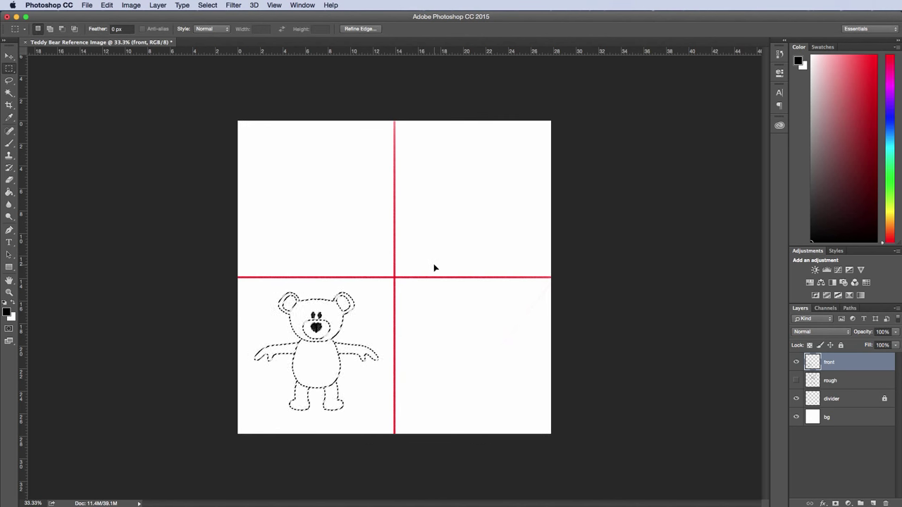
key("ctrl+d")
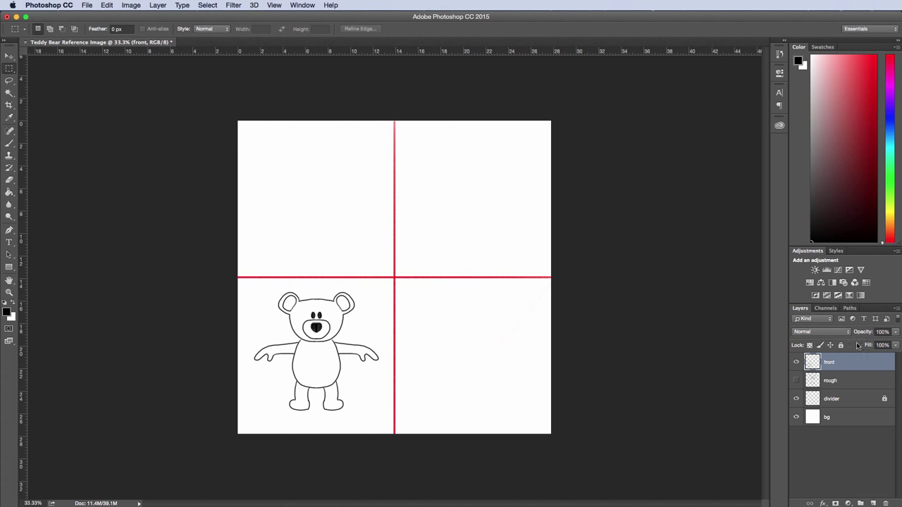
Step: Delete the rough layer and add a new layer named side rough above the front layer
left_click(841, 384)
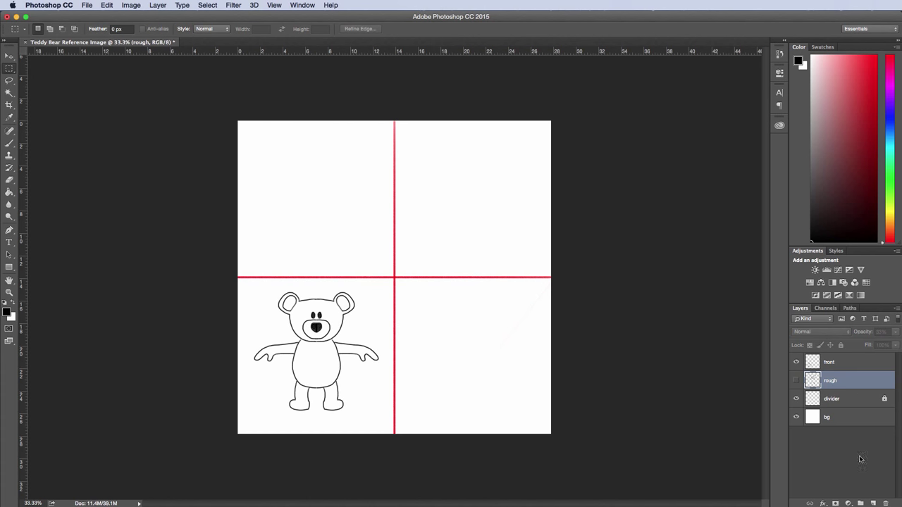
left_click(884, 505)
left_click(843, 362)
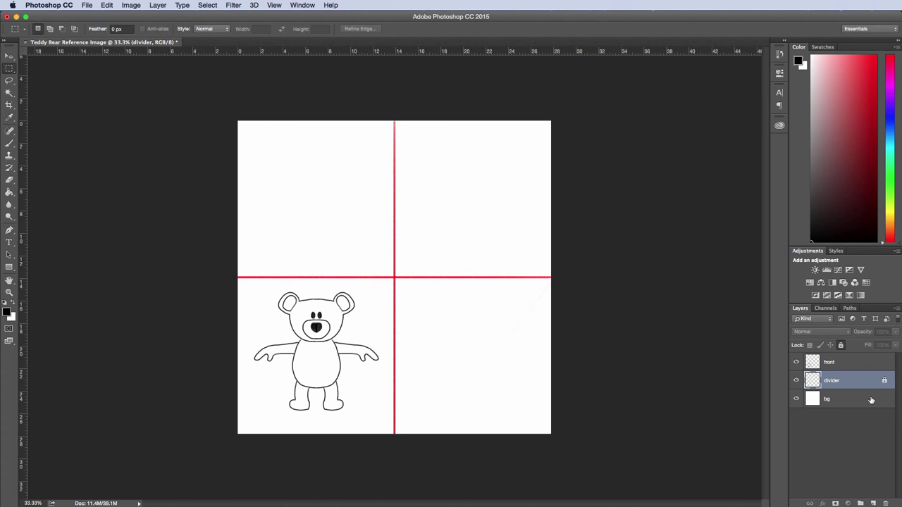
left_click(872, 503)
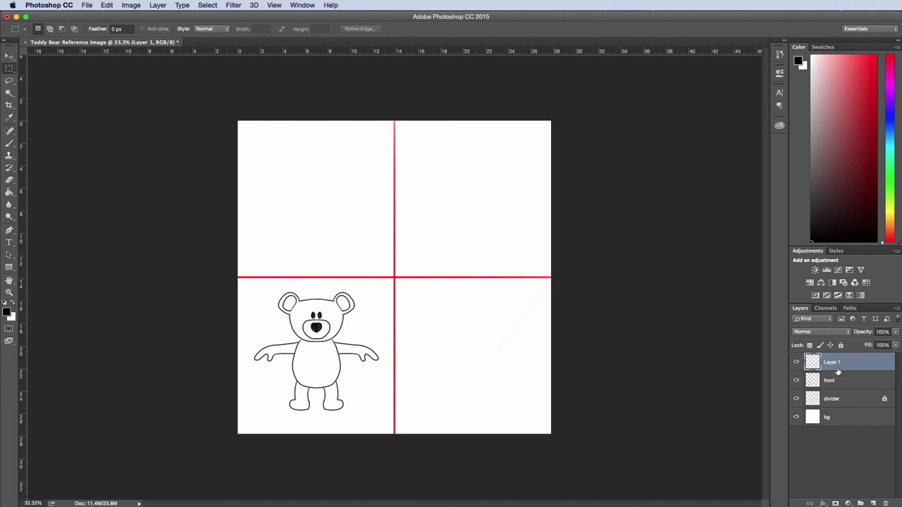
double_click(831, 363)
type("side rough")
key("Return")
Step: Add a new layer named guidelines directly above the divider layer
key("super+equal")
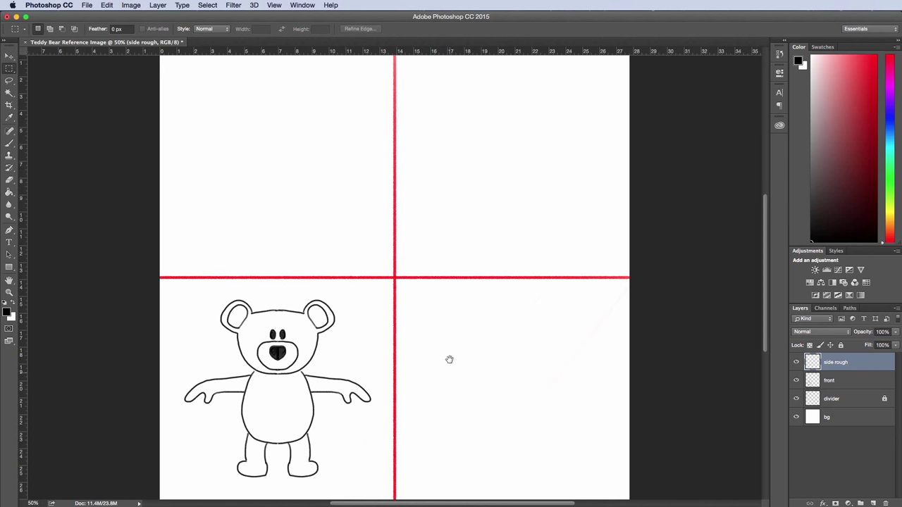
left_click_drag(447, 358, 446, 270)
key("super+equal")
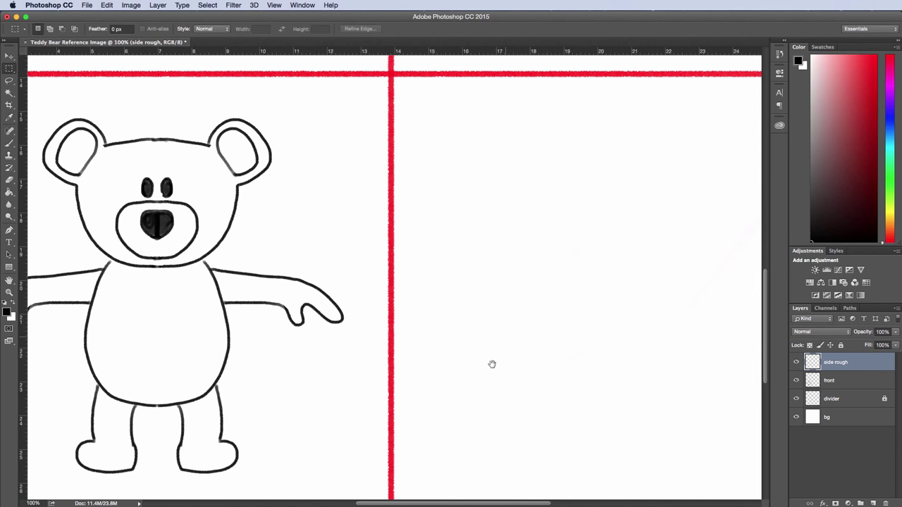
left_click_drag(524, 324, 606, 299)
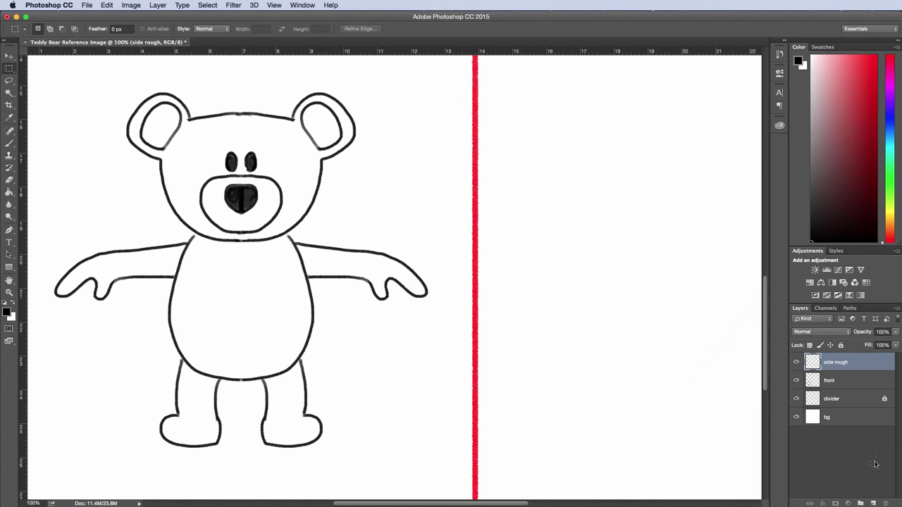
left_click(838, 400)
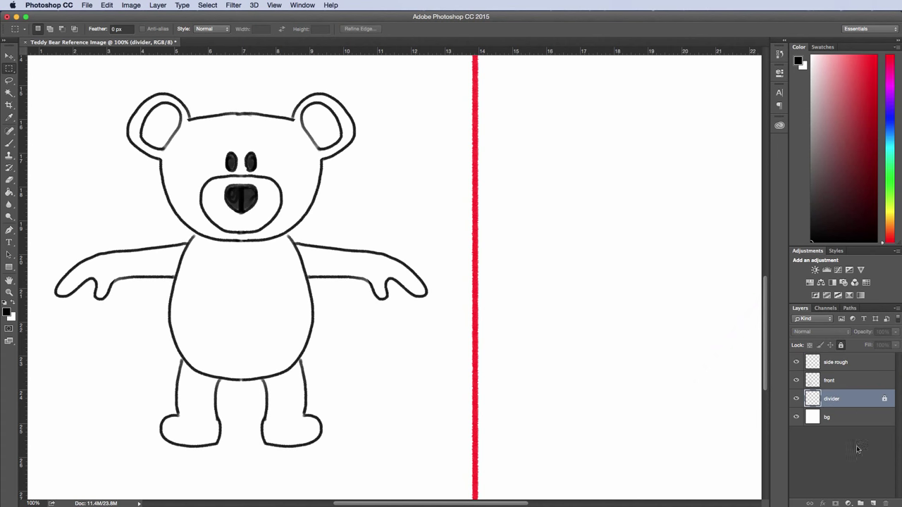
left_click(874, 502)
double_click(832, 398)
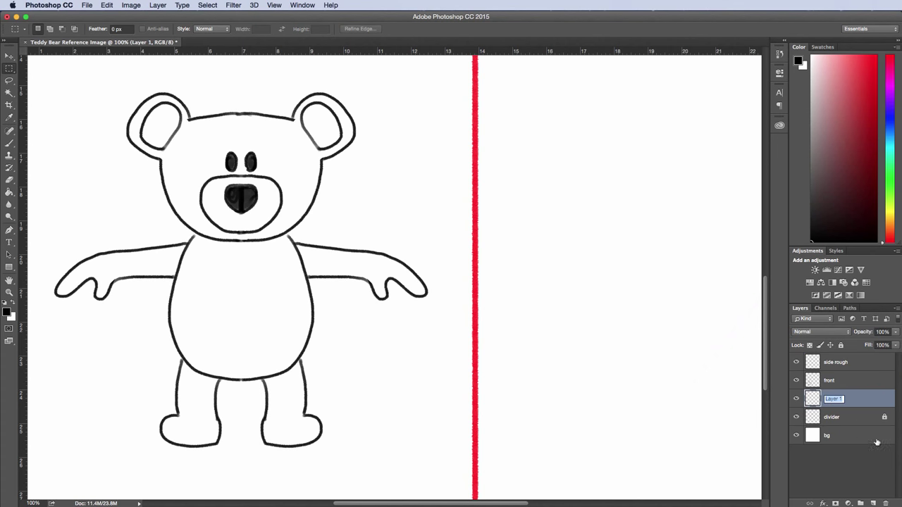
type("buidelines")
key("Return")
Step: Set the foreground colour to bright blue and brush a straight horizontal guideline from the bear's chin across into the side-view quadrant
left_click(7, 312)
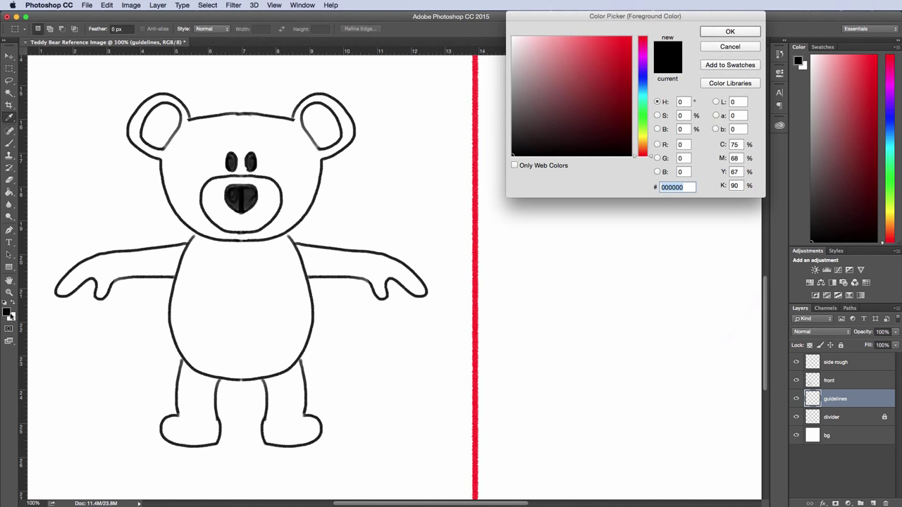
left_click_drag(644, 103, 646, 81)
left_click_drag(598, 49, 610, 37)
left_click(710, 35)
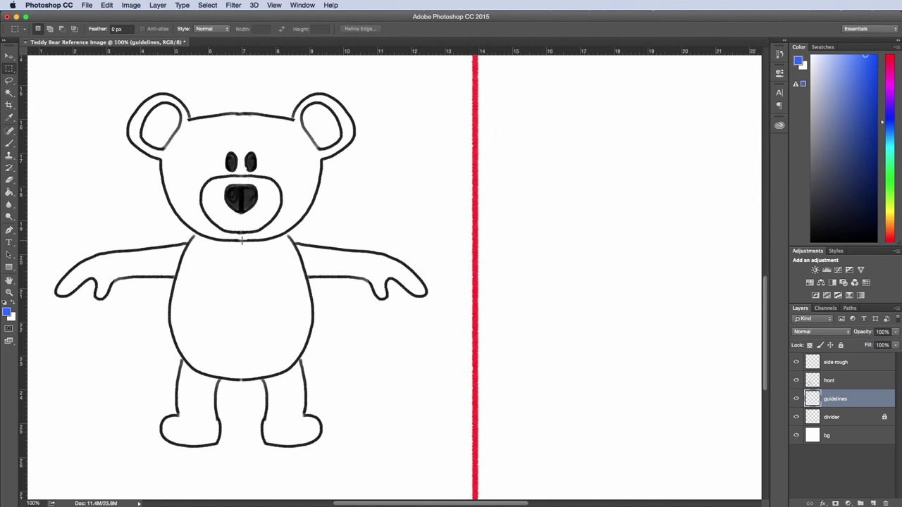
key("b")
scroll(212, 226, "down", 1)
scroll(212, 225, "right", 2)
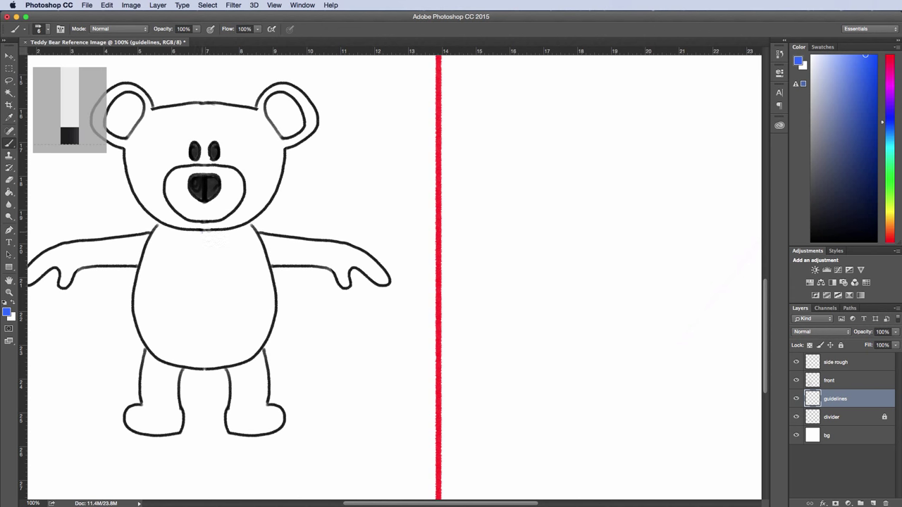
mouse_move(202, 231)
left_mouse_down()
mouse_move(226, 231)
mouse_move(336, 234)
left_mouse_up()
key("super+z")
mouse_move(227, 231)
left_mouse_down()
mouse_move(691, 252)
mouse_move(684, 243)
left_mouse_up()
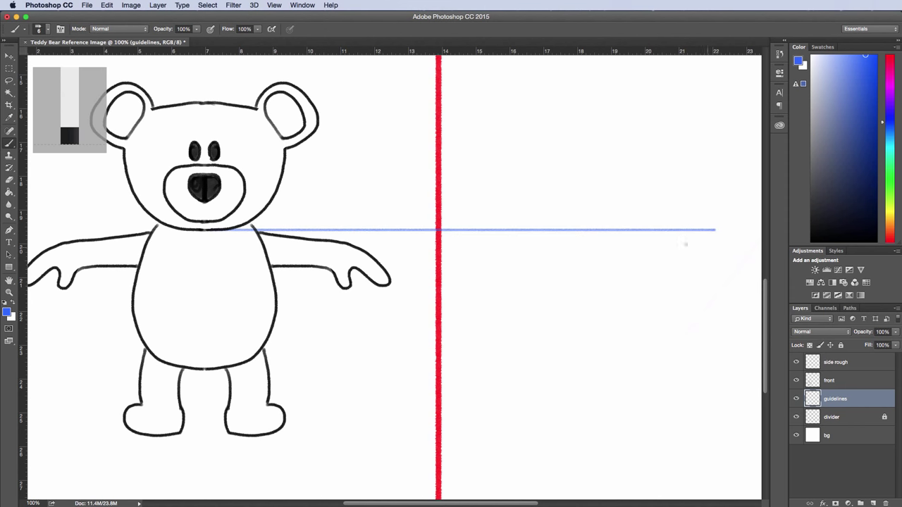
Step: Draw matching blue horizontal guidelines from the top of the head, the soles of the feet and the bottom of the body
mouse_move(203, 104)
left_mouse_down()
mouse_move(688, 132)
mouse_move(689, 104)
left_mouse_up()
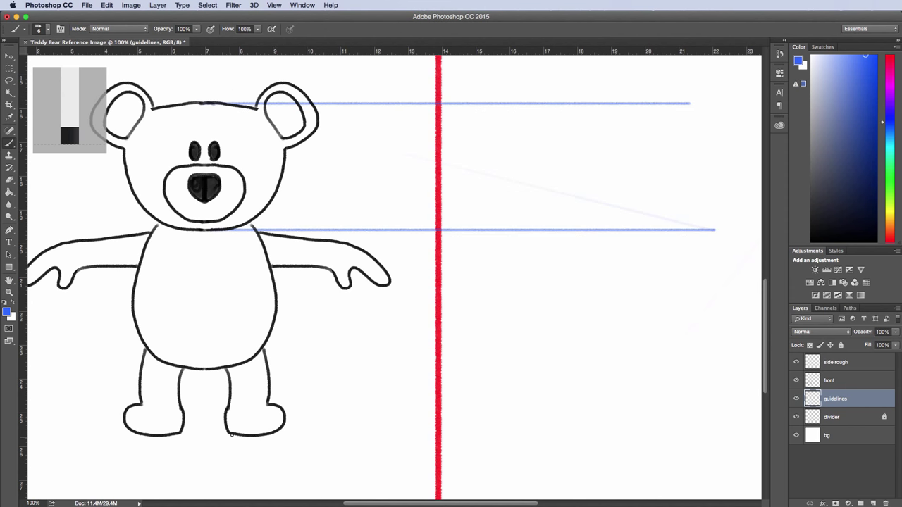
left_click_drag(231, 435, 746, 442)
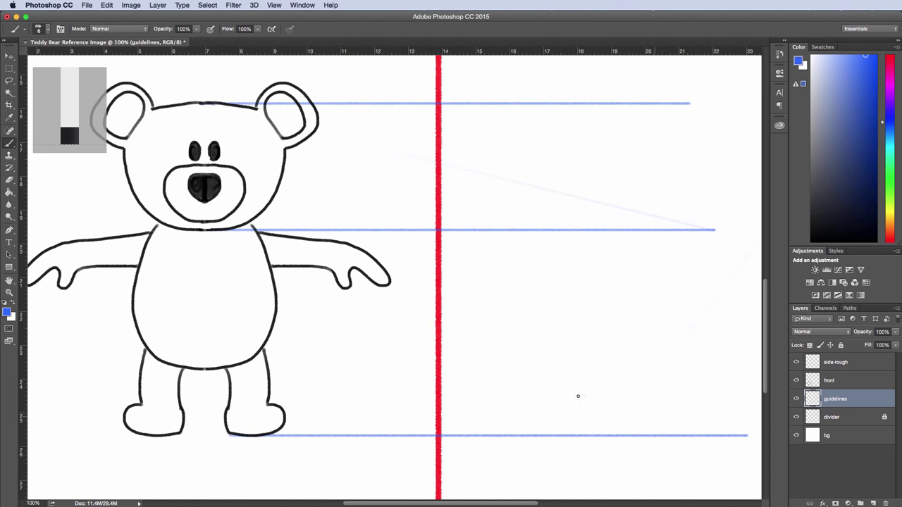
scroll(219, 384, "right", 3)
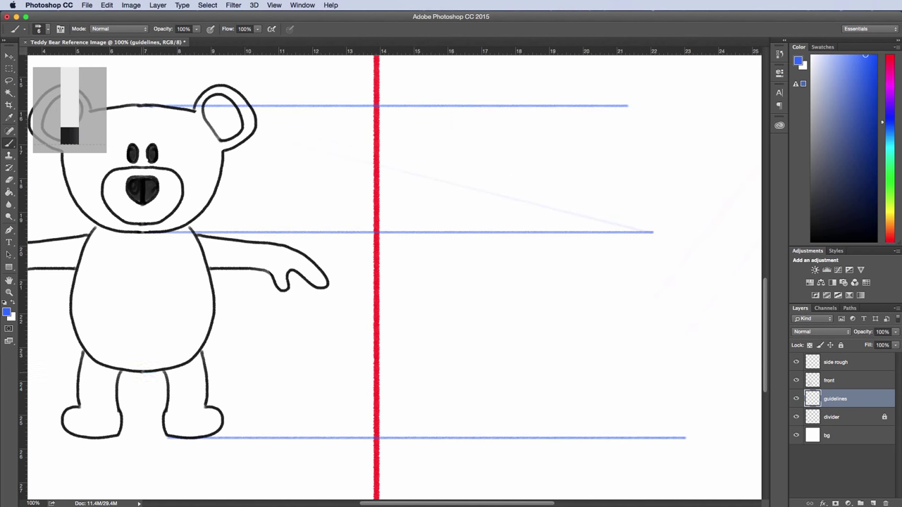
left_click_drag(144, 373, 695, 377)
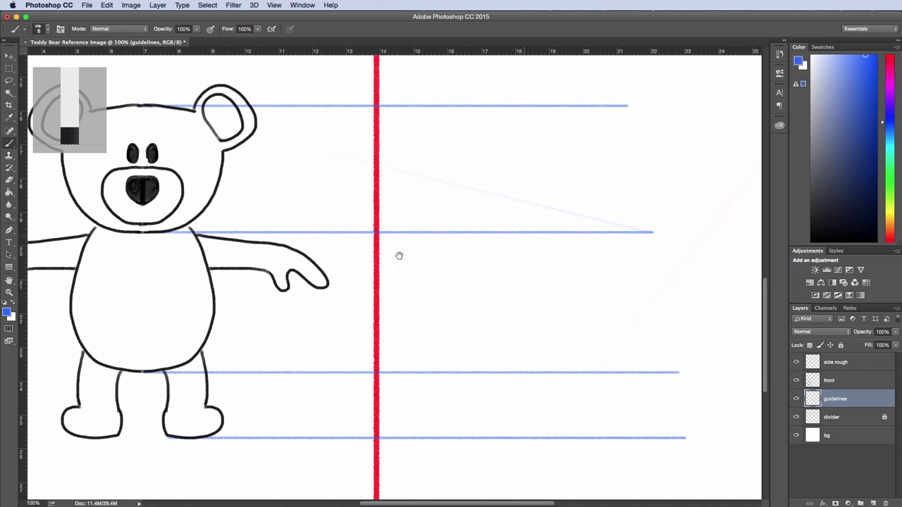
Step: Switch the brush colour to red (#ff2d2d) and draw horizontal guidelines from the top and bottom of the muzzle
scroll(444, 281, "left", 4)
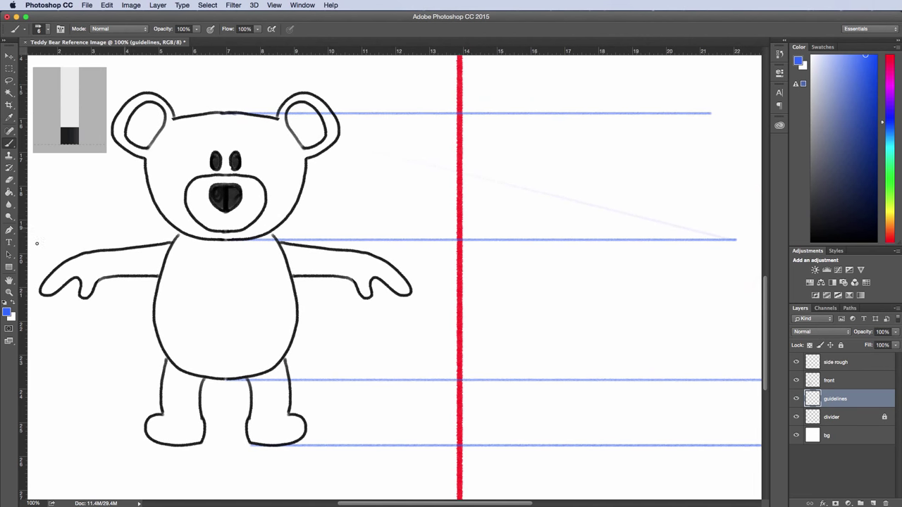
left_click(8, 313)
left_click_drag(648, 71, 644, 42)
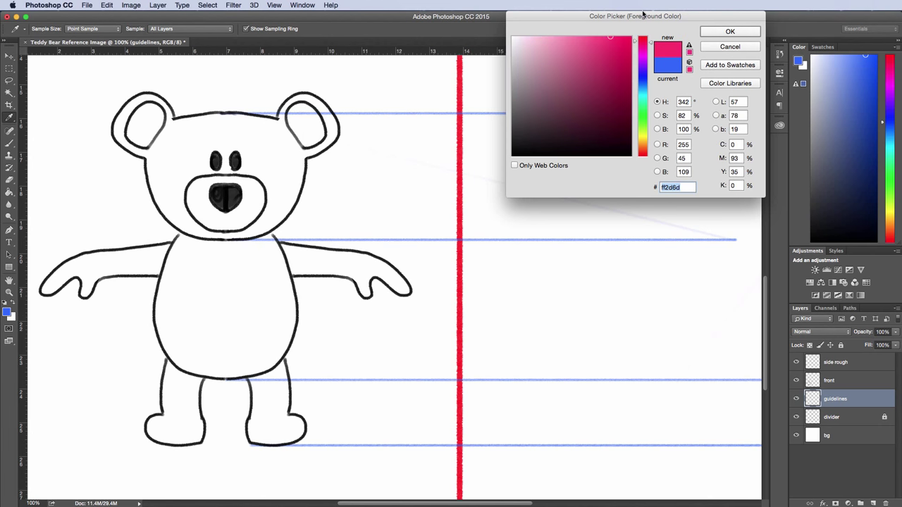
left_click(730, 32)
left_click_drag(223, 175, 699, 175)
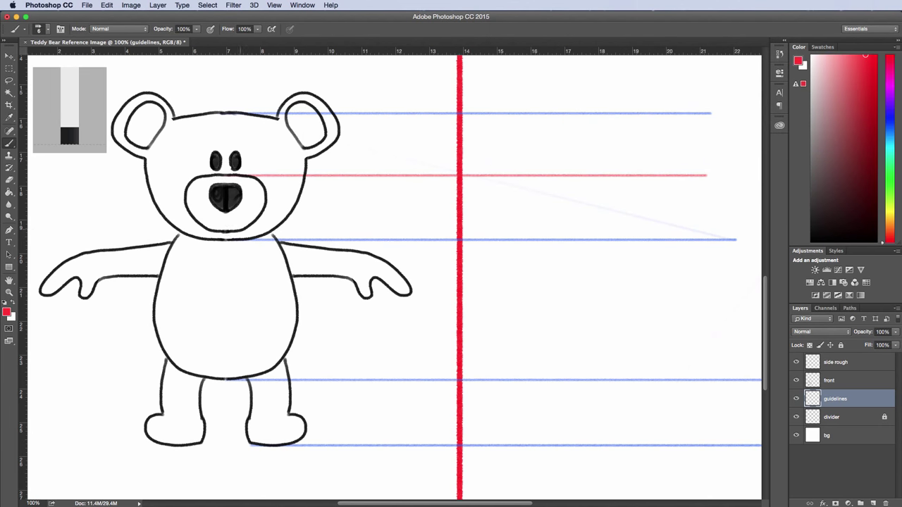
left_click_drag(233, 231, 724, 231)
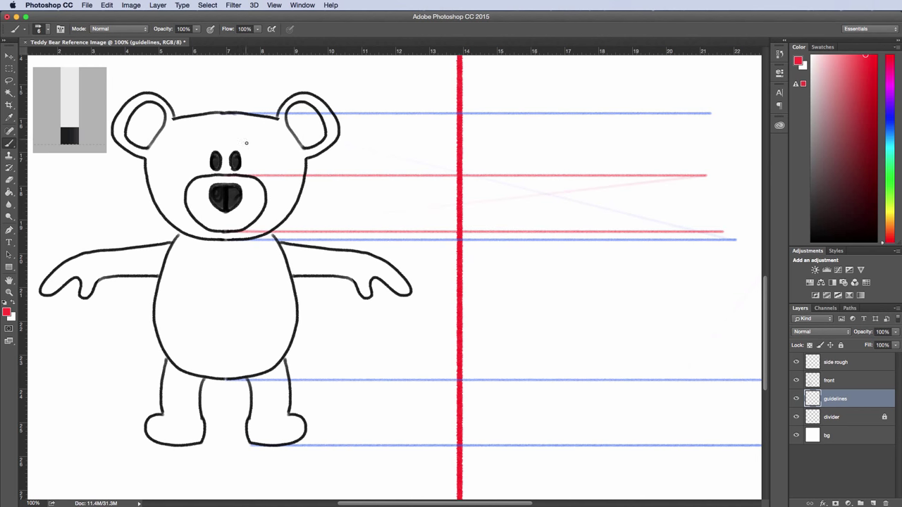
Step: Switch the brush colour to green (#2dff90) and draw horizontal guidelines from the top and bottom of the eye and the top of the ear
left_click(6, 312)
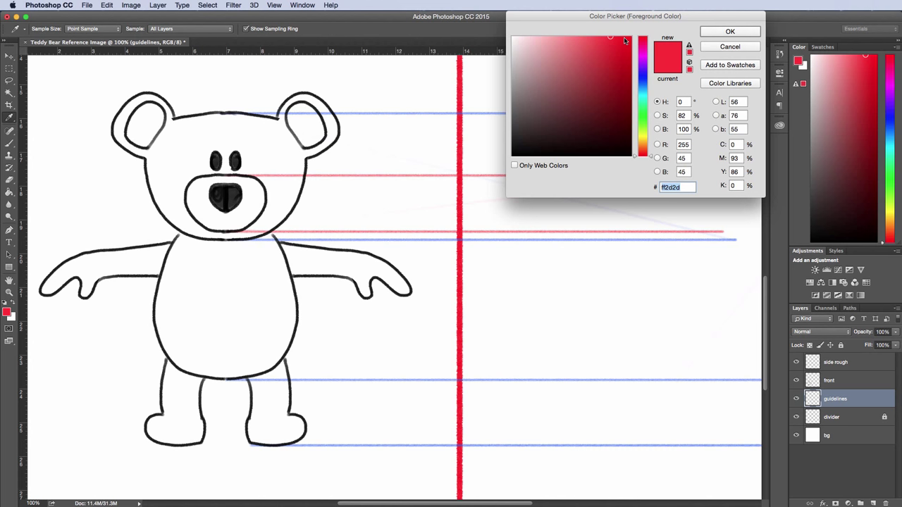
left_click(643, 107)
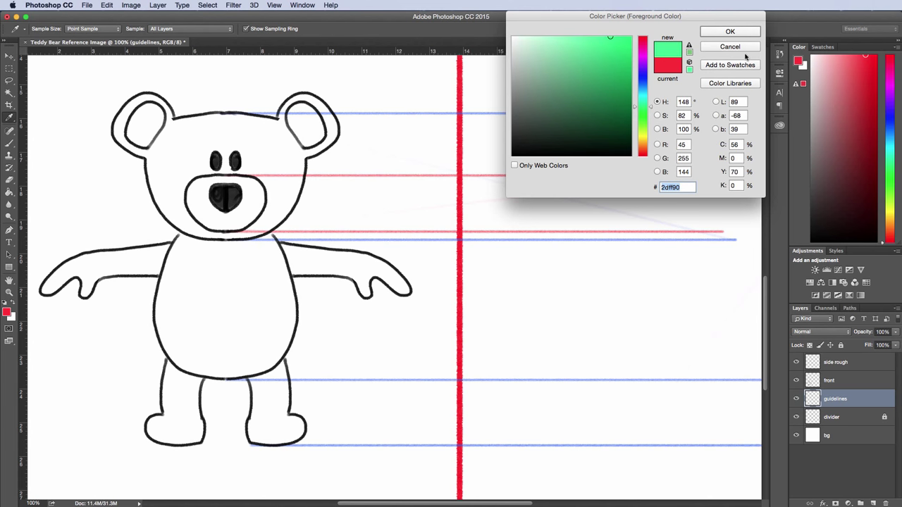
left_click(730, 31)
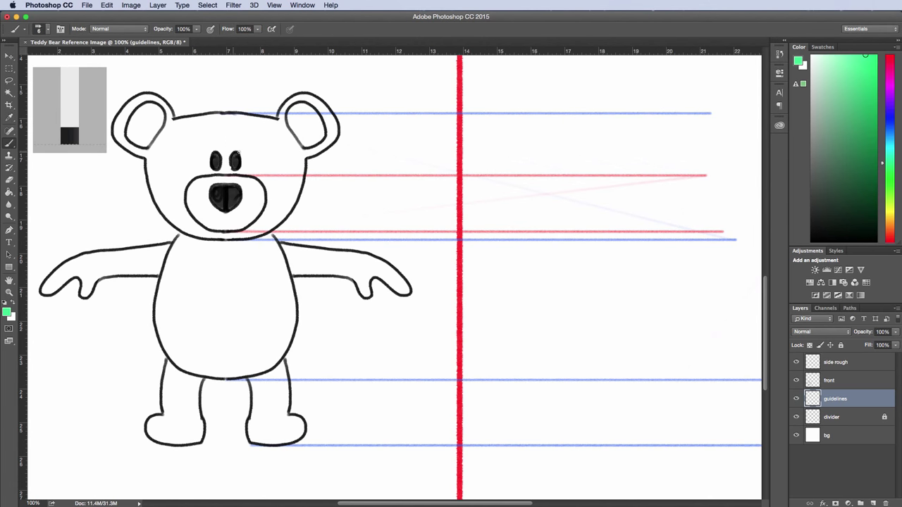
mouse_move(238, 152)
left_mouse_down()
mouse_move(393, 160)
mouse_move(694, 152)
left_mouse_up()
left_click_drag(241, 170, 710, 171)
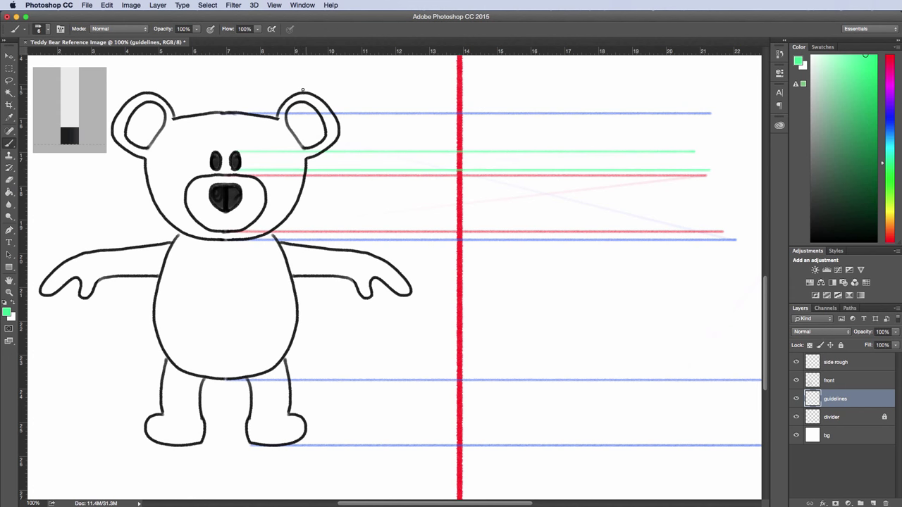
left_click_drag(311, 92, 750, 104)
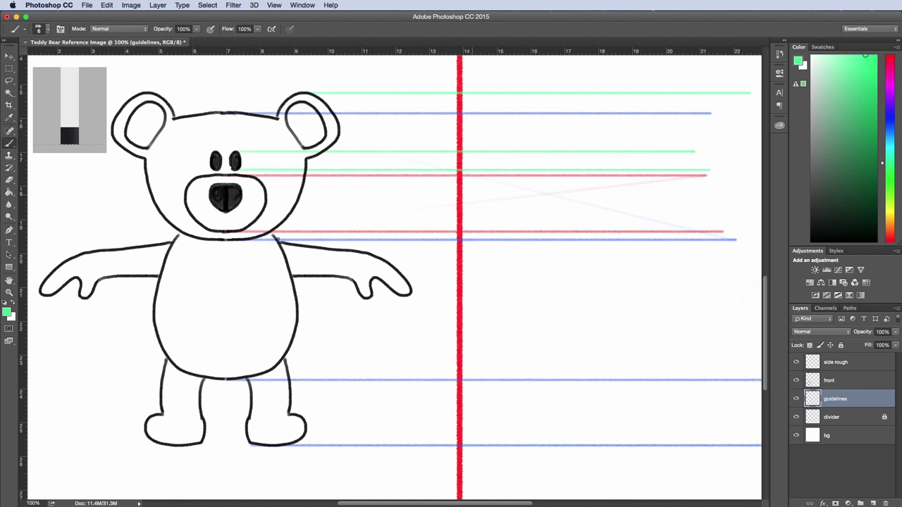
left_click(7, 312)
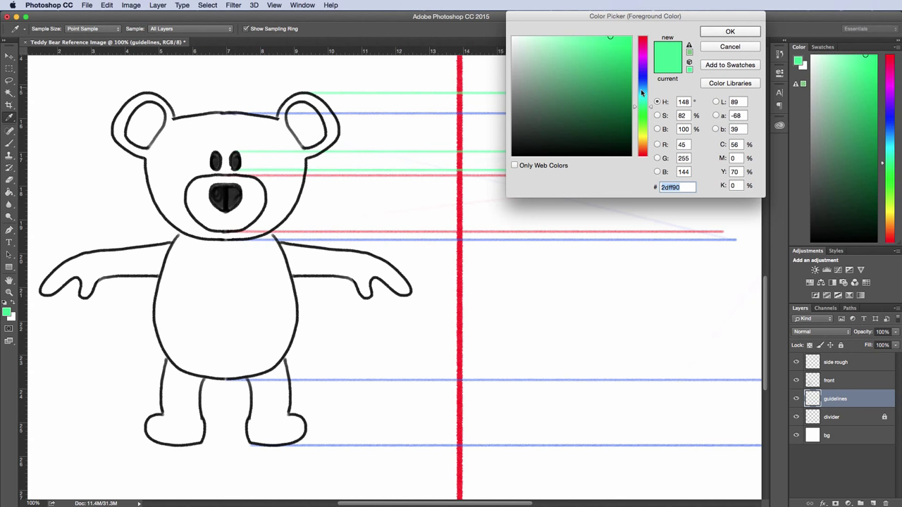
left_click(645, 140)
left_click(729, 31)
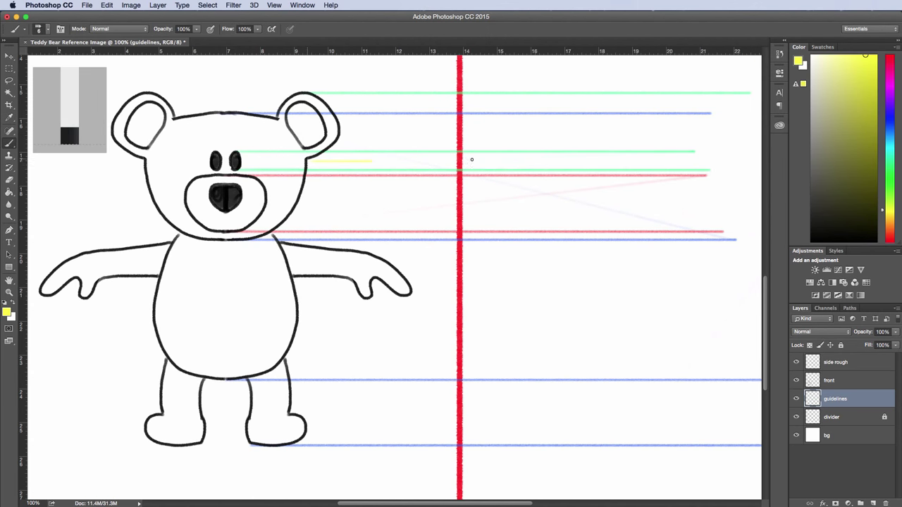
left_click_drag(471, 159, 734, 162)
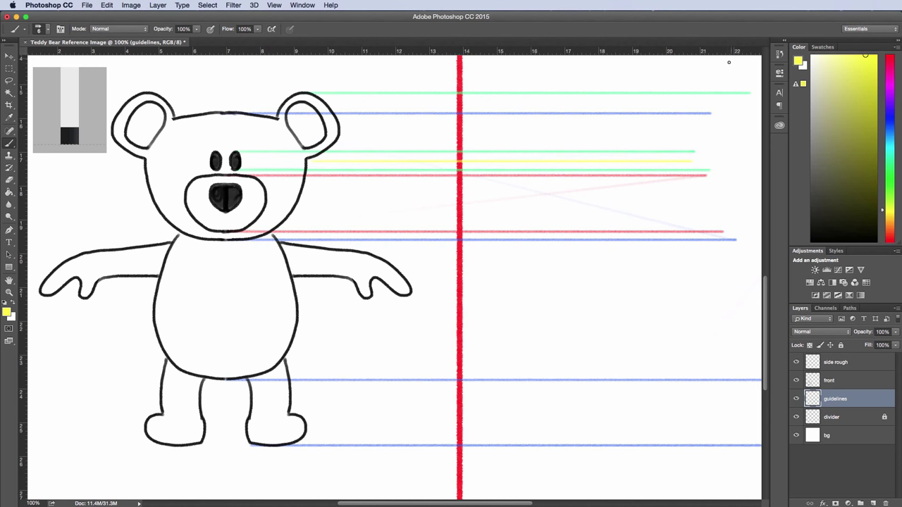
key("super+z")
Step: Switch the brush colour to purple and draw horizontal guidelines from the base of the ear, the underside of the arm and the top of the foot
left_click(9, 312)
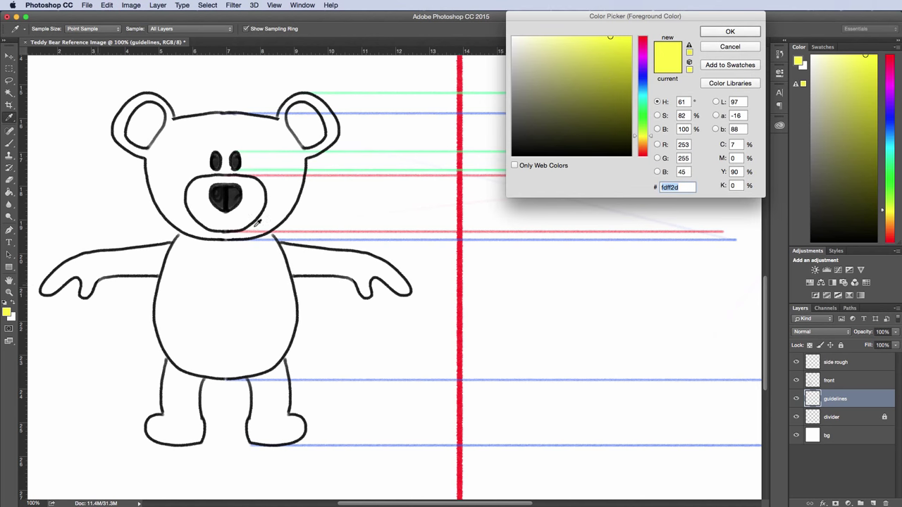
left_click(645, 63)
left_click(730, 32)
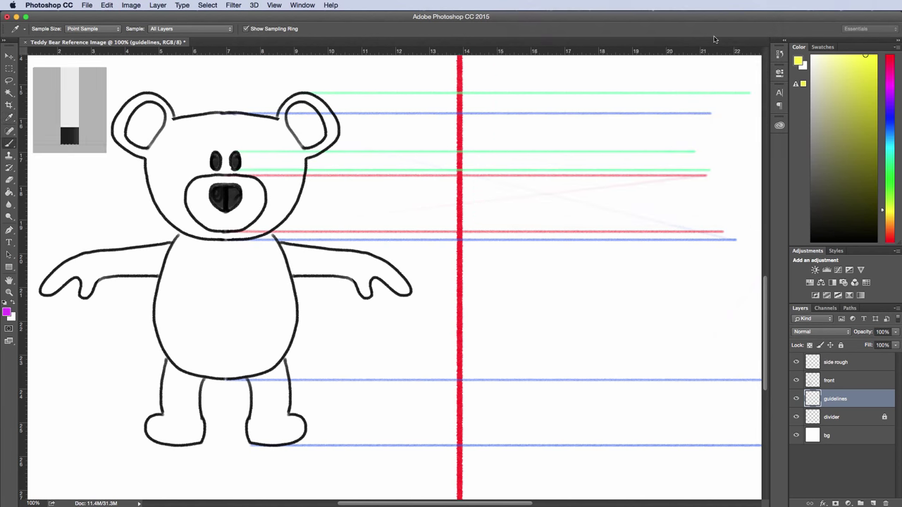
left_click_drag(374, 157, 763, 169)
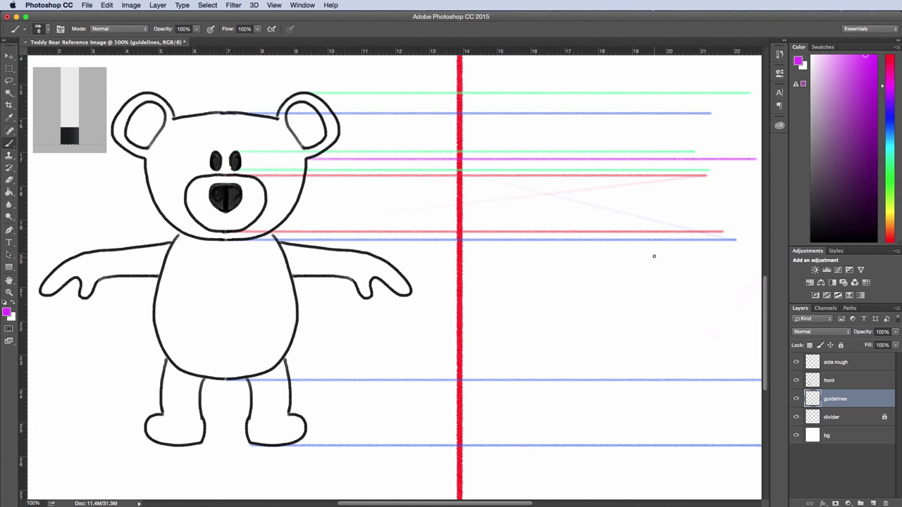
left_click_drag(288, 277, 720, 277)
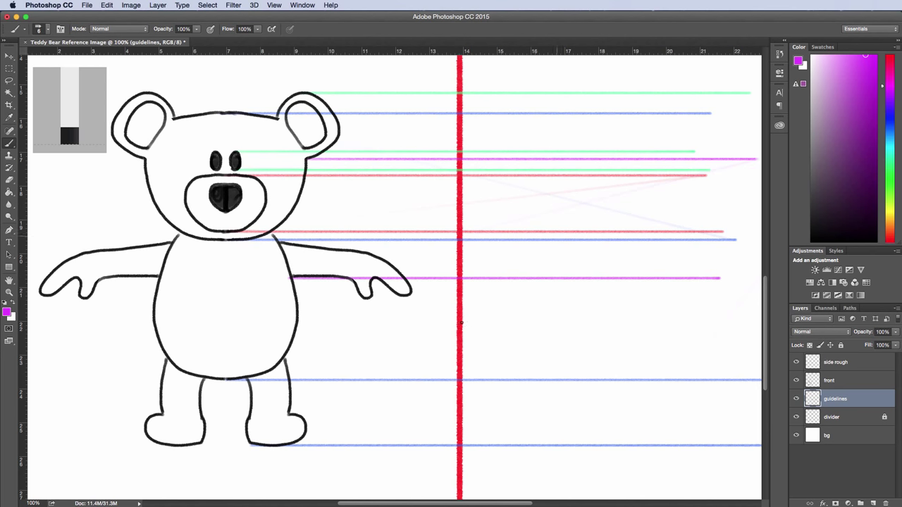
left_click_drag(290, 415, 764, 415)
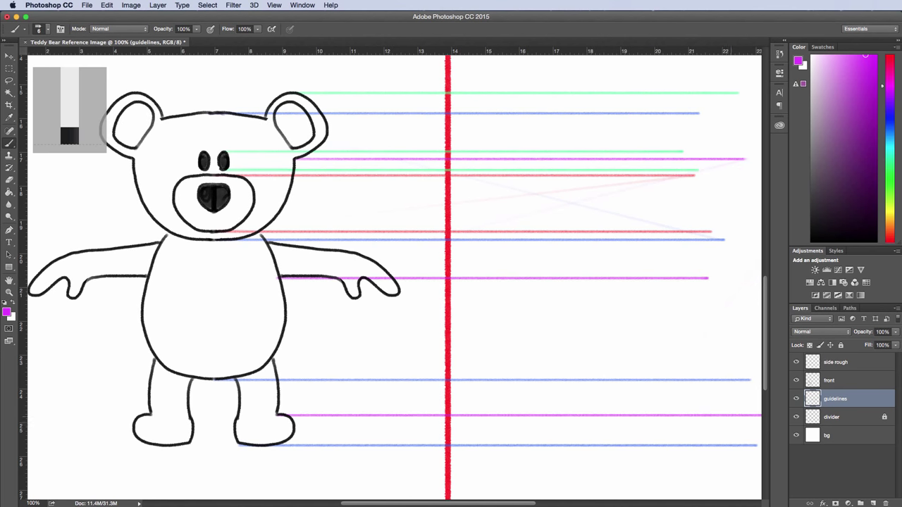
key("super+z")
Step: Make the side rough layer active and reset the Brush tool's colours to default black and white
left_click(874, 365)
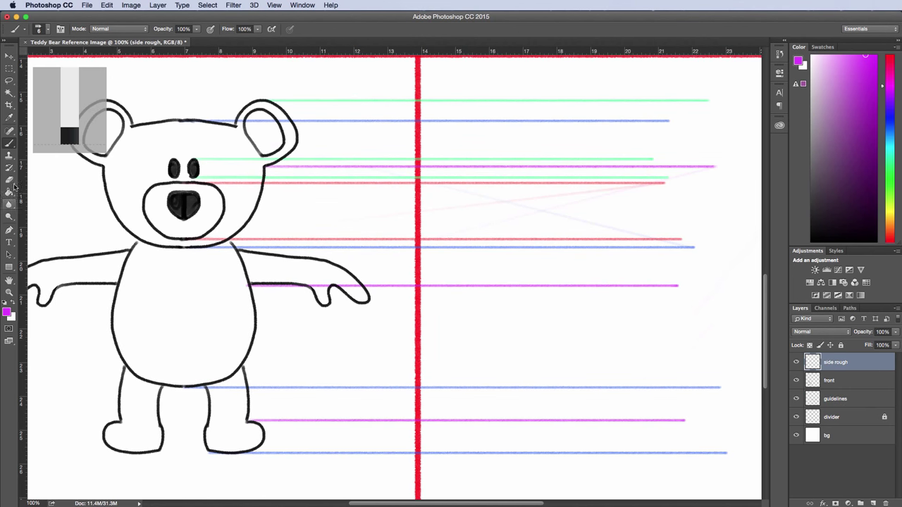
left_click(9, 144)
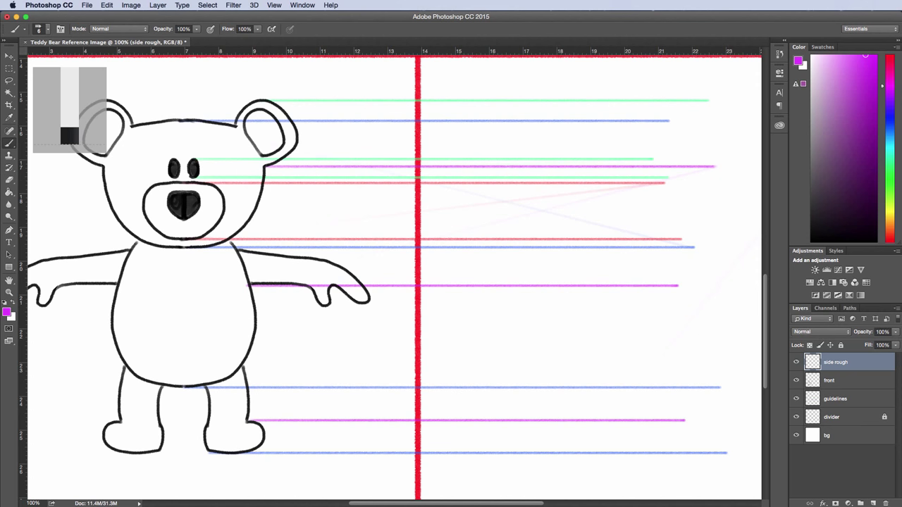
left_click(4, 303)
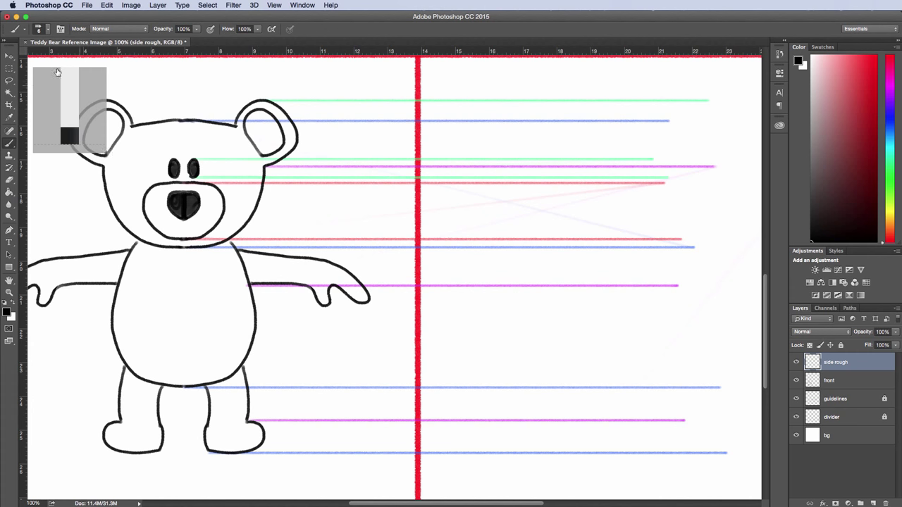
Step: Lasso a freehand selection around the bear's head and copy it from the front layer
left_click(9, 81)
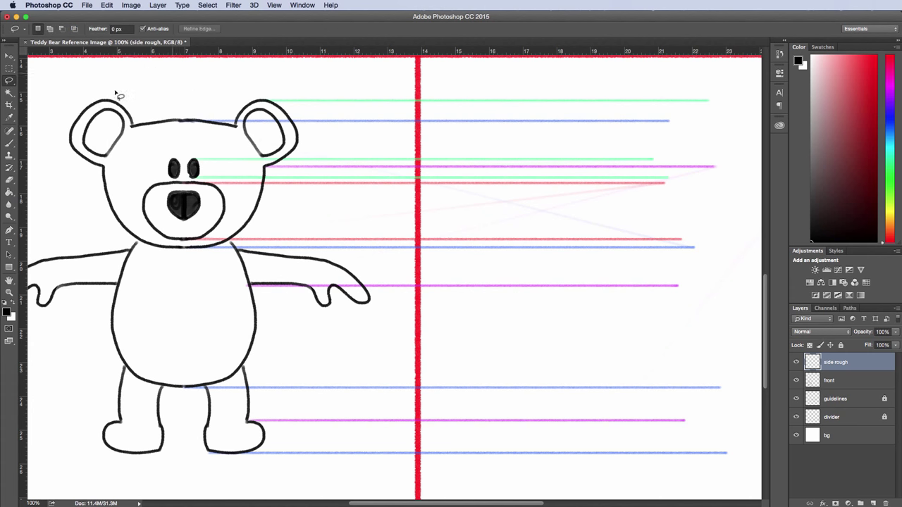
mouse_move(116, 92)
left_mouse_down()
mouse_move(116, 235)
mouse_move(207, 253)
mouse_move(297, 188)
mouse_move(311, 112)
mouse_move(224, 79)
left_mouse_up()
key("super+c")
key("Return")
left_click(855, 382)
key("super+c")
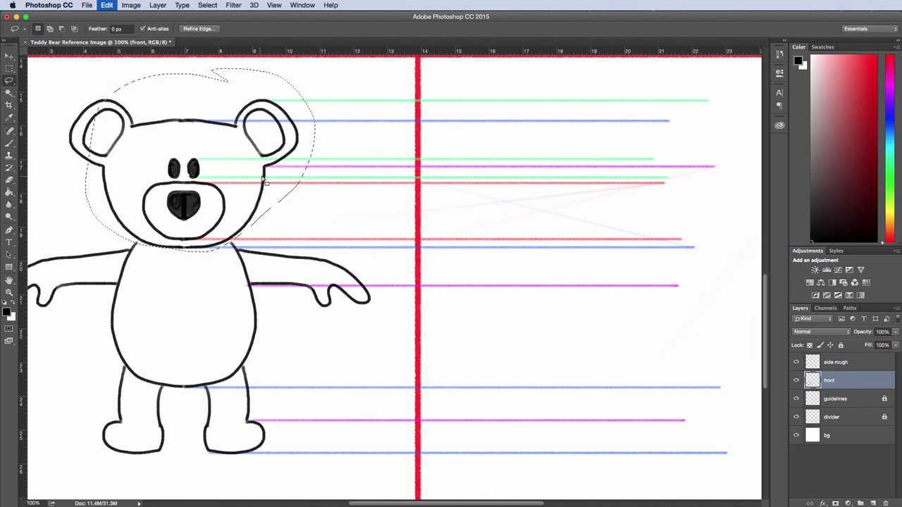
Step: Paste the copied head onto the side rough layer and move it across the divider, aligned with the horizontal guidelines
left_click(860, 364)
key("super+v")
key("v")
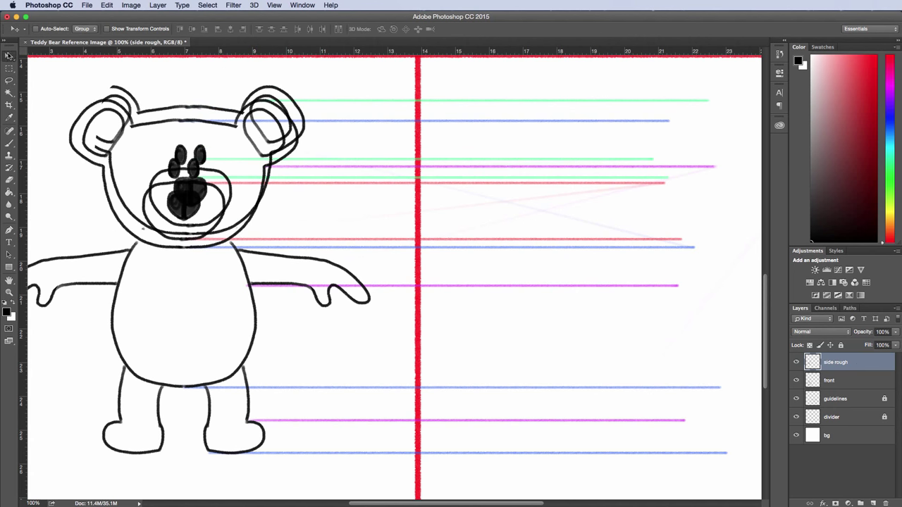
left_click_drag(190, 196, 576, 207)
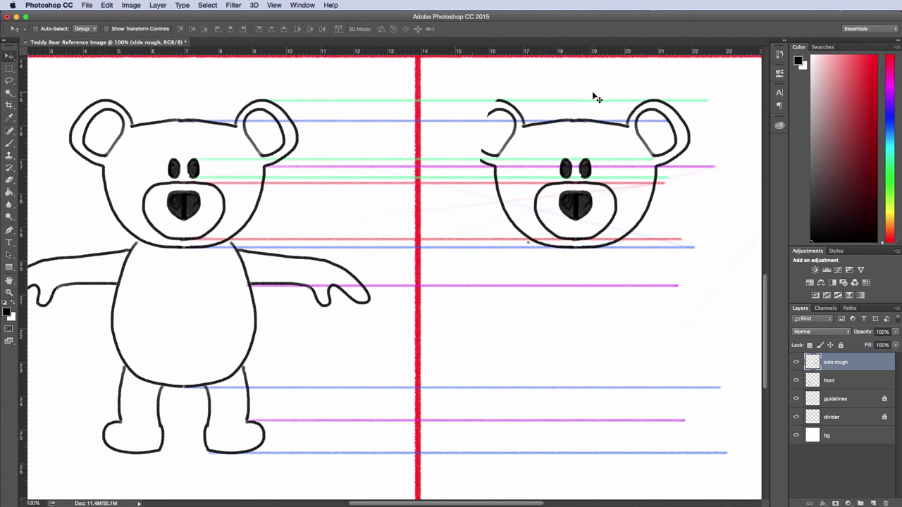
Step: Enlarge the Eraser and erase the pasted head except for two short cheek marks showing the head's width
left_click(9, 144)
left_click(9, 180)
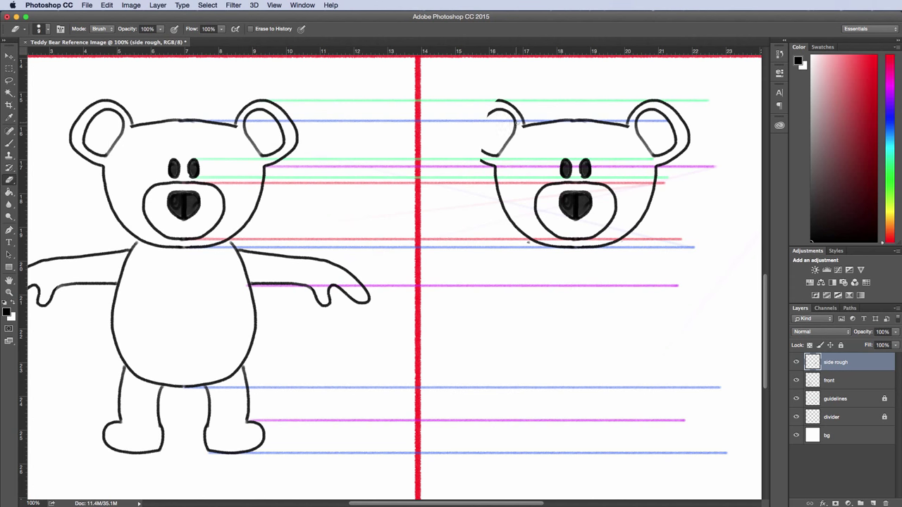
key("bracketright")
key("bracketright")
key("bracketright")
key("bracketright")
key("bracketright")
mouse_move(506, 95)
left_mouse_down()
mouse_move(483, 160)
mouse_move(523, 115)
mouse_move(530, 126)
mouse_move(648, 111)
mouse_move(648, 139)
mouse_move(683, 133)
left_mouse_up()
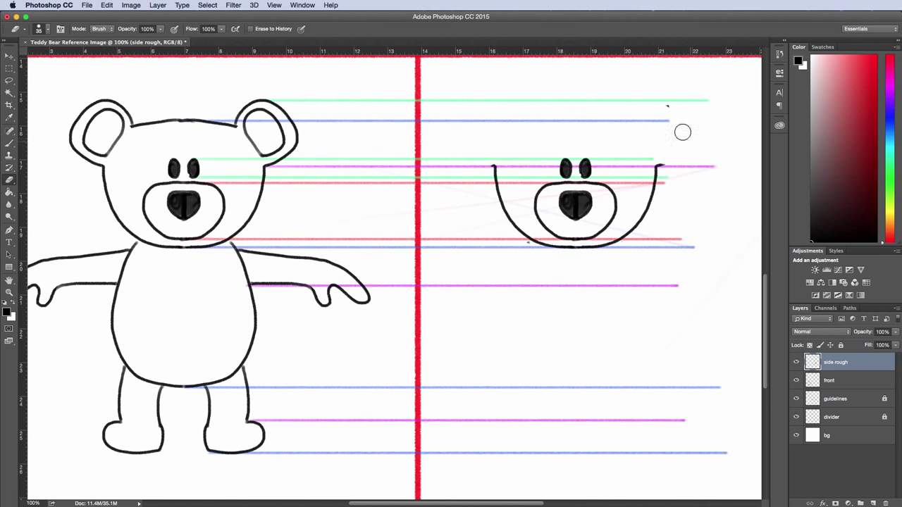
mouse_move(669, 166)
left_mouse_down()
mouse_move(561, 179)
mouse_move(602, 142)
mouse_move(654, 216)
mouse_move(530, 190)
mouse_move(506, 144)
left_mouse_up()
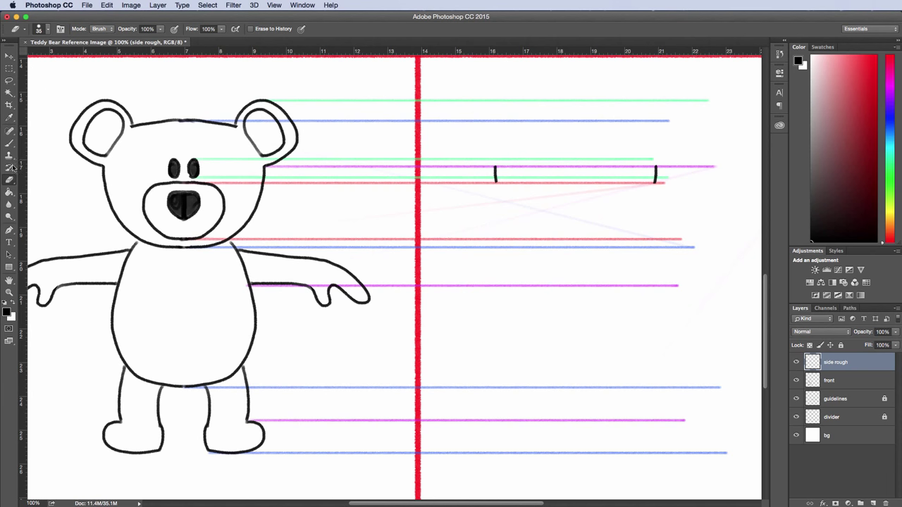
Step: Sketch a rounded side-view head outline with the Brush through the two width marks, between the upper and lower blue head guidelines
left_click(9, 143)
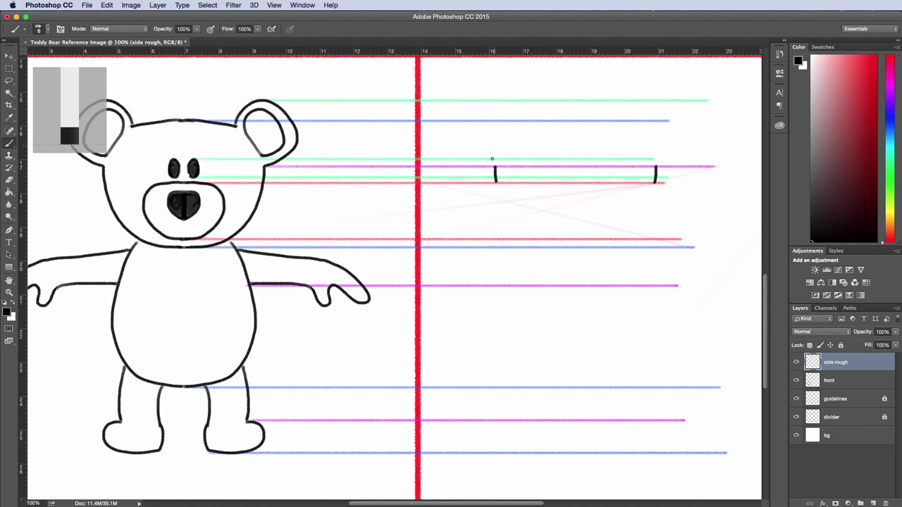
mouse_move(495, 174)
left_mouse_down()
mouse_move(504, 127)
mouse_move(514, 121)
mouse_move(496, 163)
mouse_move(526, 236)
mouse_move(553, 247)
left_mouse_up()
mouse_move(502, 201)
left_mouse_down()
mouse_move(573, 246)
mouse_move(547, 246)
mouse_move(655, 169)
mouse_move(640, 141)
mouse_move(665, 185)
left_mouse_up()
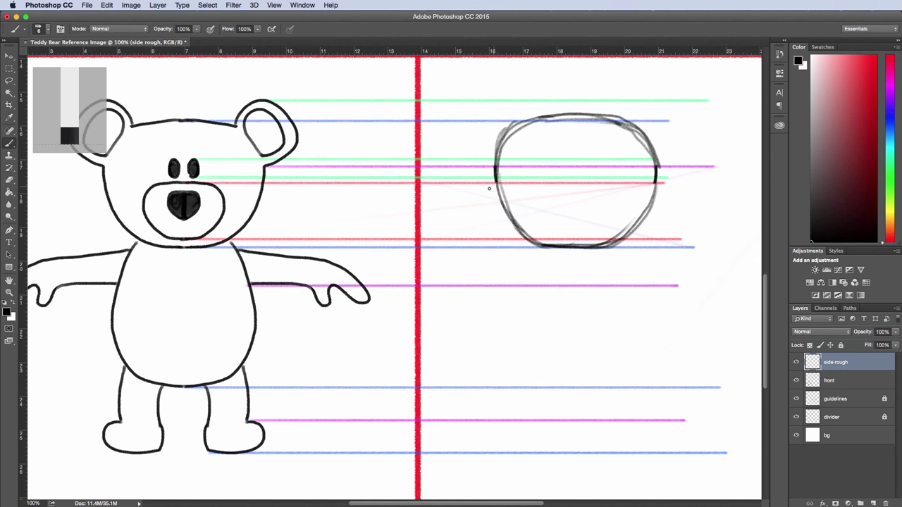
Step: Sketch the protruding muzzle and the forehead slope on the side-view head, and erase the excess outline between them
mouse_move(489, 188)
left_mouse_down()
mouse_move(462, 194)
mouse_move(480, 229)
mouse_move(534, 246)
mouse_move(484, 206)
left_mouse_up()
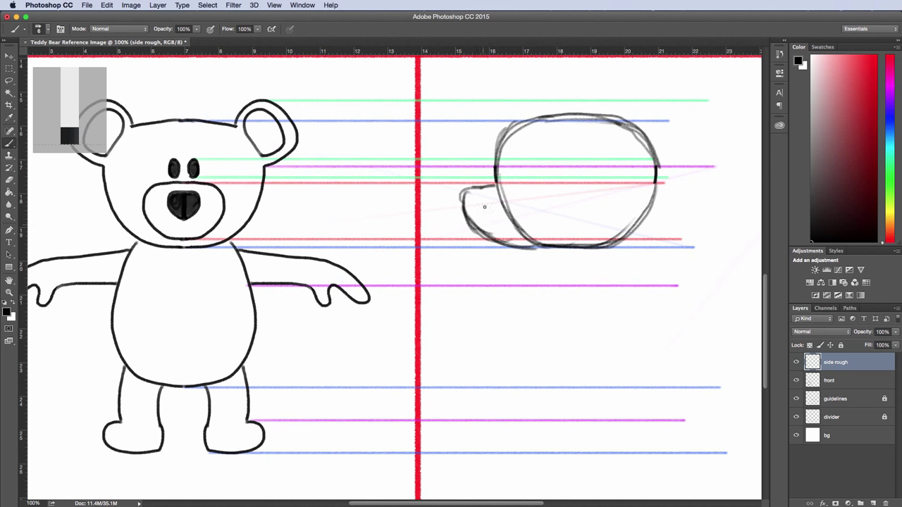
mouse_move(513, 148)
left_mouse_down()
mouse_move(497, 180)
mouse_move(514, 125)
mouse_move(544, 116)
left_mouse_up()
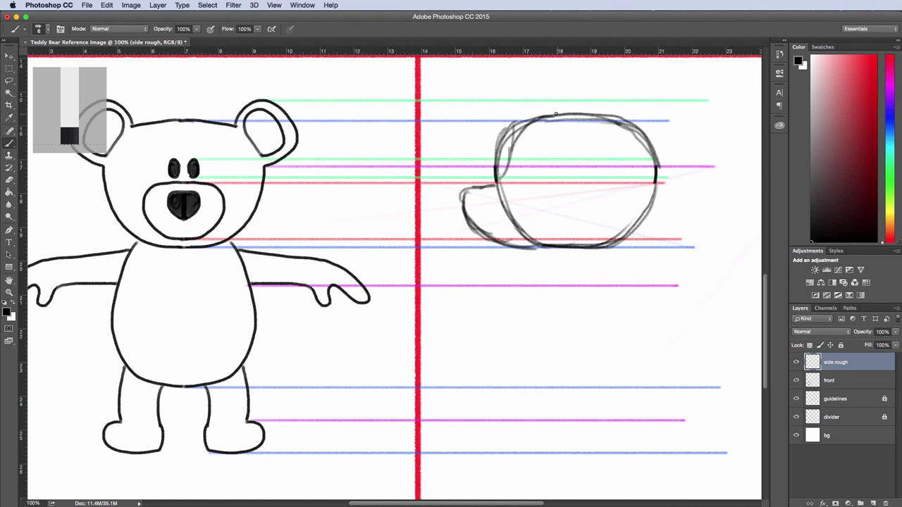
key("e")
mouse_move(496, 143)
left_mouse_down()
mouse_move(501, 134)
mouse_move(520, 224)
mouse_move(537, 231)
mouse_move(519, 331)
left_mouse_up()
key("b")
left_click_drag(542, 252, 515, 349)
key("super+z")
key("super+z")
key("super+alt+z")
key("super+alt+z")
Step: Draw a horizontal line across the front view's belly at its widest point and move it below the side-view head as a width reference
left_click_drag(112, 321, 257, 321)
key("m")
left_click_drag(89, 308, 274, 339)
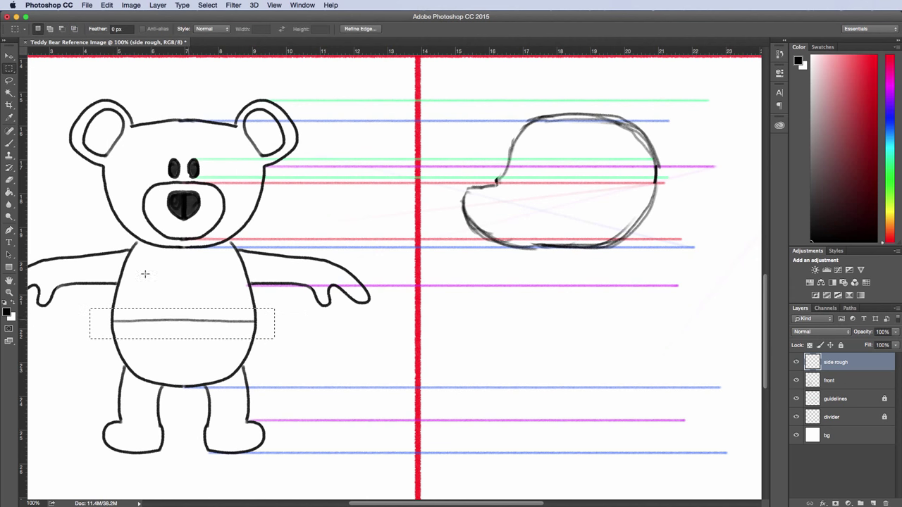
key("v")
left_click_drag(162, 324, 549, 337)
key("super+d")
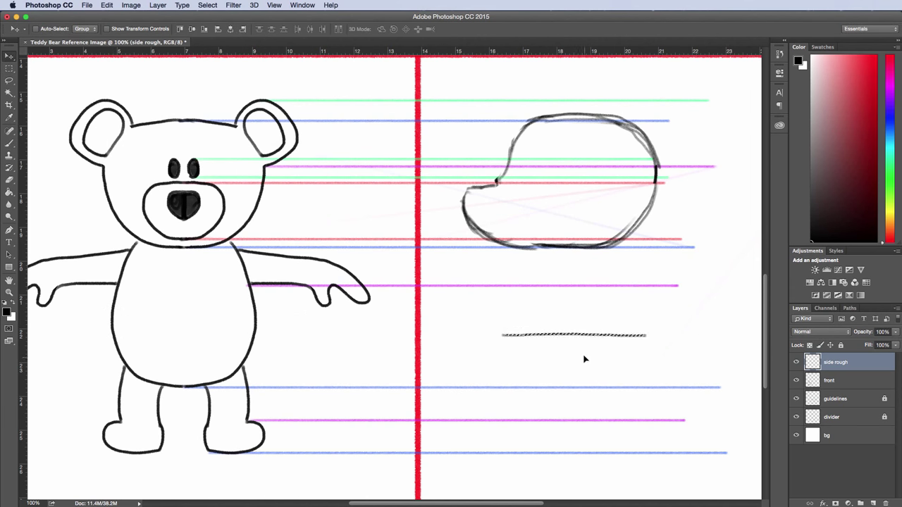
Step: Sketch the side-view belly curve from under the head, past the front end of the width line, to the body's base guideline
key("b")
left_click_drag(534, 248, 503, 371)
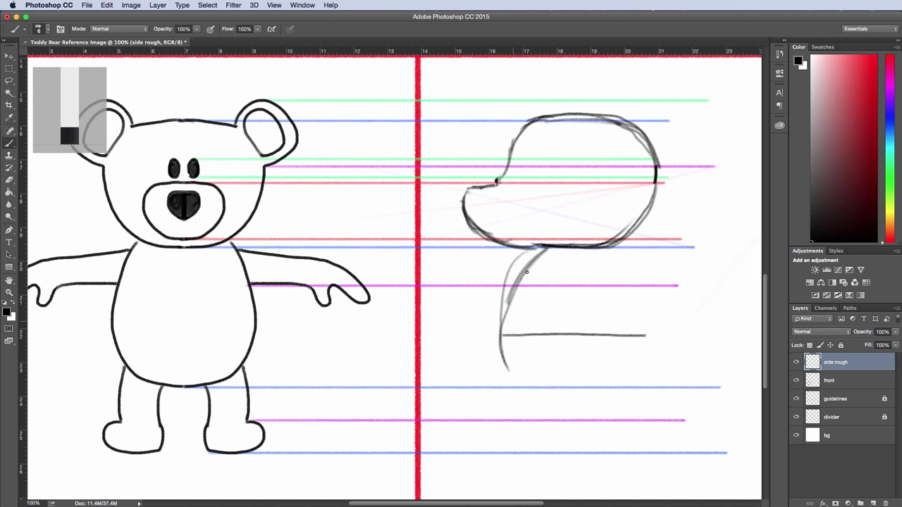
left_click_drag(526, 272, 504, 342)
left_click_drag(557, 248, 506, 373)
mouse_move(521, 314)
left_mouse_down()
mouse_move(501, 358)
mouse_move(607, 381)
left_mouse_up()
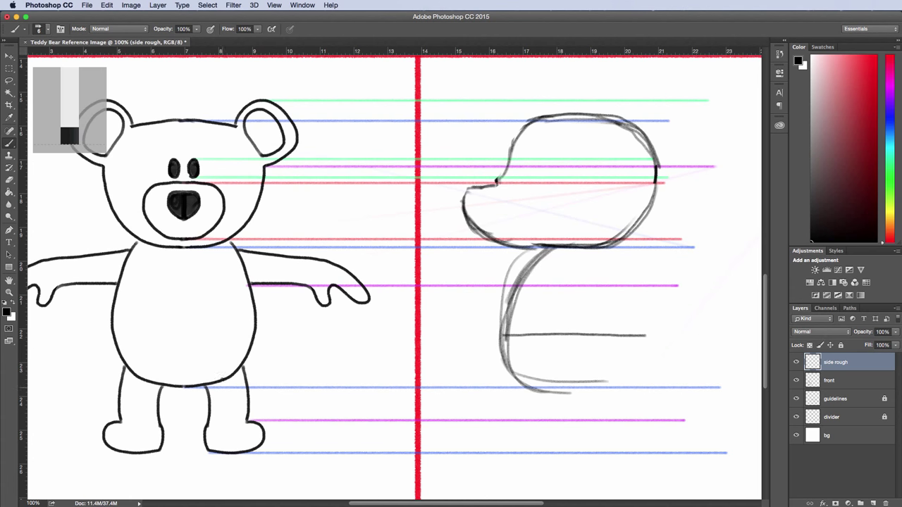
Step: Sketch the back and bottom curves of the side-view body, and erase the width line and stray inner strokes
left_click_drag(605, 252, 627, 385)
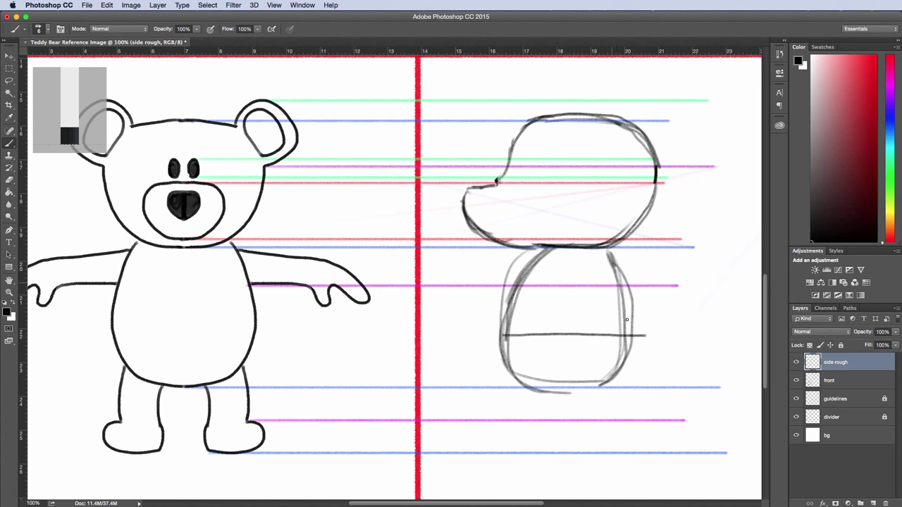
left_click_drag(619, 274, 549, 392)
left_click_drag(610, 376, 539, 389)
mouse_move(616, 269)
left_mouse_down()
mouse_move(631, 362)
mouse_move(641, 319)
mouse_move(610, 392)
left_mouse_up()
left_click_drag(613, 276, 594, 393)
left_click_drag(610, 253, 636, 296)
key("e")
mouse_move(508, 256)
left_mouse_down()
mouse_move(537, 346)
mouse_move(610, 274)
mouse_move(568, 377)
mouse_move(543, 379)
left_mouse_up()
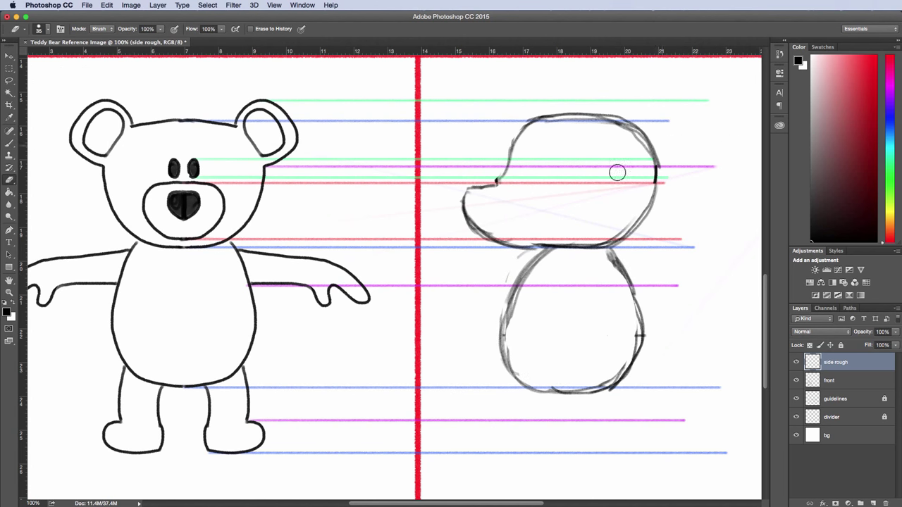
Step: Sketch the side-view leg and foot below the body down to the lowest blue guideline, and reduce the Eraser size
key("b")
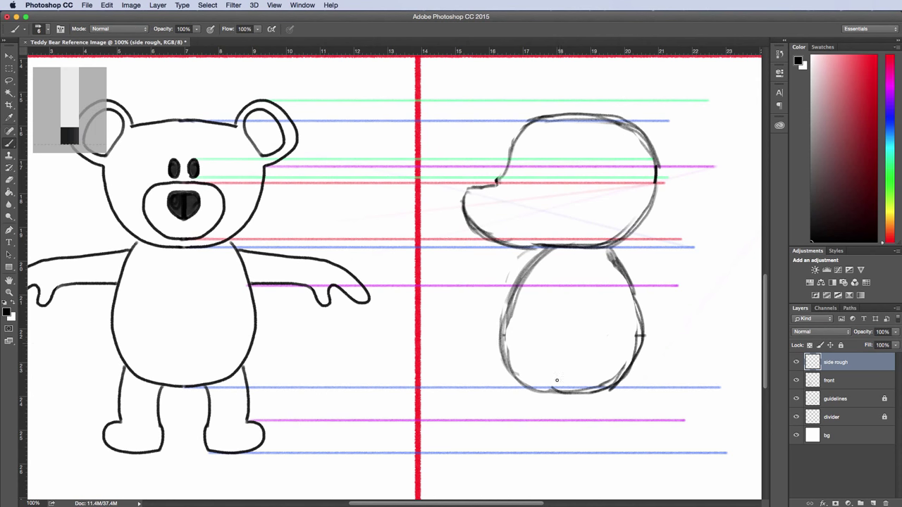
left_click_drag(560, 391, 558, 433)
left_click_drag(547, 388, 543, 434)
left_click_drag(584, 394, 582, 431)
mouse_move(588, 390)
left_mouse_down()
mouse_move(526, 428)
mouse_move(534, 423)
mouse_move(530, 450)
mouse_move(593, 453)
mouse_move(593, 426)
mouse_move(537, 434)
mouse_move(540, 422)
mouse_move(521, 458)
left_mouse_up()
key("e")
key("bracketleft")
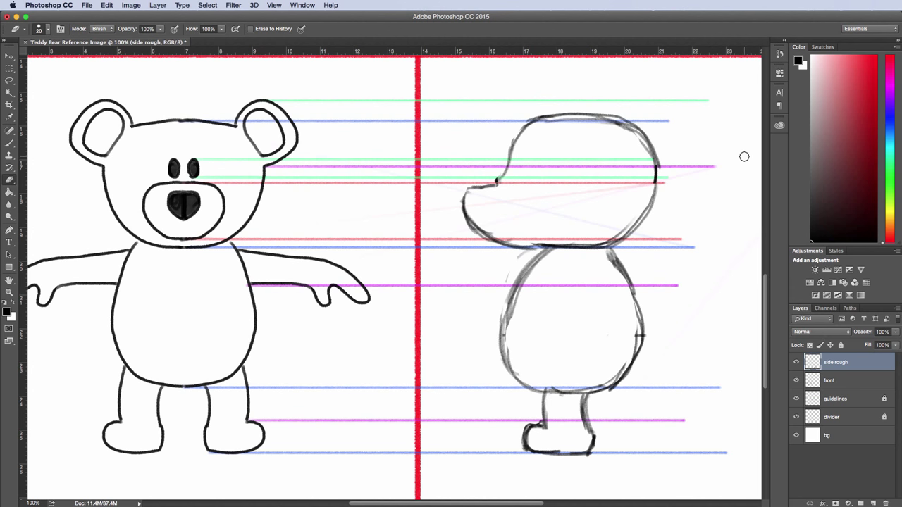
Step: Lasso the side-view leg and foot, shift them slightly toward the bear's back, and deselect
left_click(8, 82)
mouse_move(596, 402)
left_mouse_down()
mouse_move(512, 416)
mouse_move(596, 405)
left_mouse_up()
key("v")
left_click_drag(589, 435, 602, 439)
key("l")
key("ctrl+d")
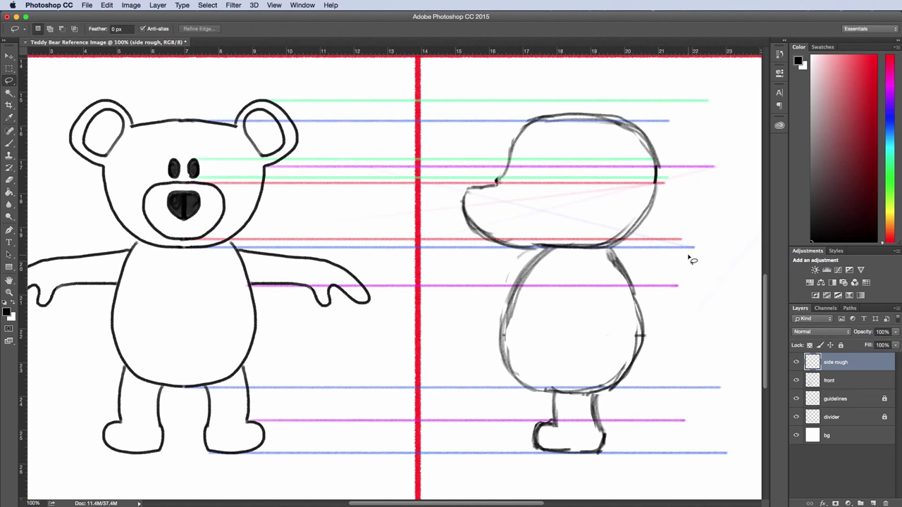
Step: Lasso the side-view body and narrow it from both sides with Free Transform, then deselect
mouse_move(562, 254)
left_mouse_down()
mouse_move(553, 398)
mouse_move(581, 266)
left_mouse_up()
key("ctrl+t")
left_click_drag(470, 325, 489, 327)
left_click_drag(662, 326, 651, 327)
key("Return")
key("ctrl+d")
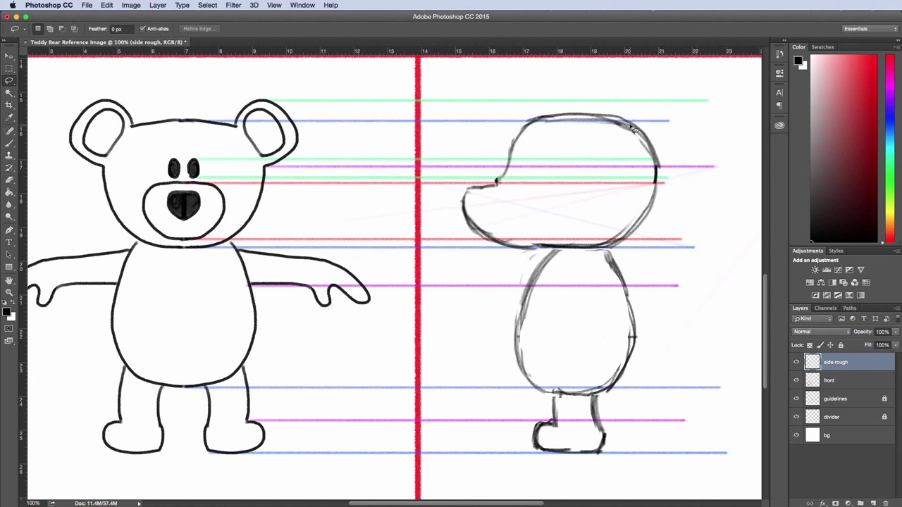
Step: Sketch the circular arm and paw at the side view's shoulder, and paint the eye between the green eye guidelines
left_click(10, 144)
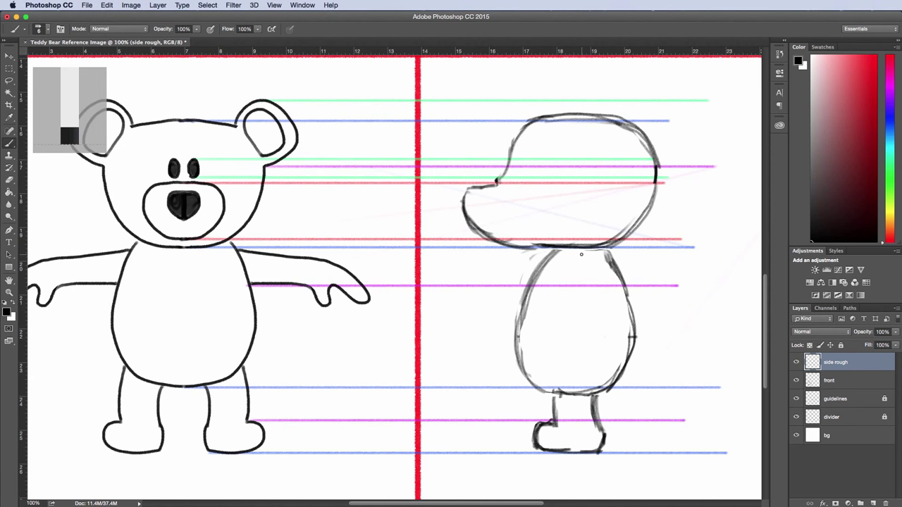
mouse_move(571, 255)
left_mouse_down()
mouse_move(560, 278)
mouse_move(597, 261)
mouse_move(584, 286)
mouse_move(599, 297)
mouse_move(542, 290)
mouse_move(559, 275)
mouse_move(604, 270)
mouse_move(595, 289)
left_mouse_up()
key("super+alt+z")
key("super+alt+z")
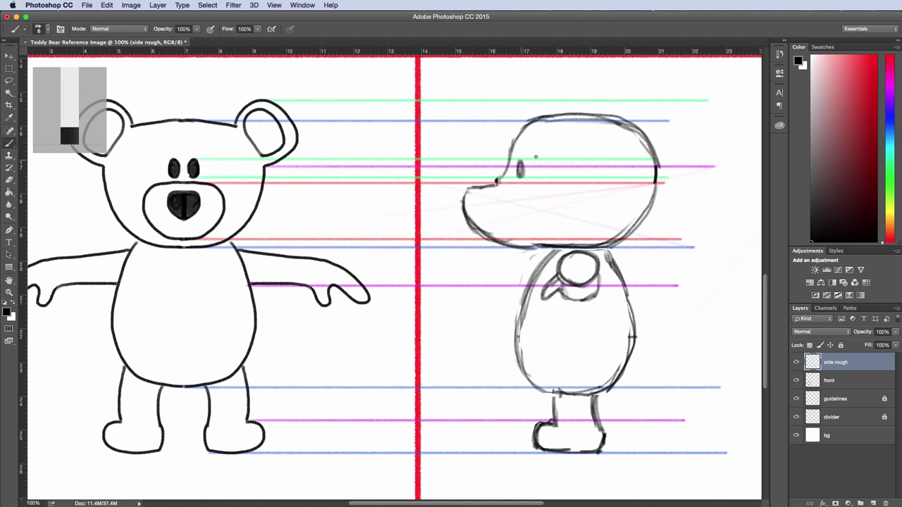
left_click_drag(515, 176, 517, 170)
Step: Change the foreground colour to a bright blue
left_click(9, 310)
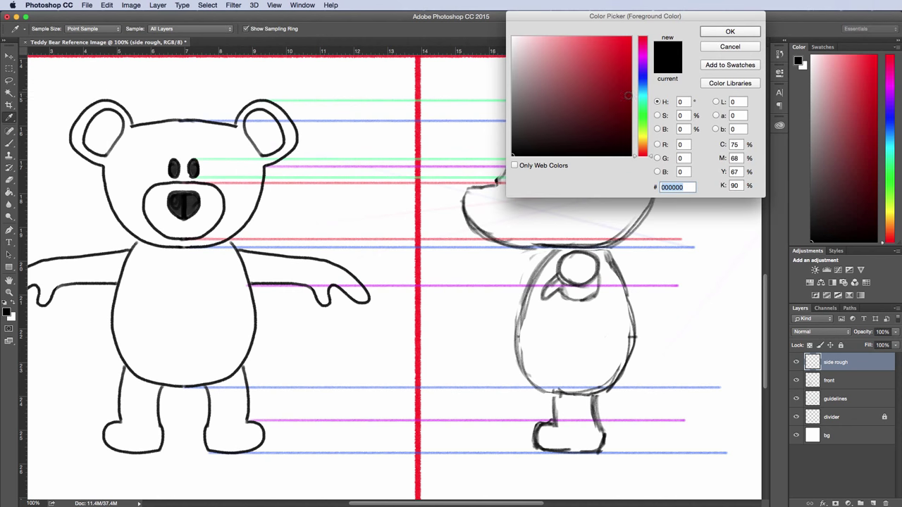
left_click(642, 76)
left_click(627, 40)
left_click(730, 31)
left_click_drag(199, 192, 487, 191)
left_click_drag(186, 222, 372, 222)
left_click_drag(434, 223, 520, 222)
key("super+z")
key("super+z")
key("super+alt+z")
key("super+alt+z")
Step: Draw blue guidelines on the guidelines layer from the front nose's top and bottom to the side-view muzzle, and lock the layer
left_click(850, 400)
left_click_drag(199, 195, 486, 193)
left_click_drag(186, 220, 518, 220)
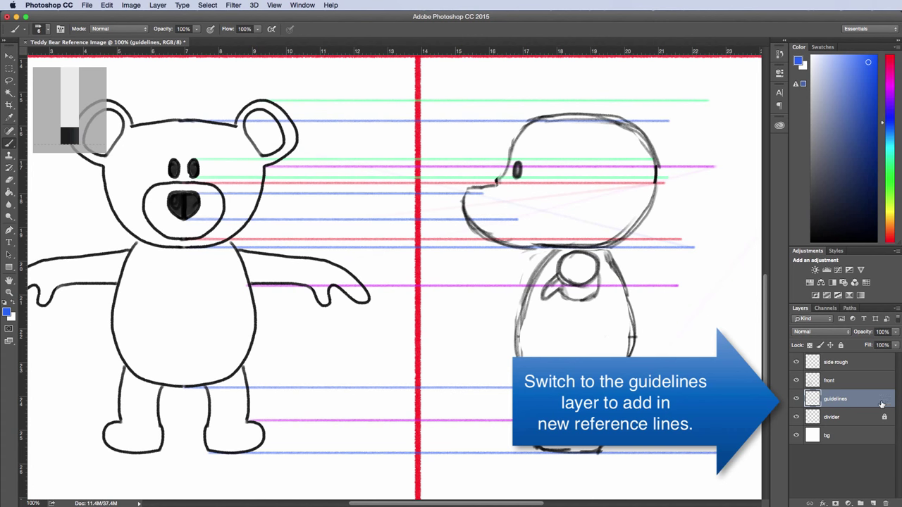
left_click(841, 345)
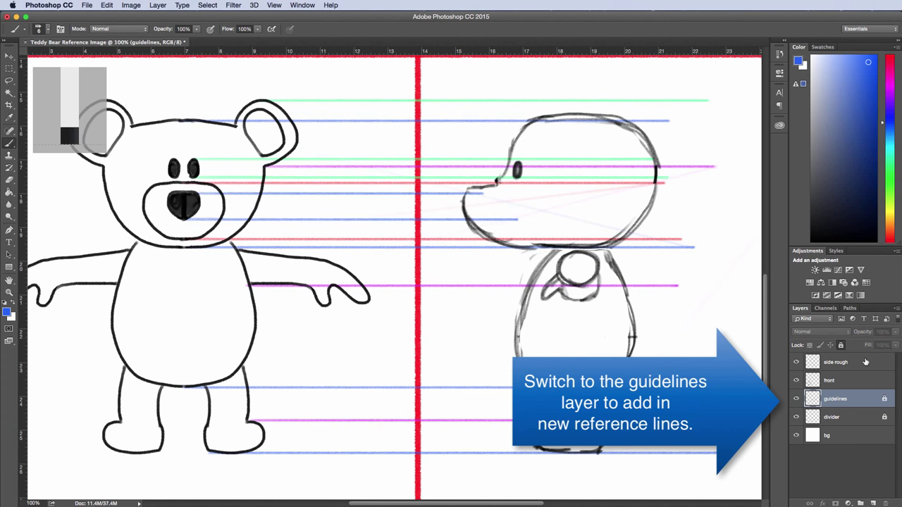
Step: On the side rough layer, reset the colours to default, paint a black nose on the muzzle tip and refine the muzzle bridge
left_click(850, 363)
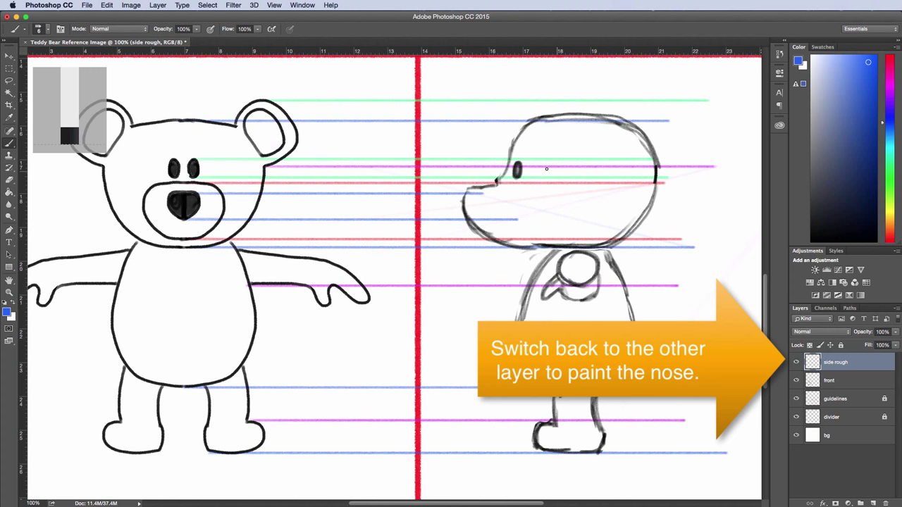
key("d")
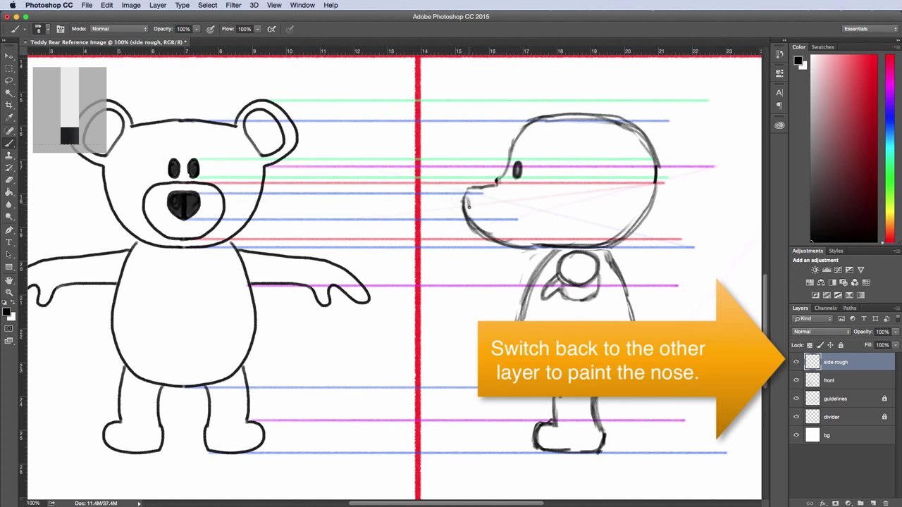
left_click_drag(466, 193, 462, 215)
left_click_drag(493, 183, 467, 190)
key("e")
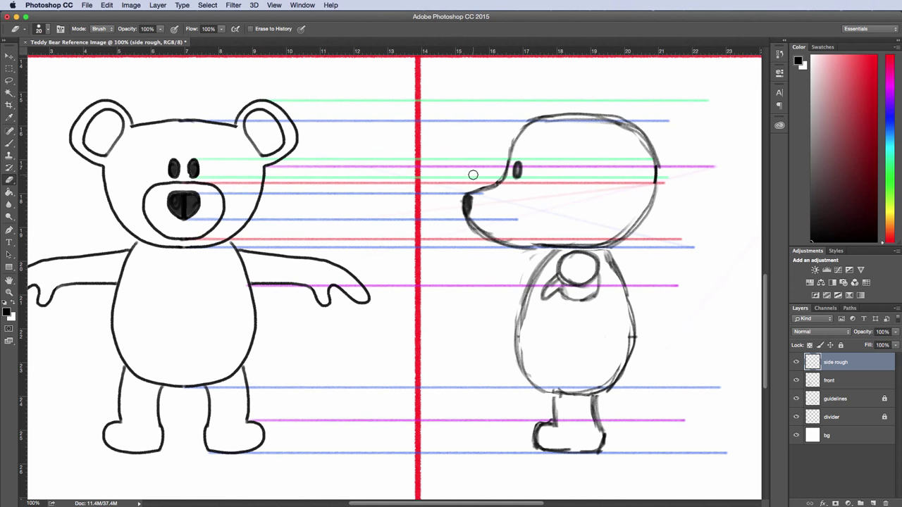
key("b")
left_click_drag(470, 193, 476, 199)
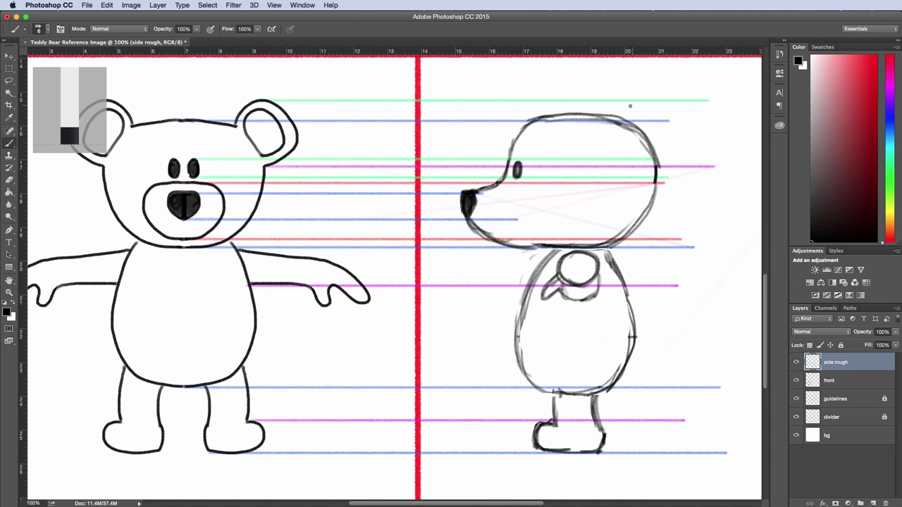
Step: Lasso the side-view muzzle and nose, move them closer to the head to shorten the snout, deselect, and erase stray marks
left_click(9, 80)
mouse_move(501, 184)
left_mouse_down()
mouse_move(497, 272)
mouse_move(504, 182)
mouse_move(479, 196)
left_mouse_up()
key("v")
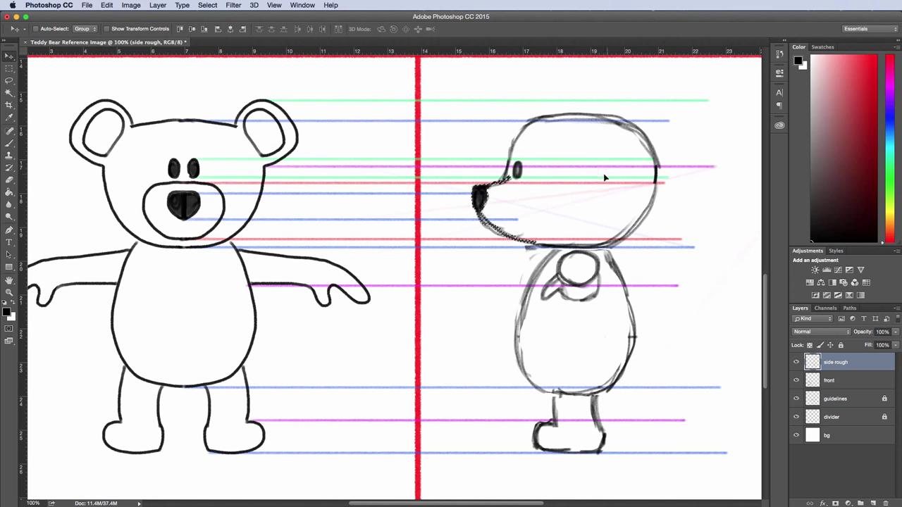
key("super+d")
left_click(10, 180)
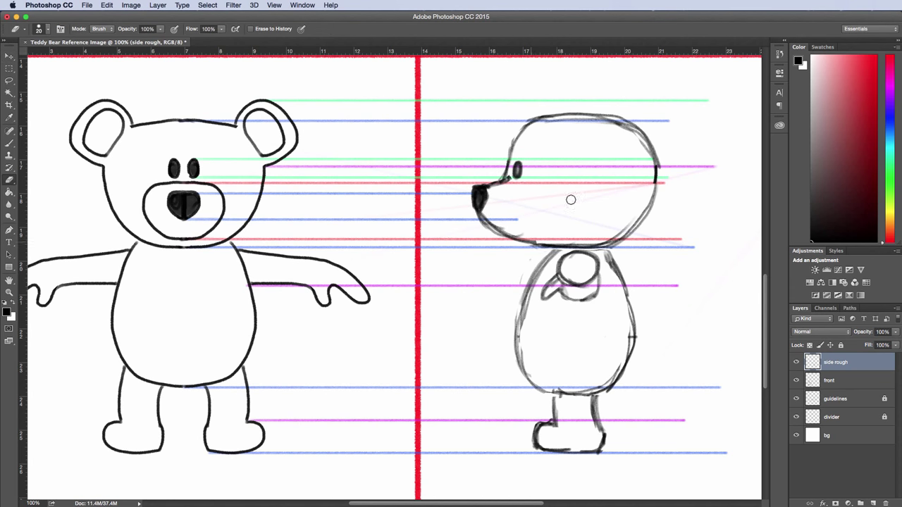
Step: Sketch the side-view ear between the green top guideline and the purple ear-base guideline, and erase the head line crossing it
left_click(9, 142)
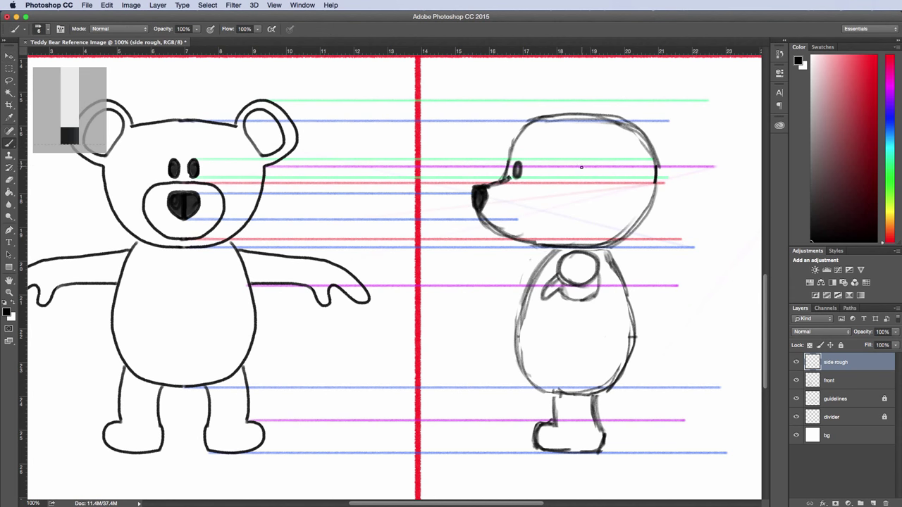
mouse_move(575, 164)
left_mouse_down()
mouse_move(597, 141)
mouse_move(576, 167)
mouse_move(574, 113)
mouse_move(578, 146)
mouse_move(574, 117)
mouse_move(599, 148)
mouse_move(579, 165)
left_mouse_up()
key("e")
left_click_drag(602, 111, 580, 140)
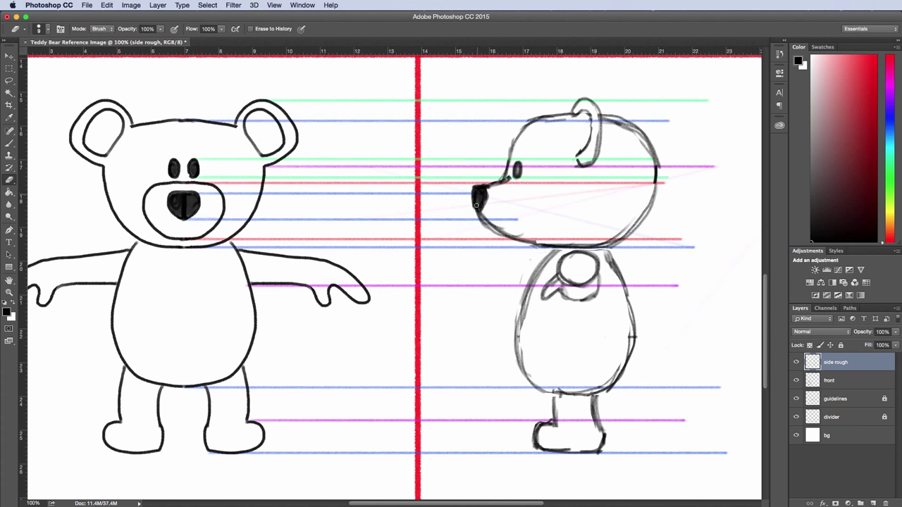
Step: On the front layer, lasso the bear's nose, move it up slightly to match the side view, and deselect
left_click(845, 382)
key("l")
mouse_move(176, 186)
left_mouse_down()
mouse_move(169, 219)
mouse_move(185, 200)
left_mouse_up()
key("v")
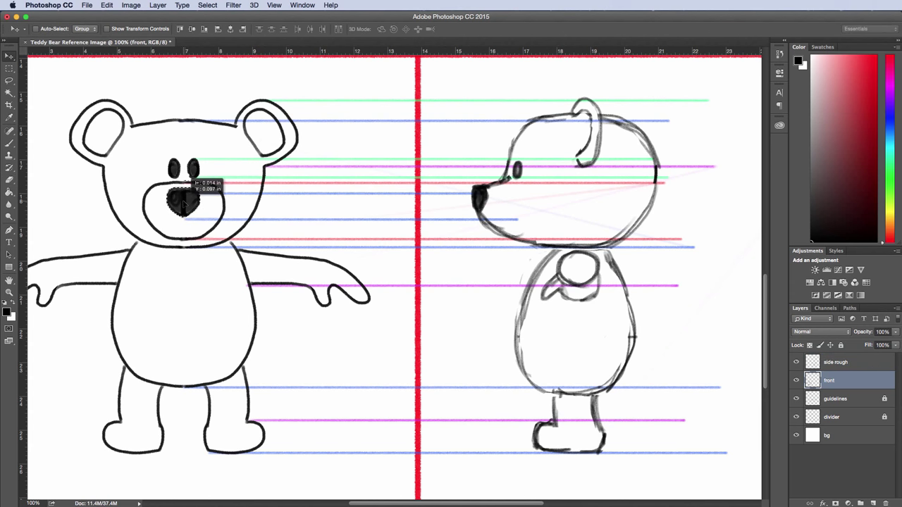
key("ctrl+d")
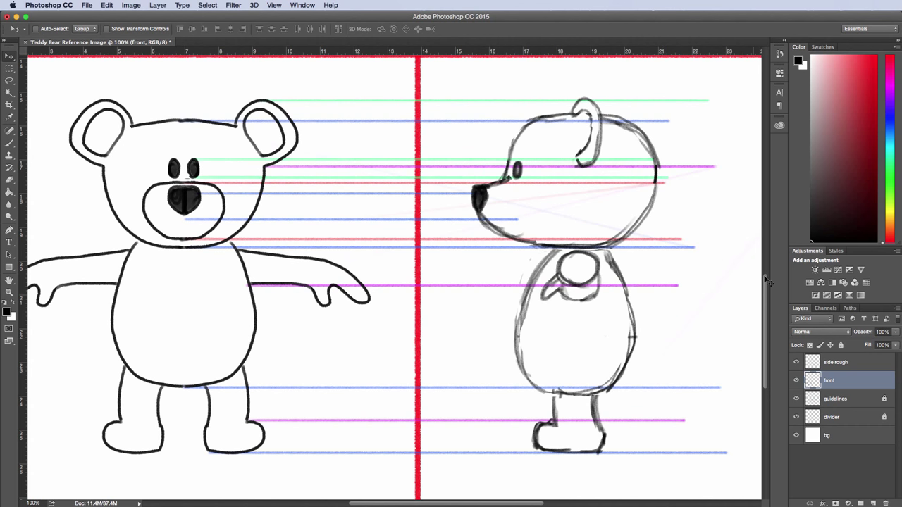
Step: Add a new layer above the side rough layer
left_click(836, 363)
left_click(874, 503)
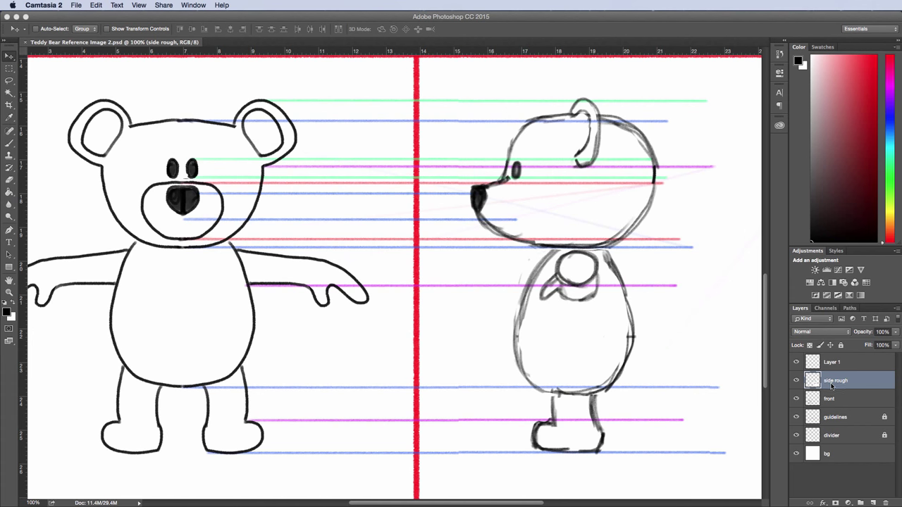
Step: Lower the side rough layer's opacity to 42% and rename the new layer above it to "side"
left_click_drag(896, 335, 870, 348)
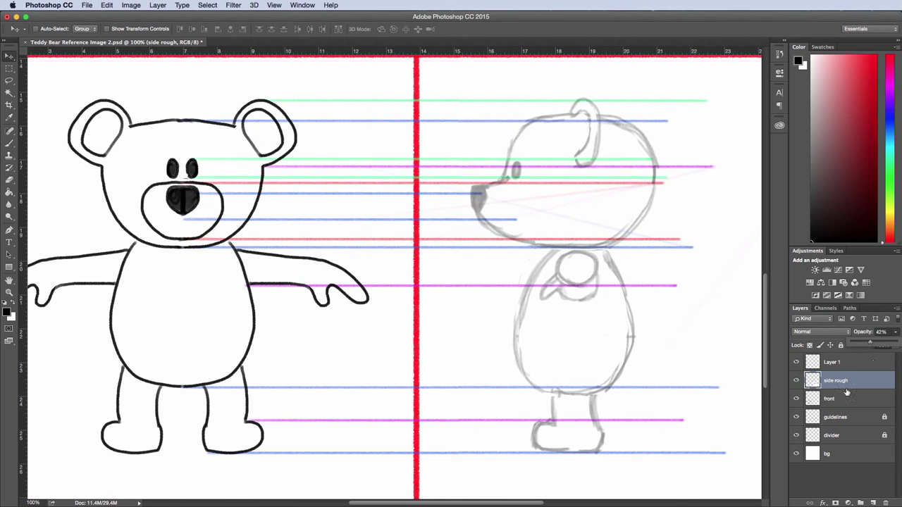
left_click(836, 363)
double_click(836, 363)
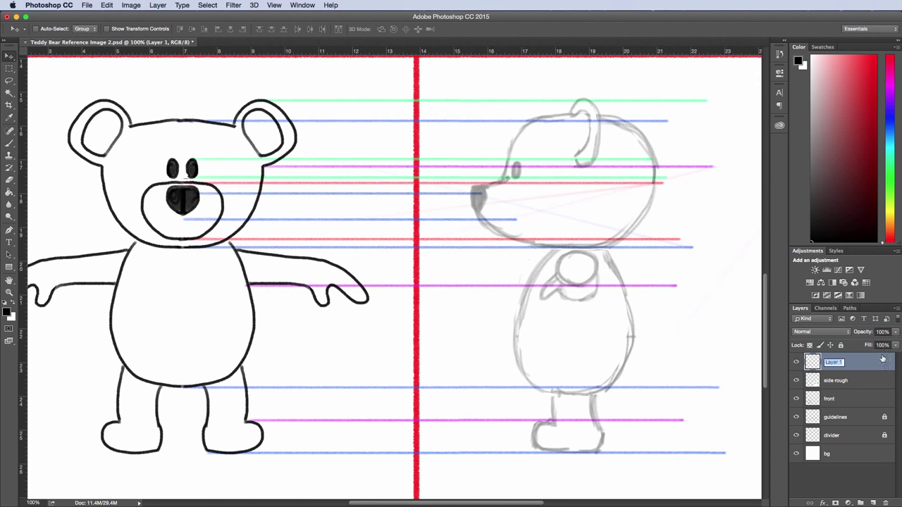
type("side")
key("Return")
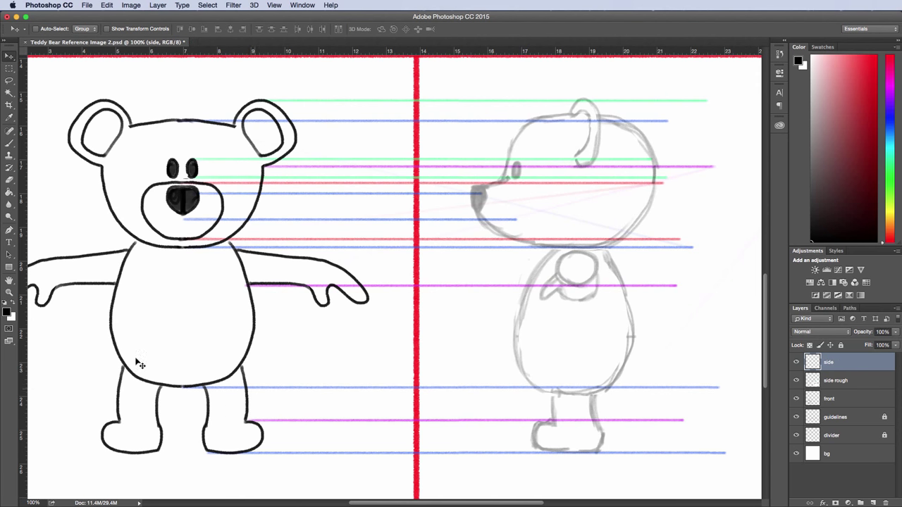
Step: On the side layer, brush in the side-view eye and trace the forehead and top of the head in black
left_click(9, 144)
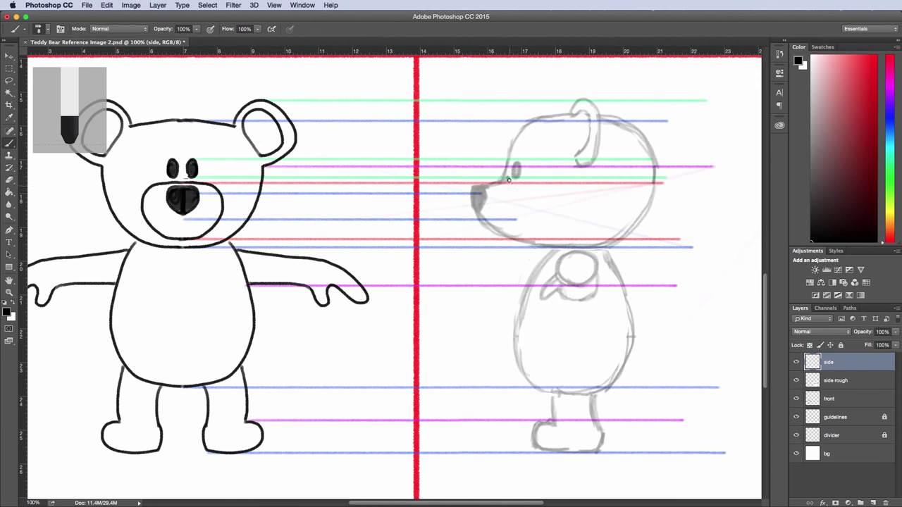
left_click_drag(517, 169, 515, 171)
mouse_move(503, 170)
left_mouse_down()
mouse_move(524, 133)
mouse_move(517, 140)
mouse_move(584, 120)
mouse_move(628, 128)
mouse_move(652, 158)
left_mouse_up()
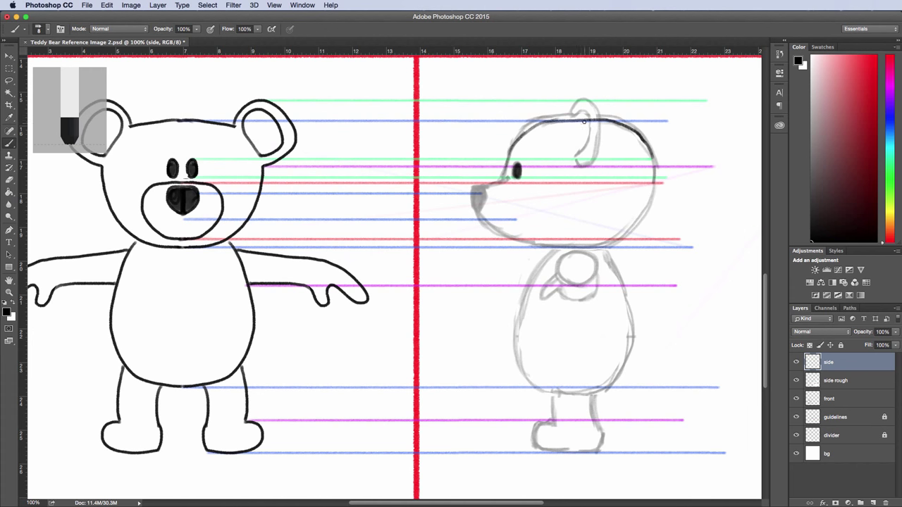
left_click_drag(510, 162, 500, 182)
Step: Reduce the side rough layer's opacity to 20% and make the side layer active again
left_click(843, 384)
left_click(896, 332)
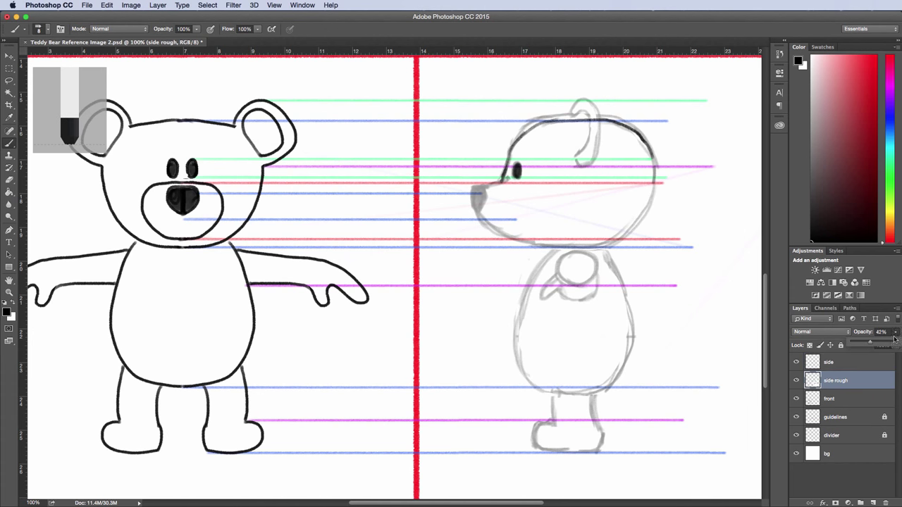
left_click_drag(871, 346, 867, 345)
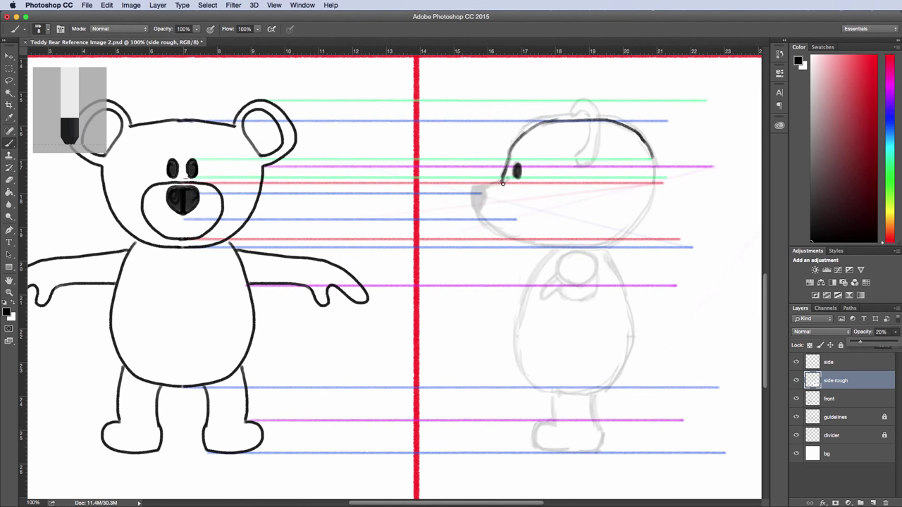
left_click(874, 369)
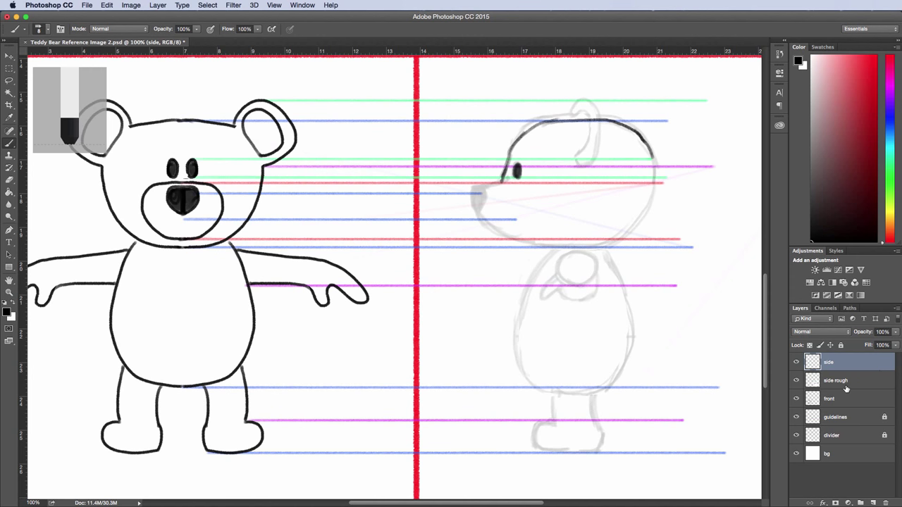
Step: Trace the rest of the side-view head with its ear, and the body with the arm's circle
mouse_move(502, 182)
left_mouse_down()
mouse_move(471, 190)
mouse_move(486, 228)
mouse_move(562, 253)
mouse_move(634, 226)
mouse_move(652, 151)
left_mouse_up()
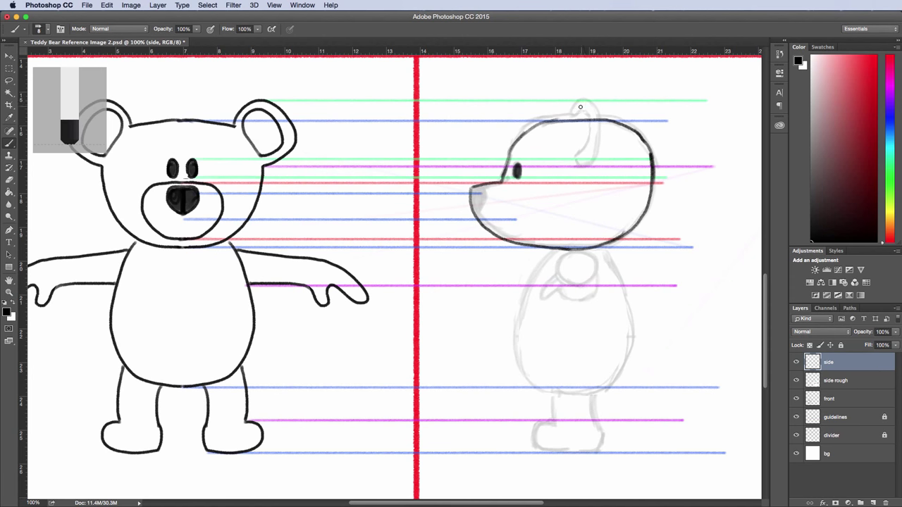
mouse_move(579, 107)
left_mouse_down()
mouse_move(603, 120)
mouse_move(585, 168)
mouse_move(579, 117)
mouse_move(577, 144)
left_mouse_up()
mouse_move(573, 252)
left_mouse_down()
mouse_move(570, 279)
mouse_move(592, 258)
mouse_move(560, 275)
mouse_move(591, 257)
mouse_move(519, 354)
mouse_move(587, 392)
mouse_move(626, 332)
mouse_move(603, 250)
left_mouse_up()
key("ctrl+z")
key("ctrl+z")
Step: Trace the side-view leg and foot down to the lowest blue guideline, undoing unsatisfactory strokes
mouse_move(553, 394)
left_mouse_down()
mouse_move(554, 426)
mouse_move(539, 427)
mouse_move(545, 452)
mouse_move(598, 450)
left_mouse_up()
key("ctrl+z")
mouse_move(555, 420)
left_mouse_down()
mouse_move(540, 448)
mouse_move(600, 454)
mouse_move(553, 424)
mouse_move(539, 448)
mouse_move(596, 452)
mouse_move(592, 394)
left_mouse_up()
key("cmd+z")
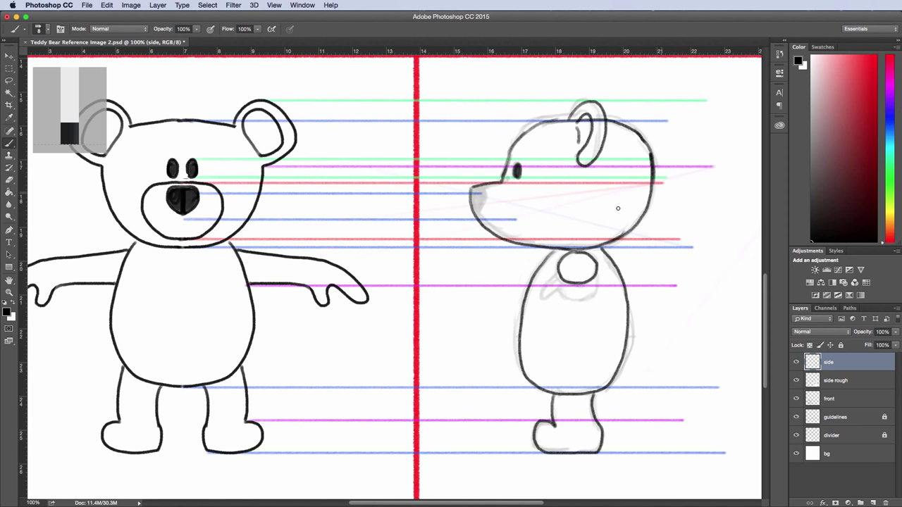
Step: Trace the thumb and the lower curve of the paw below the arm's circle, undoing stray strokes
mouse_move(561, 268)
left_mouse_down()
mouse_move(542, 292)
mouse_move(596, 288)
mouse_move(598, 300)
left_mouse_up()
key("ctrl+z")
key("super+z")
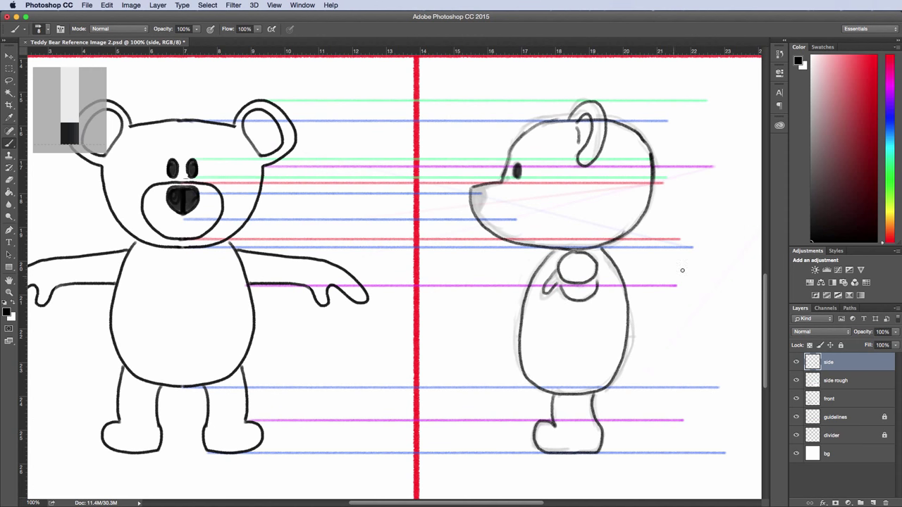
Step: Fill in the side-view nose in black at the snout's tip and thicken the eye
mouse_move(484, 190)
left_mouse_down()
mouse_move(479, 213)
mouse_move(493, 203)
mouse_move(475, 212)
mouse_move(482, 187)
left_mouse_up()
key("super+z")
key("e")
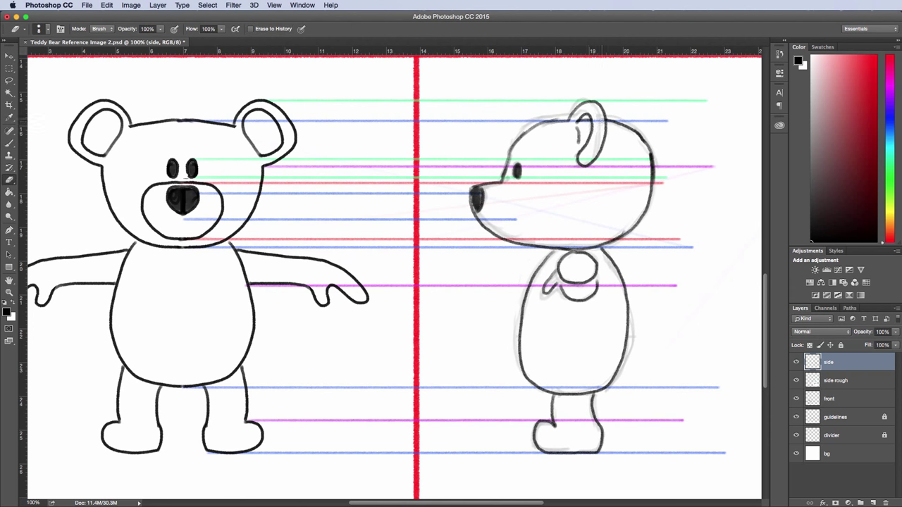
key("b")
left_click_drag(516, 166, 522, 174)
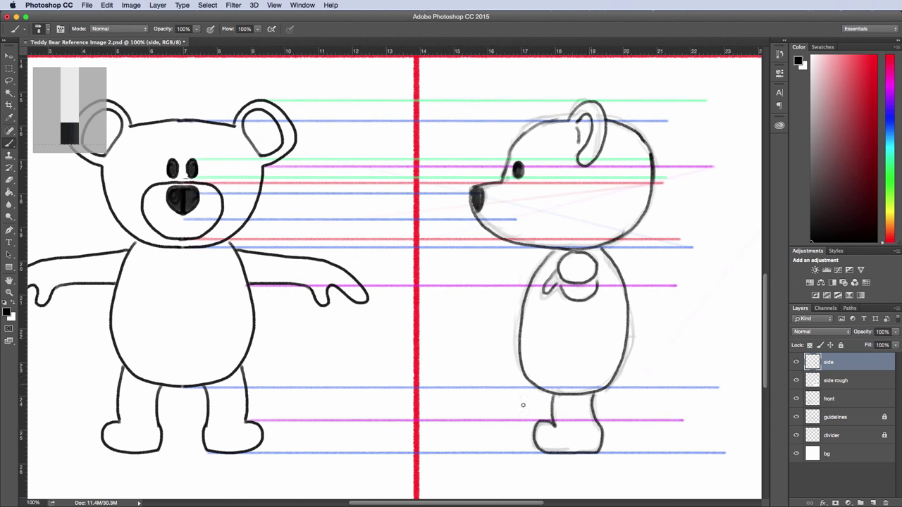
Step: Redraw the belly's lower edge higher at the blue guideline, erase the old curve, and extend the leg lines up to it
mouse_move(521, 321)
left_mouse_down()
mouse_move(547, 384)
mouse_move(583, 385)
mouse_move(617, 366)
left_mouse_up()
key("ctrl+z")
key("e")
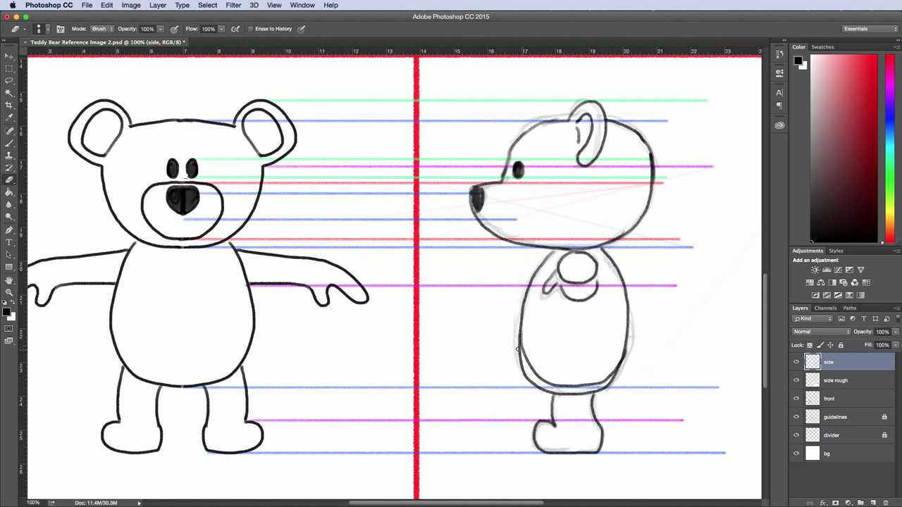
mouse_move(520, 372)
left_mouse_down()
mouse_move(514, 321)
mouse_move(545, 395)
left_mouse_up()
left_click_drag(614, 376, 625, 361)
mouse_move(558, 396)
left_mouse_down()
mouse_move(596, 389)
mouse_move(555, 383)
left_mouse_up()
key("b")
mouse_move(594, 399)
left_mouse_down()
mouse_move(592, 384)
mouse_move(618, 380)
left_mouse_up()
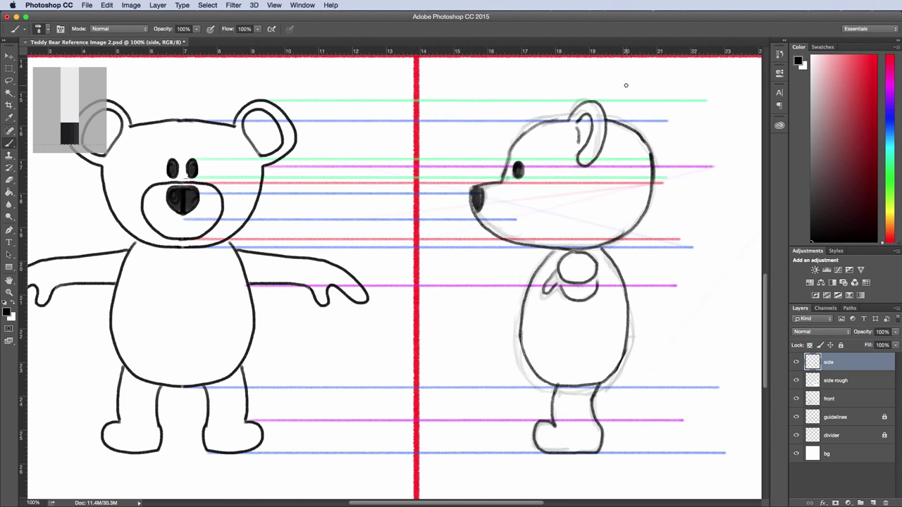
Step: Hide the side rough layer
left_click(854, 223)
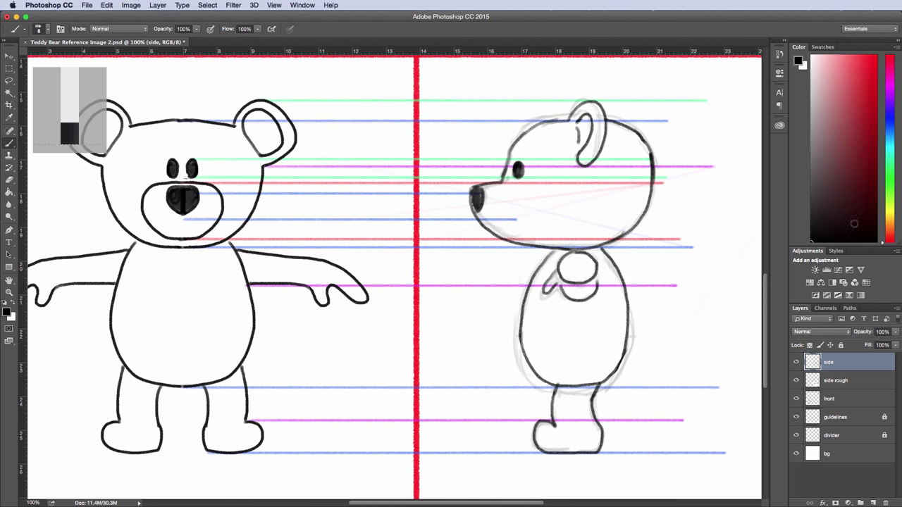
left_click(795, 381)
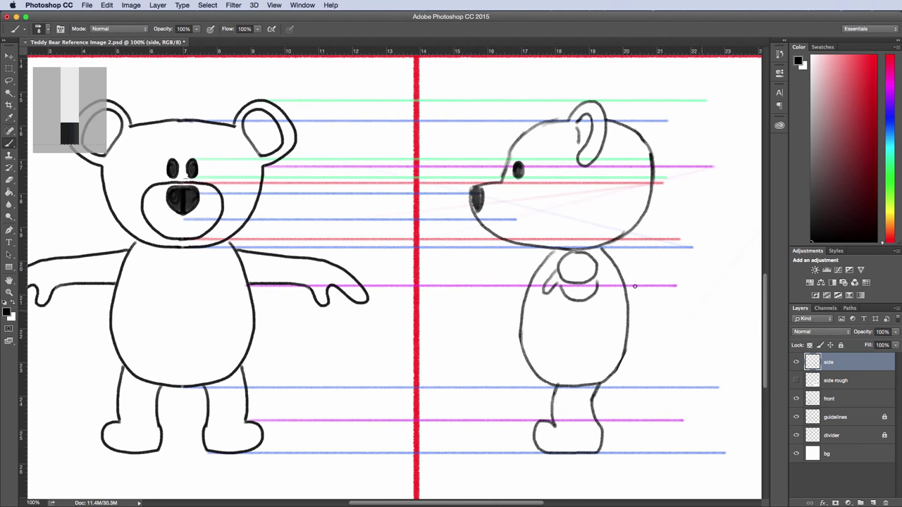
key("super+minus")
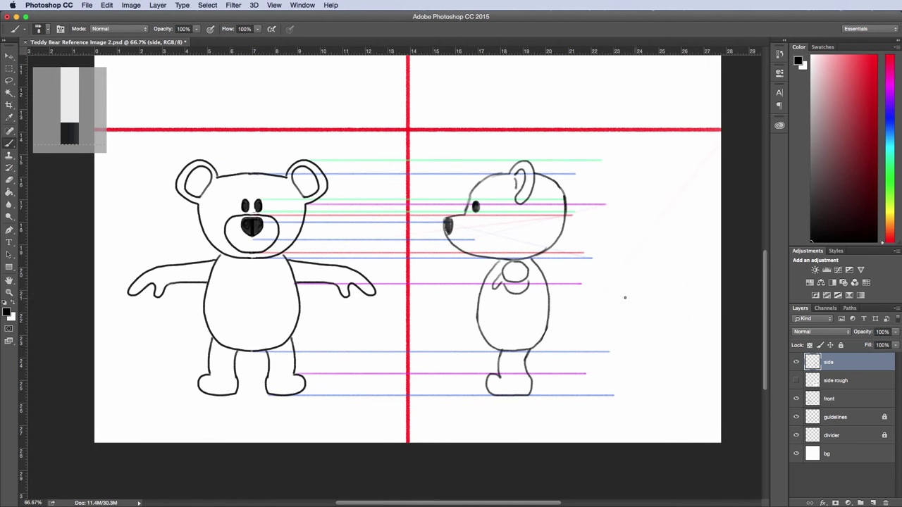
Step: Select the lower-right quadrant with the Rectangular Marquee and move the side-view bear farther from the vertical red divider
left_click(10, 70)
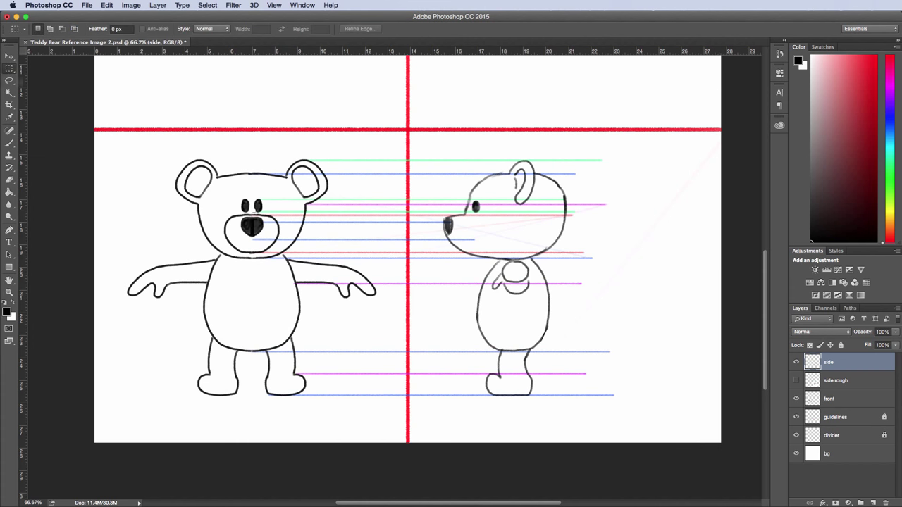
left_click_drag(720, 128, 409, 453)
left_click(9, 56)
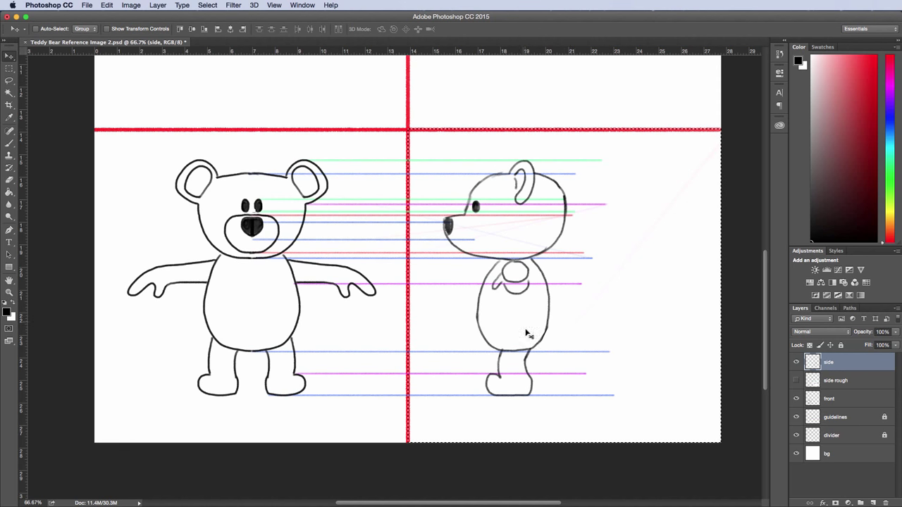
left_click_drag(517, 314, 570, 312)
key("shift+Right")
key("shift+Right")
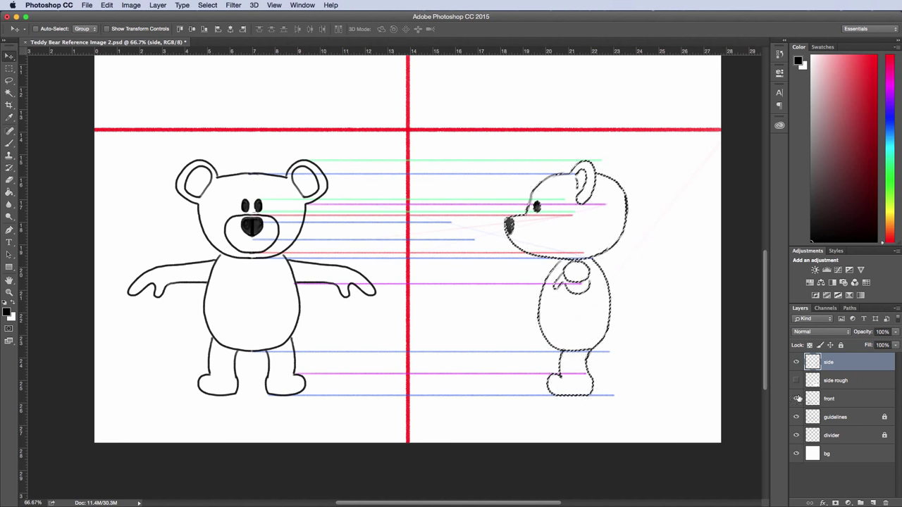
Step: Hide the guidelines layer, clear the selection, and draw a straight horizontal line from the belly to the vertical red divider
left_click(796, 417)
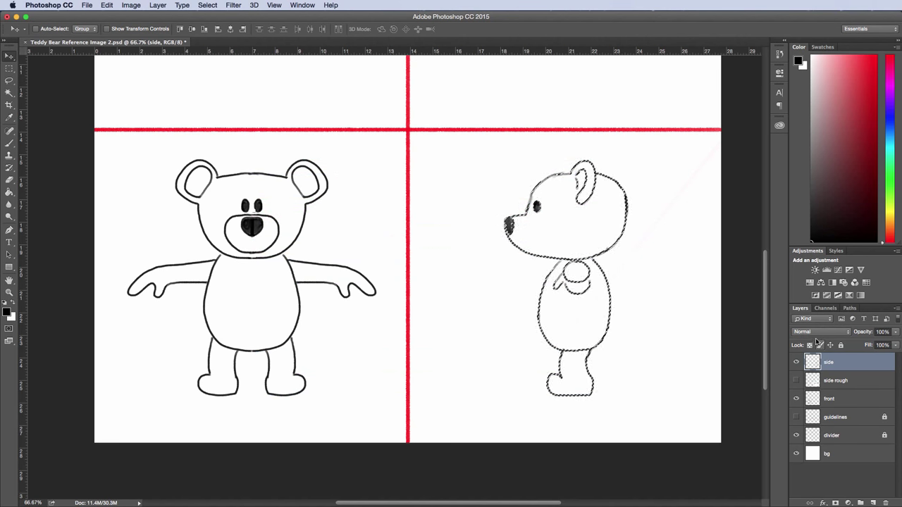
key("super+d")
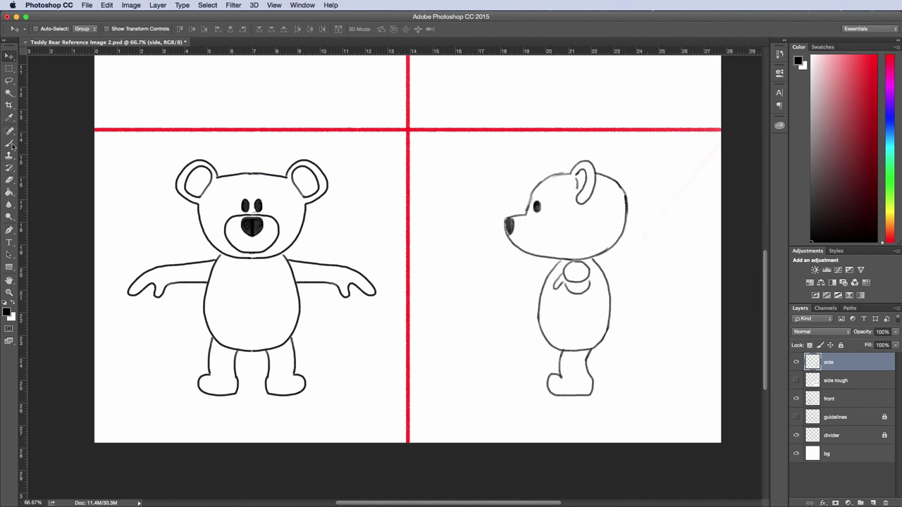
left_click(10, 145)
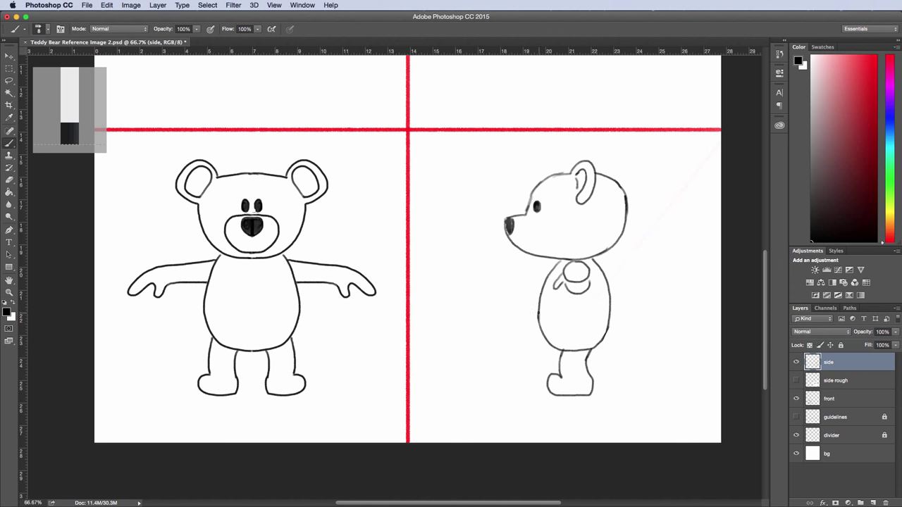
left_click_drag(488, 319, 440, 331)
Step: Select the lower-right quadrant and copy the side-view bear with its horizontal line onto a new layer
left_click(9, 69)
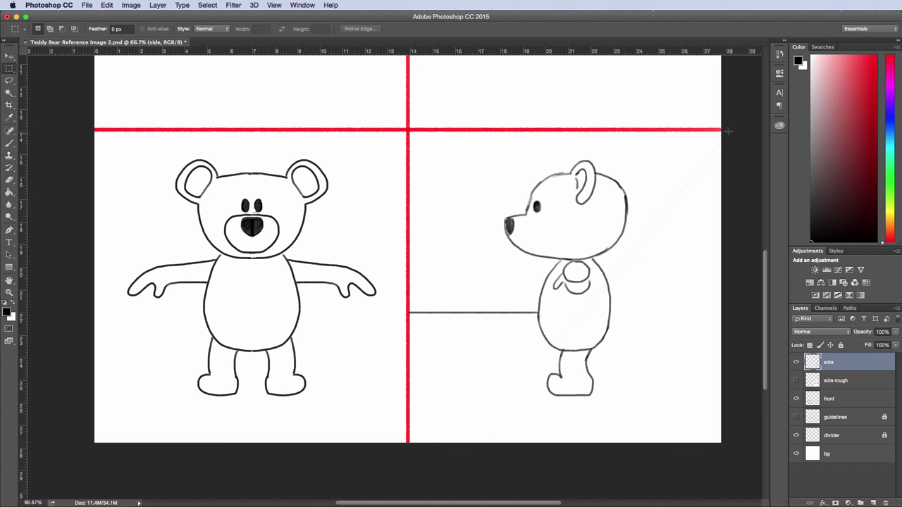
left_click_drag(724, 130, 409, 486)
key("super+c")
key("super+v")
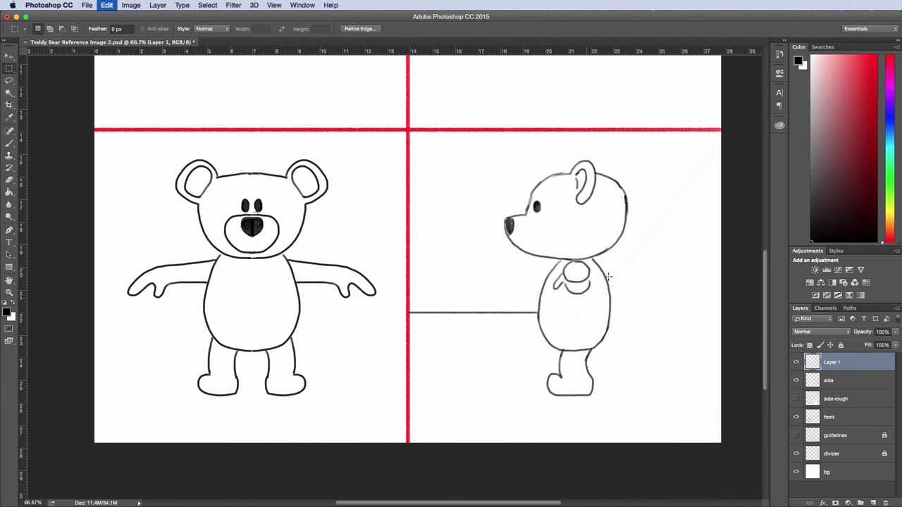
Step: Move the copied side-view bear into the upper-right quadrant, clear of the horizontal red divider
left_click_drag(589, 240, 635, 247)
scroll(535, 450, "up", 5)
scroll(535, 451, "right", 5)
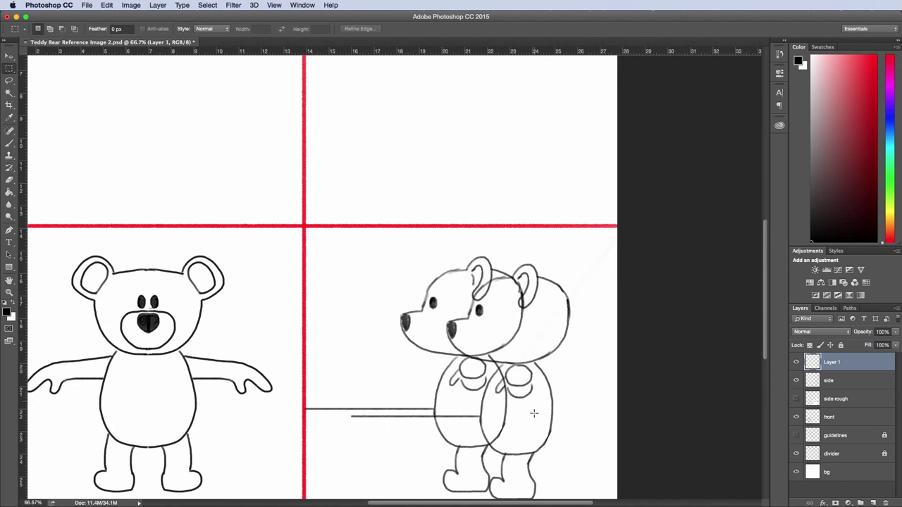
key("v")
left_click_drag(534, 415, 500, 140)
scroll(561, 217, "up", 5)
scroll(574, 332, "left", 2)
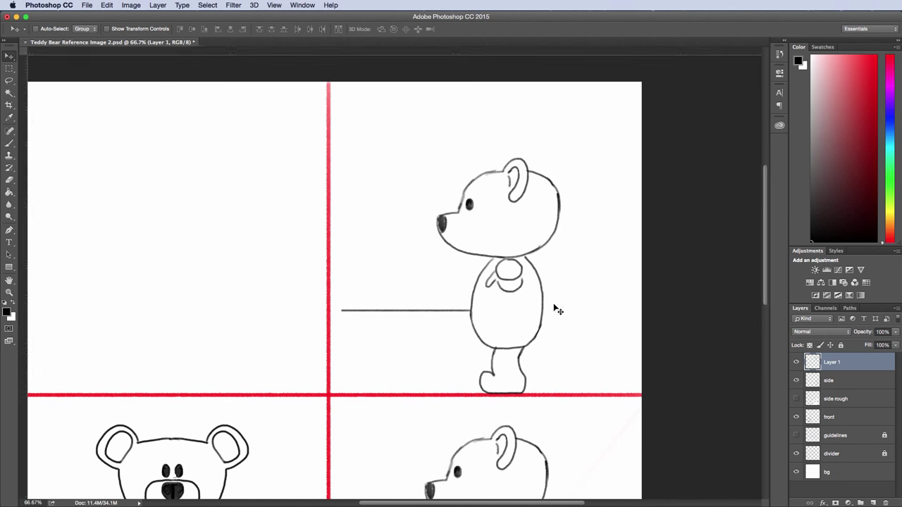
left_click_drag(510, 312, 513, 275)
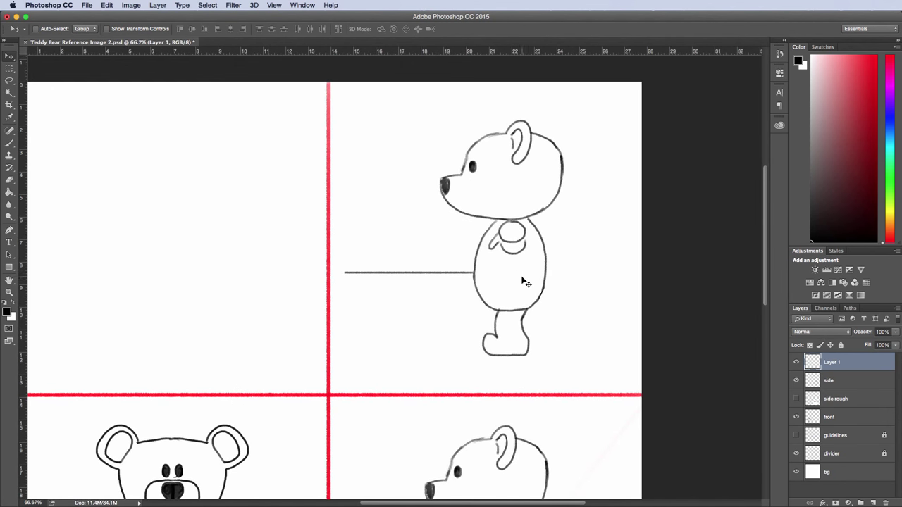
Step: Rotate the copied bear by -90 degrees and place it so its line ends on the horizontal red divider
key("super")
key("super+t")
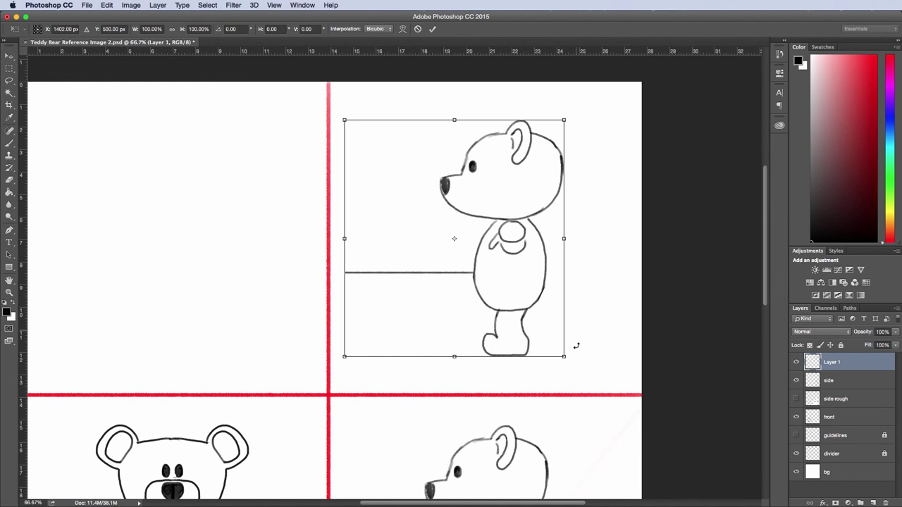
left_click_drag(567, 362, 582, 121)
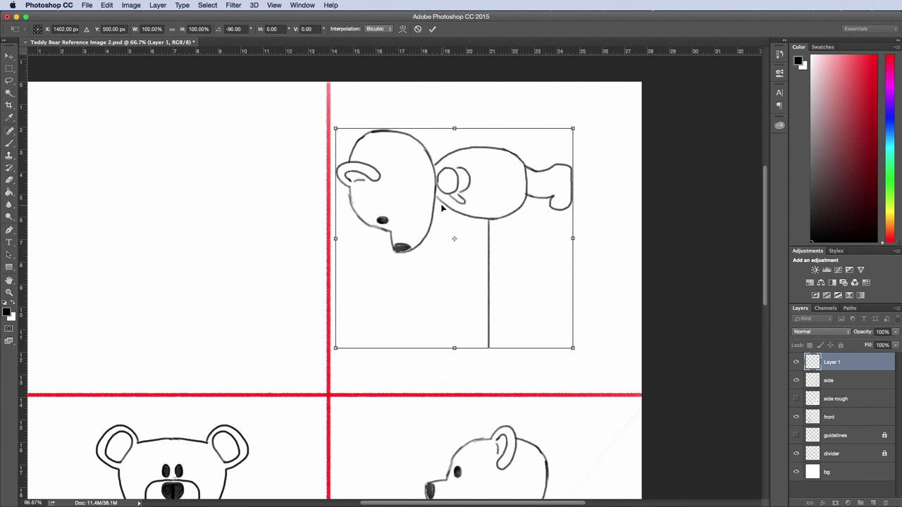
left_click_drag(450, 194, 469, 227)
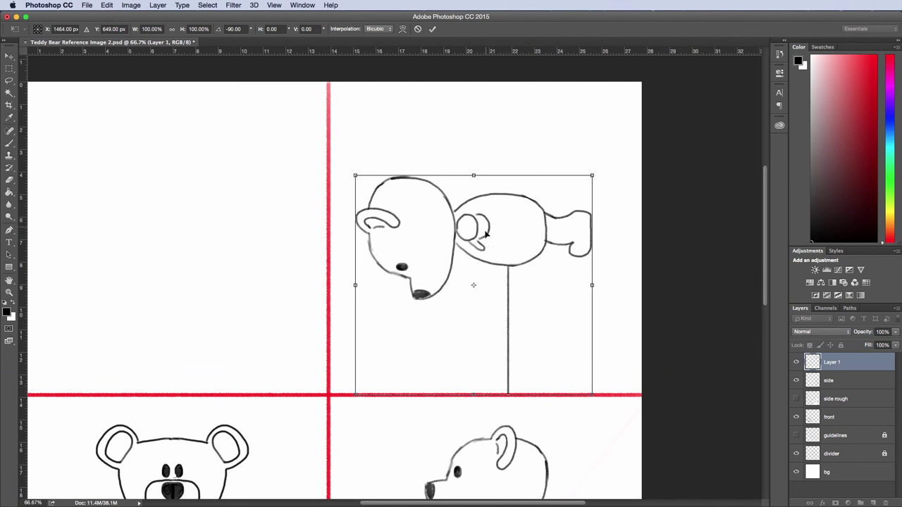
key("Return")
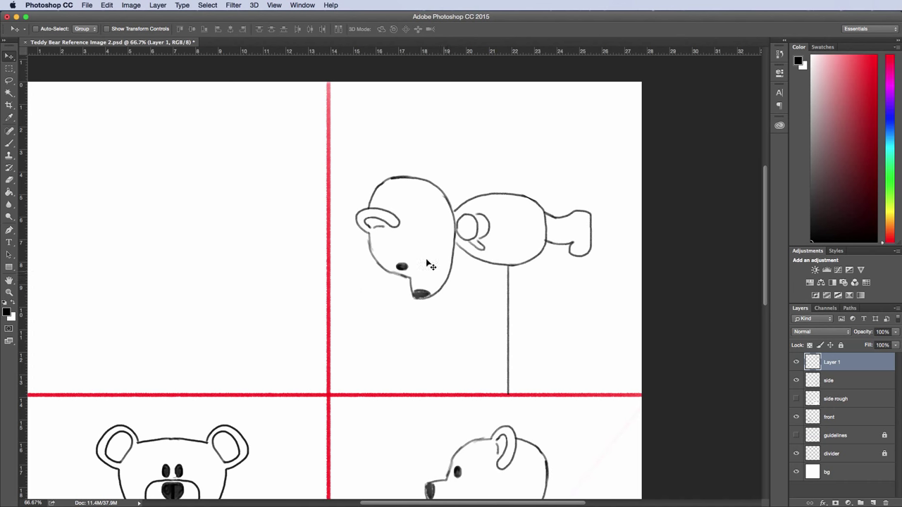
scroll(366, 356, "down", 3)
scroll(367, 357, "left", 4)
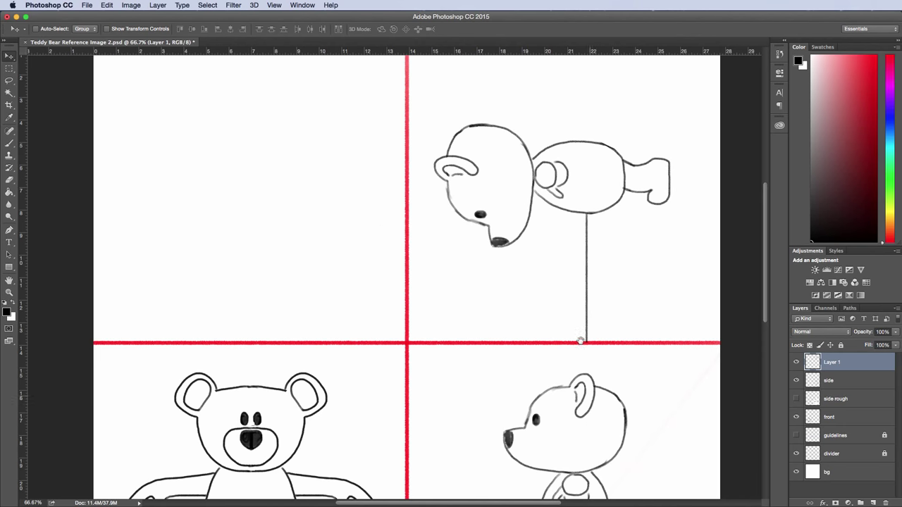
scroll(586, 392, "down", 5)
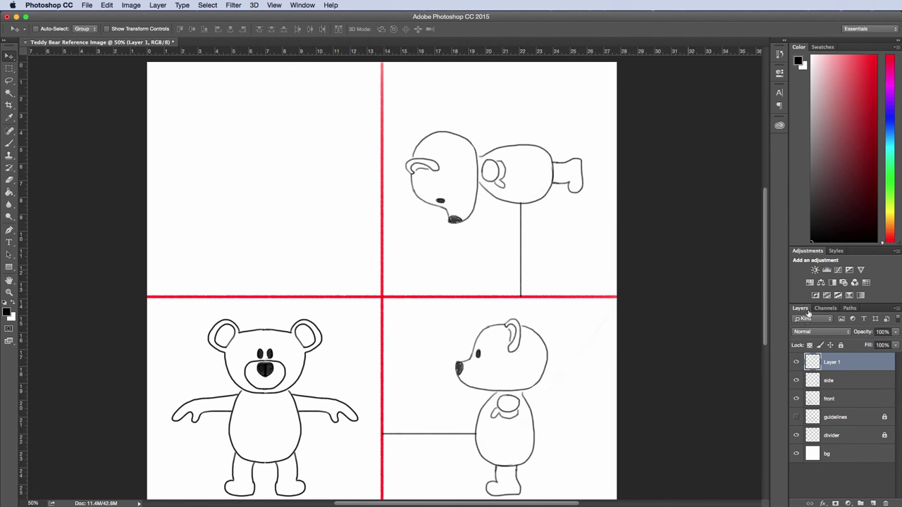
Step: Hide the guidelines layer and add a new layer named guidelines 2 directly above it
left_click(845, 421)
left_click(795, 417)
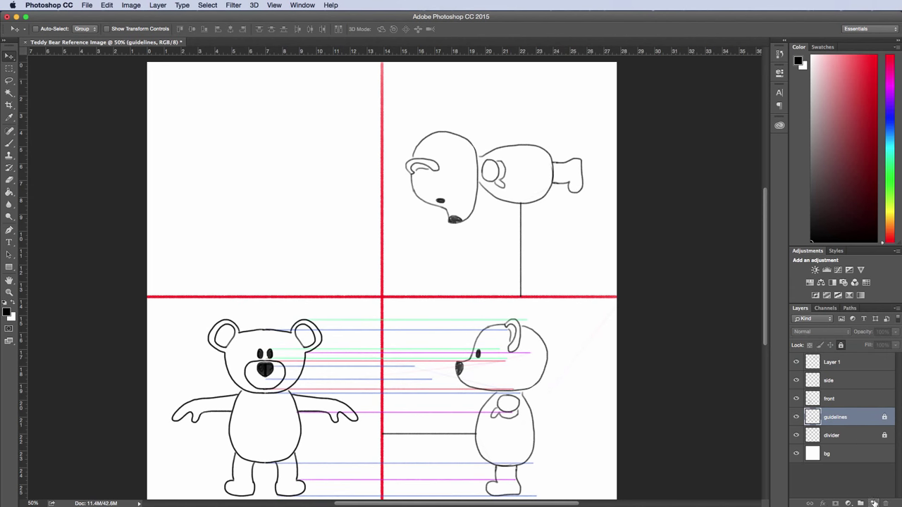
left_click(873, 502)
left_click(796, 436)
double_click(832, 417)
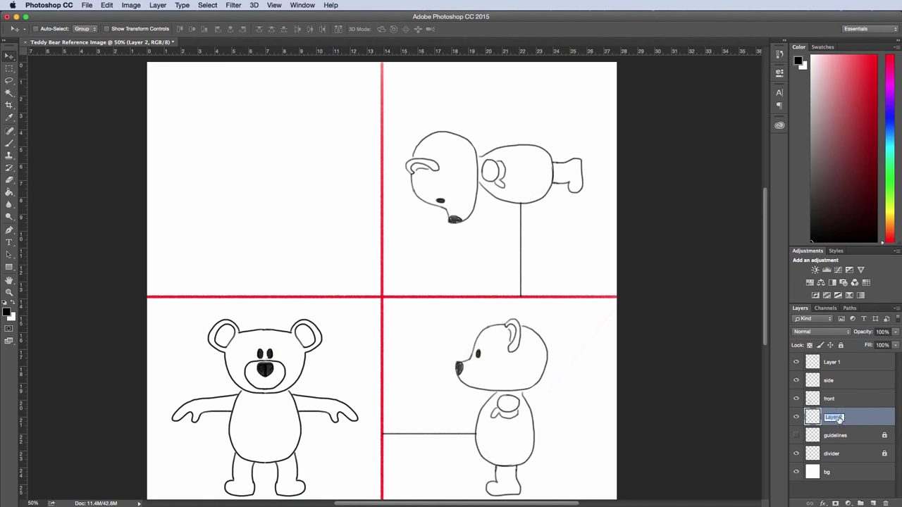
type("guidelines")
key("Return")
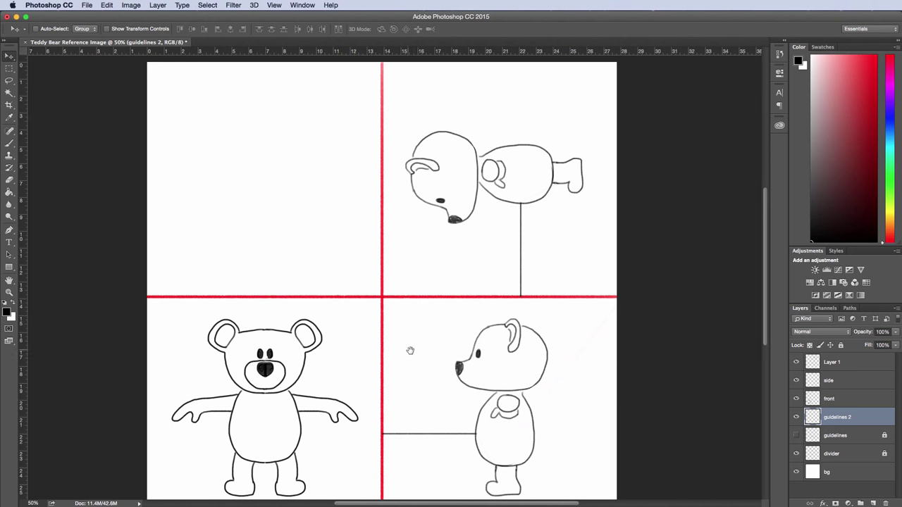
Step: Set the brush colour to blue 40a6f5 and draw vertical guidelines from both sides of the front-view head up through the upper-left quadrant
scroll(412, 348, "down", 2)
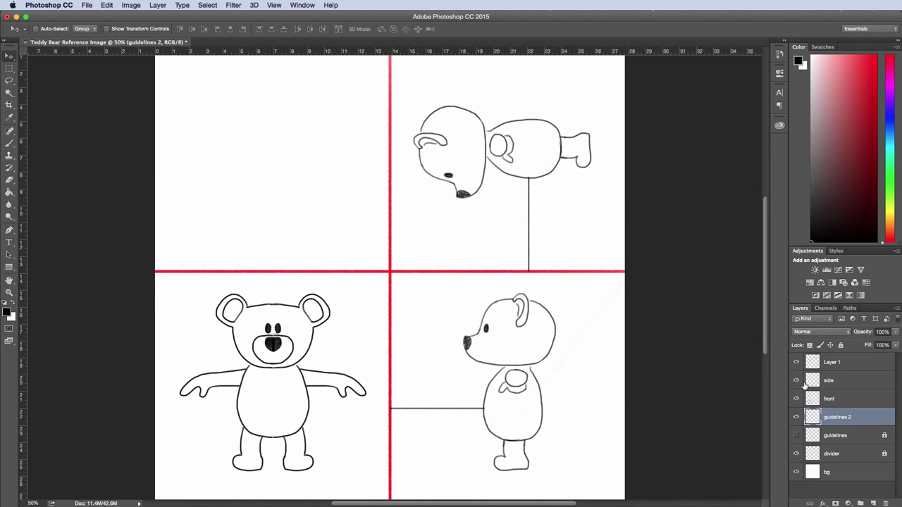
key("b")
left_click(7, 313)
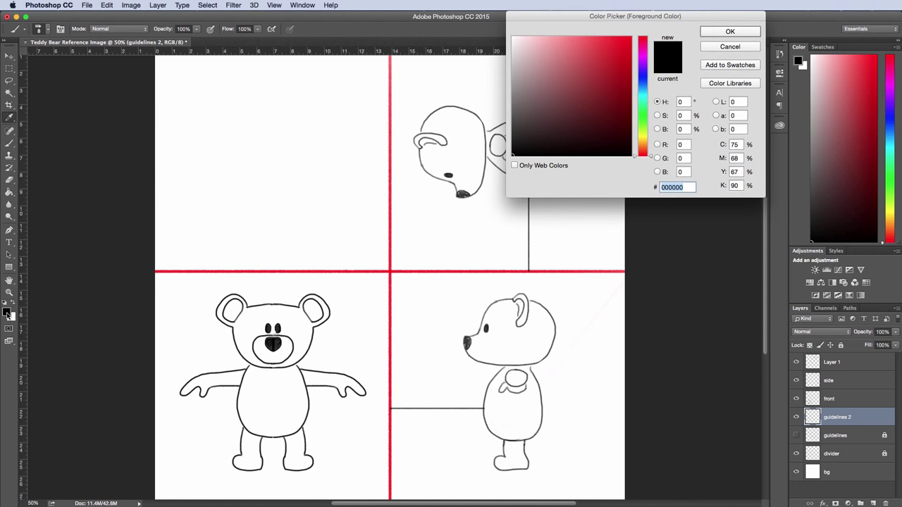
left_click_drag(589, 67, 598, 39)
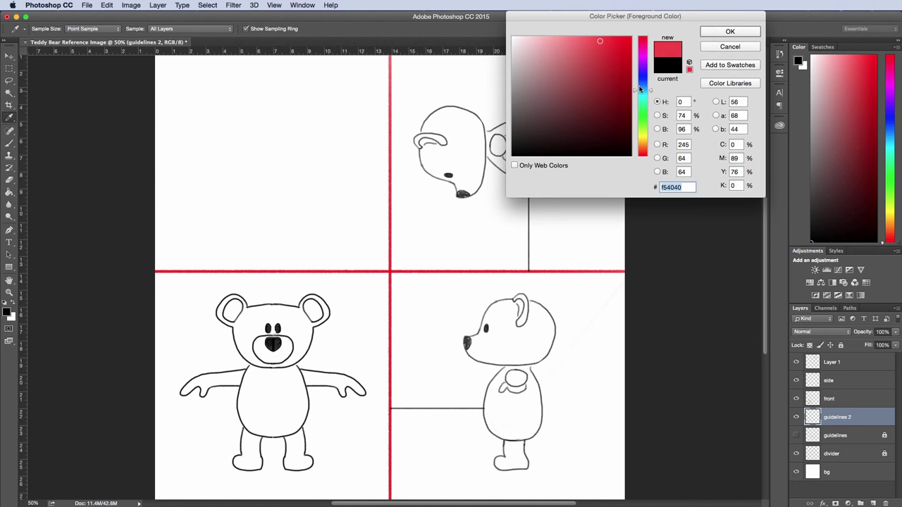
left_click_drag(648, 73, 647, 89)
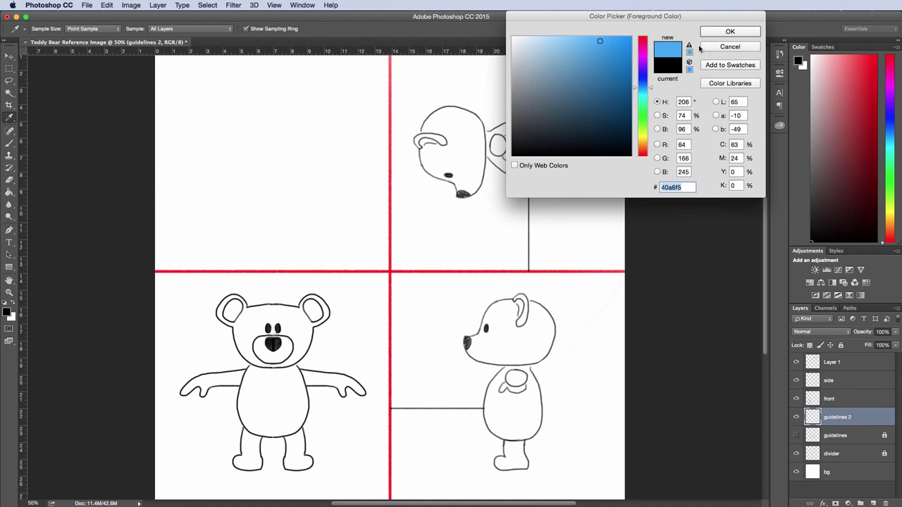
left_click(723, 30)
key("b")
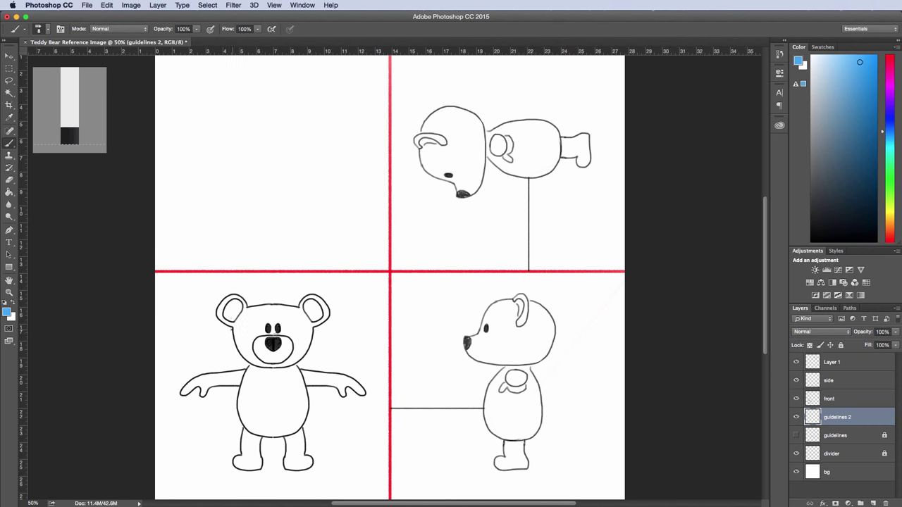
left_click_drag(234, 321, 234, 46)
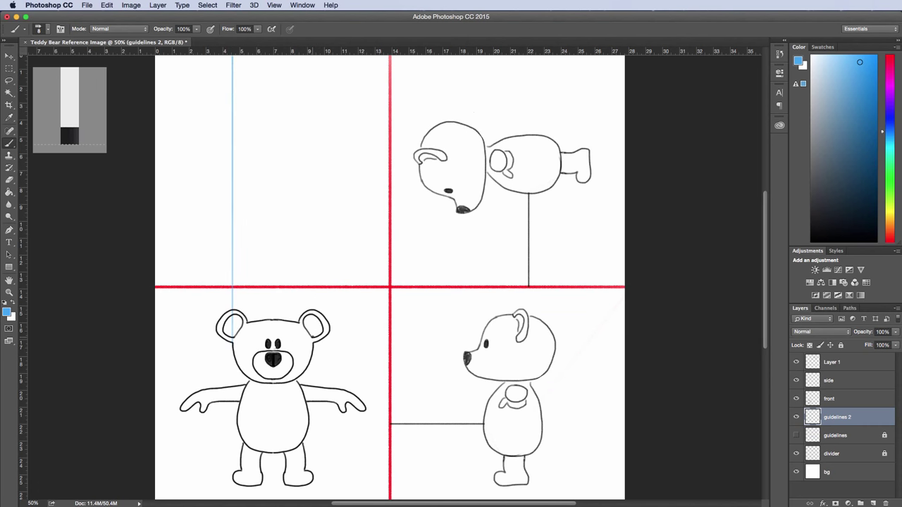
left_click_drag(314, 344, 314, 73)
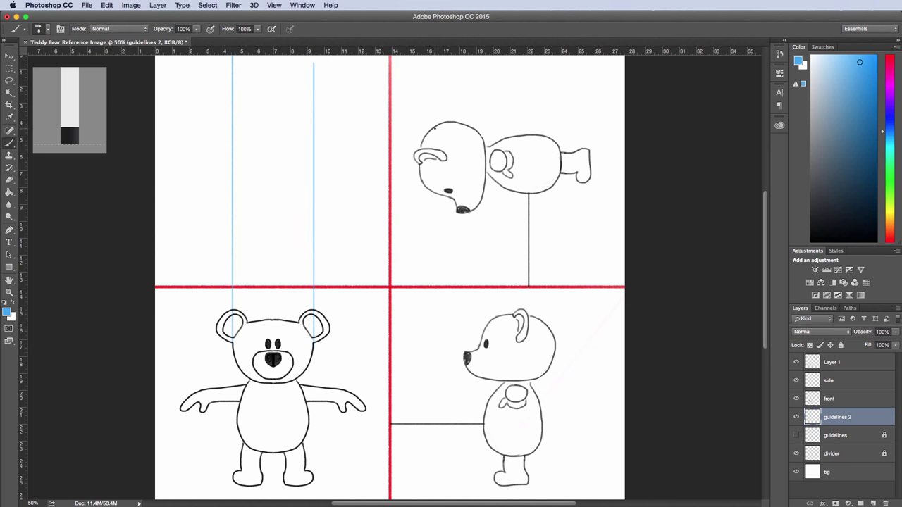
Step: Draw horizontal blue guidelines from the rotated bear's back of head, nose tip and snout base into the upper-left quadrant
left_click_drag(450, 122, 181, 122)
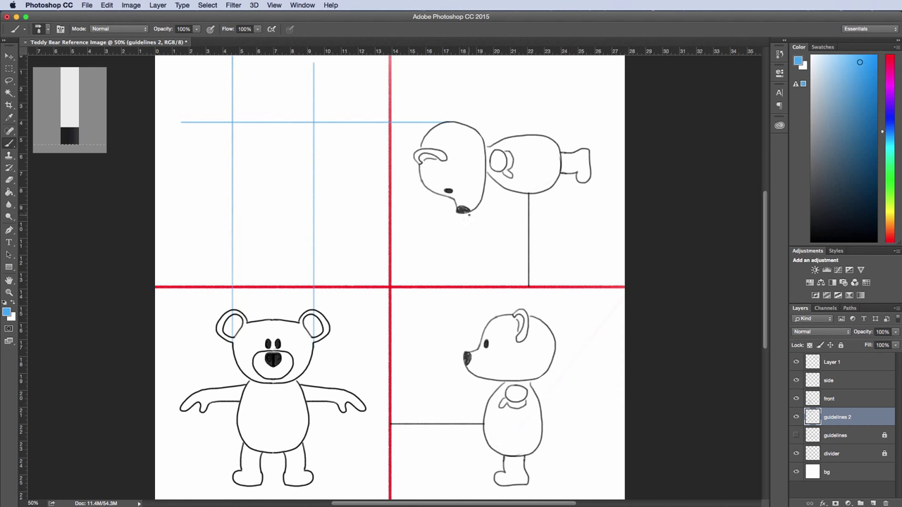
left_click_drag(464, 213, 198, 213)
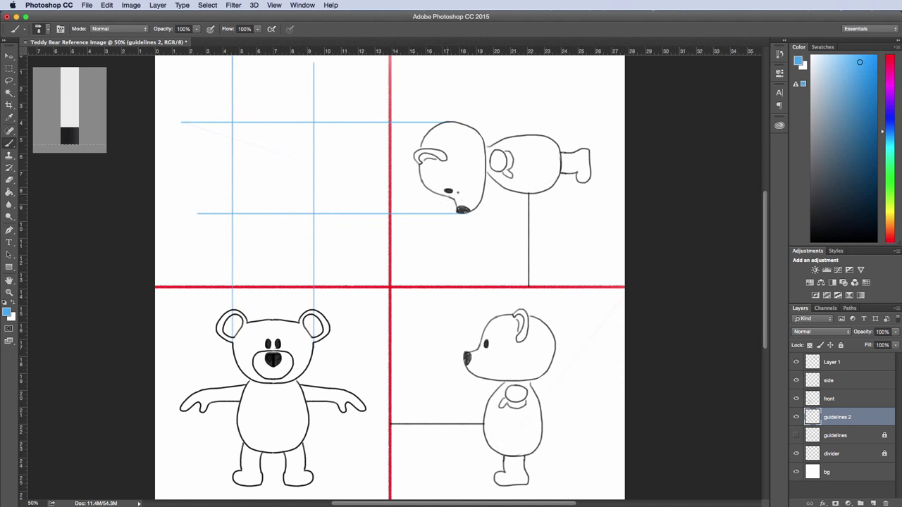
left_click_drag(482, 196, 156, 196)
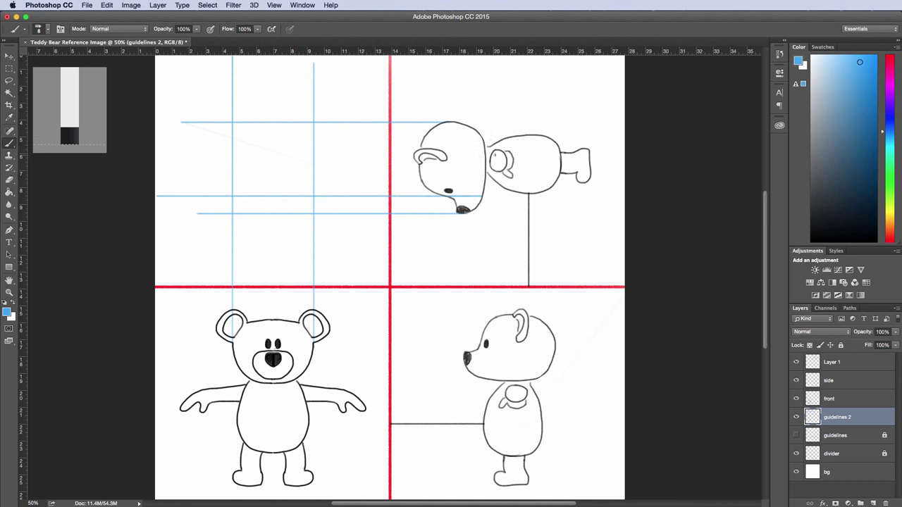
Step: In red f54040, draw horizontal guidelines from the rotated bear's arm edges and vertical ones from both front-view hand tips into the upper-left quadrant
left_click(7, 312)
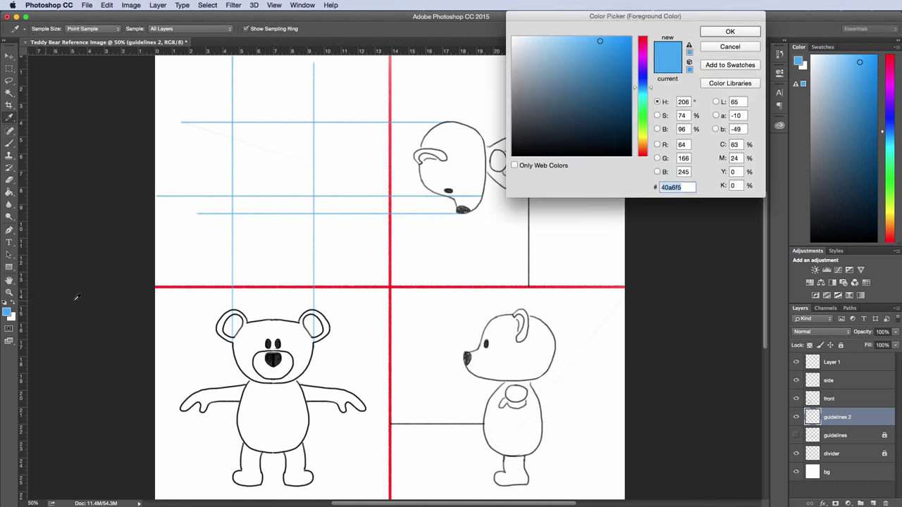
left_click_drag(647, 51, 647, 36)
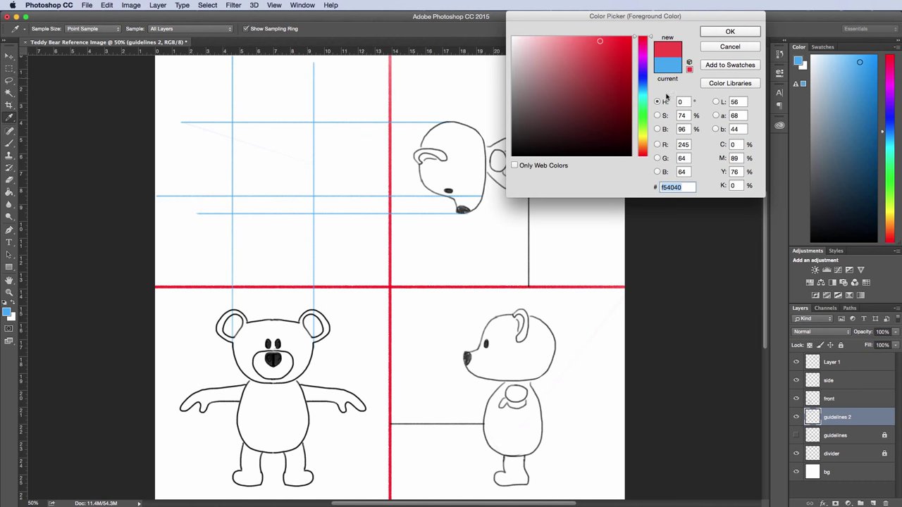
left_click(726, 33)
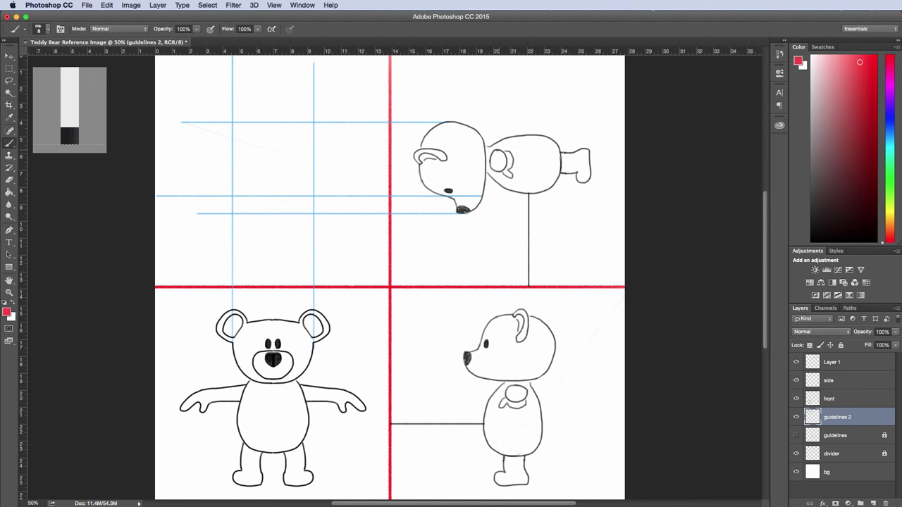
left_click_drag(497, 150, 155, 150)
left_click_drag(504, 173, 158, 172)
left_click_drag(366, 413, 366, 53)
key("super+r")
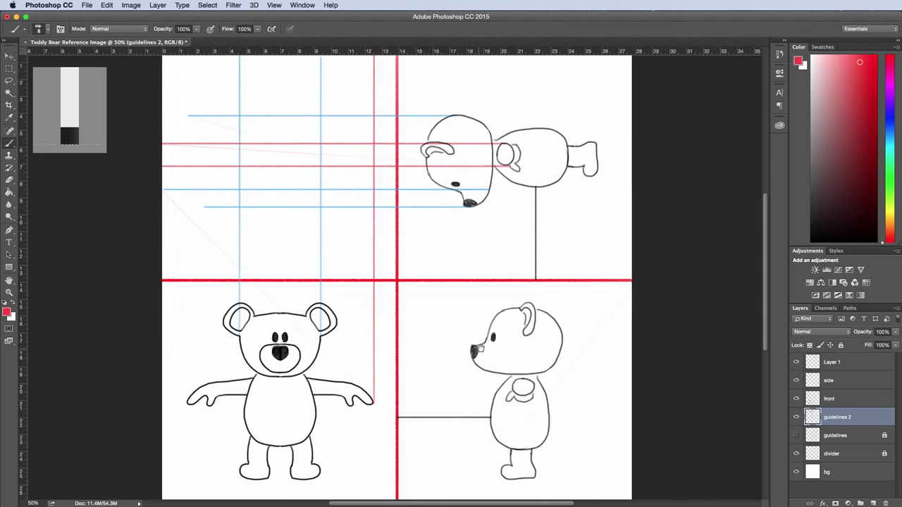
left_click_drag(185, 406, 184, 69)
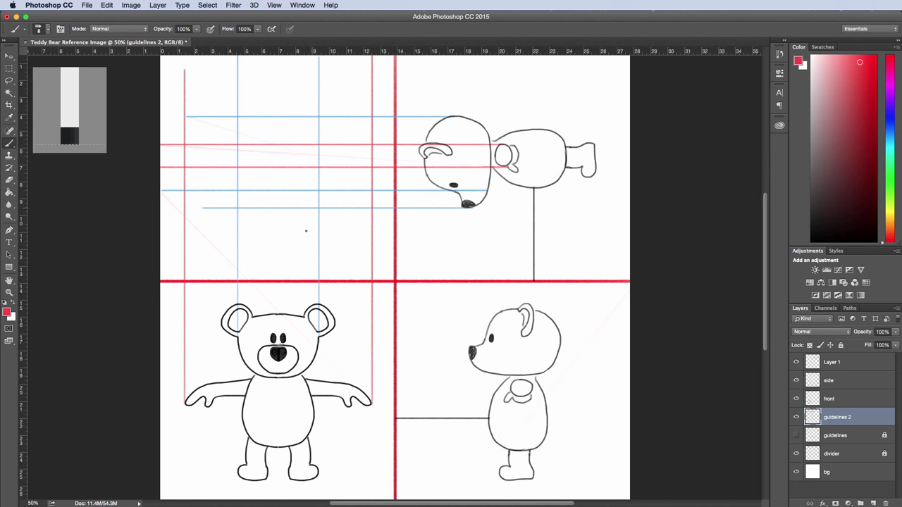
Step: Set the brush colour to green 40f58d and draw vertical guidelines from both front-view wrists up through the upper-left quadrant
left_click(7, 312)
left_click(642, 108)
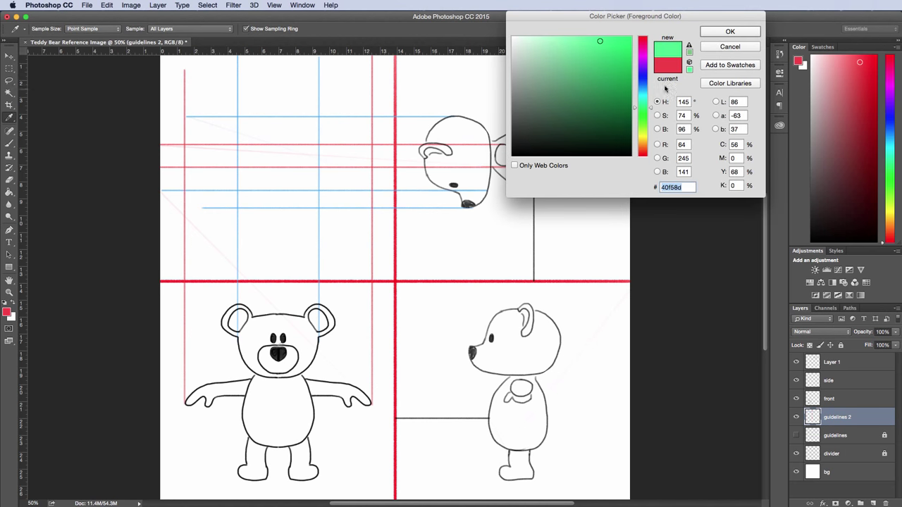
left_click(709, 33)
left_click_drag(214, 400, 215, 72)
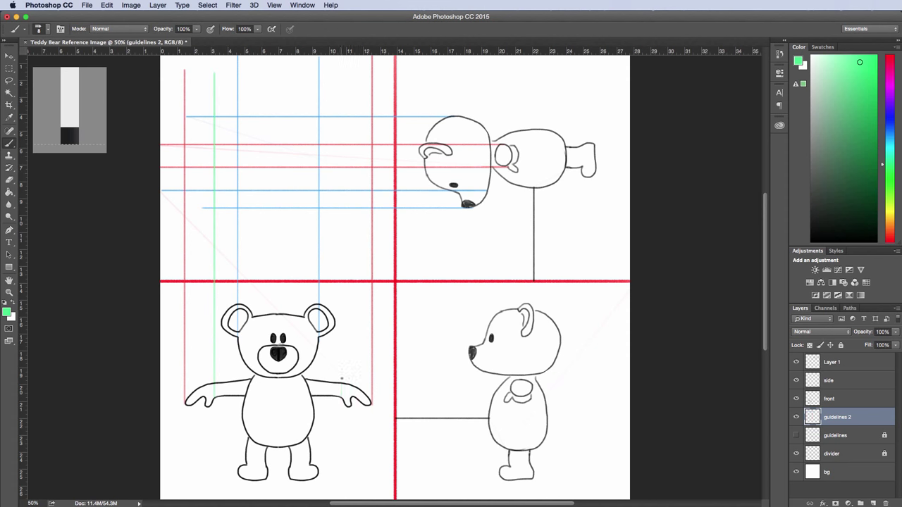
mouse_move(342, 384)
left_mouse_down()
mouse_move(355, 127)
mouse_move(368, 73)
left_mouse_up()
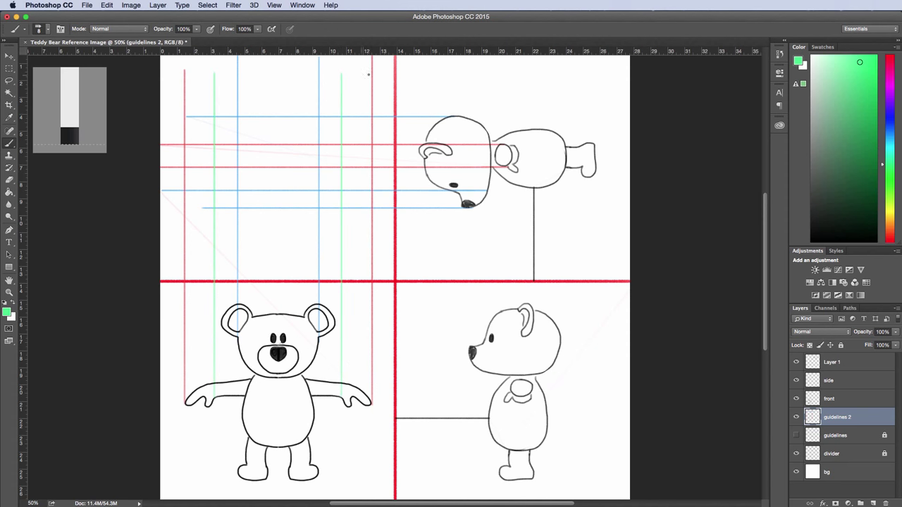
Step: Check what Layer 1 contains by toggling its visibility, and rename it measure
left_click(843, 362)
left_click(796, 362)
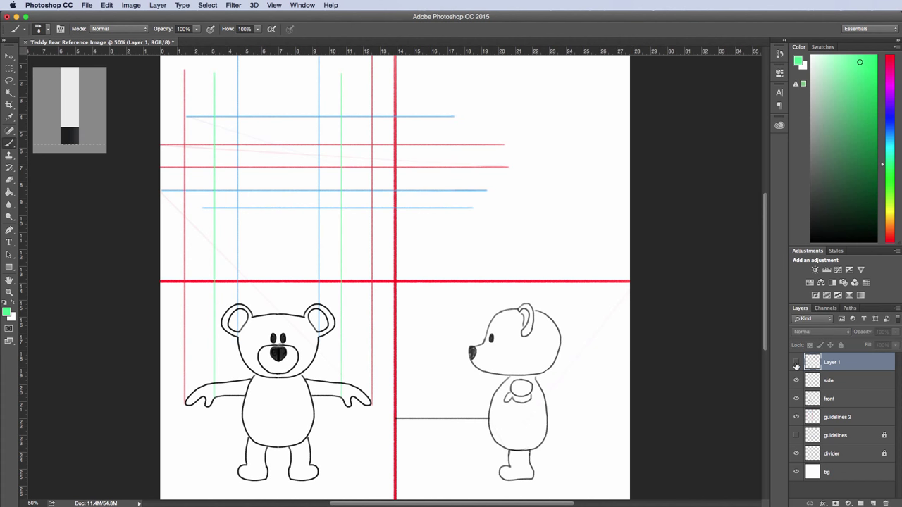
left_click(796, 362)
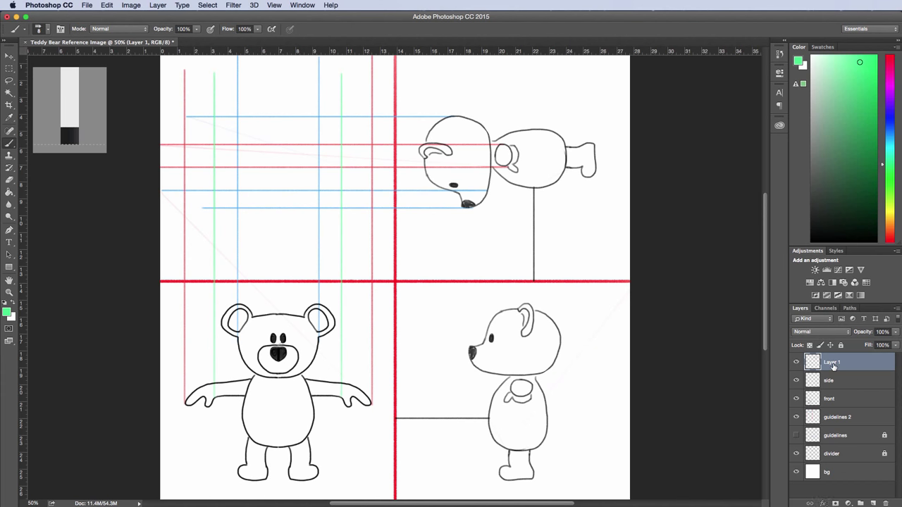
type("measure")
key("Return")
Step: Add a new layer above the measure layer and name it top
left_click(875, 502)
double_click(833, 362)
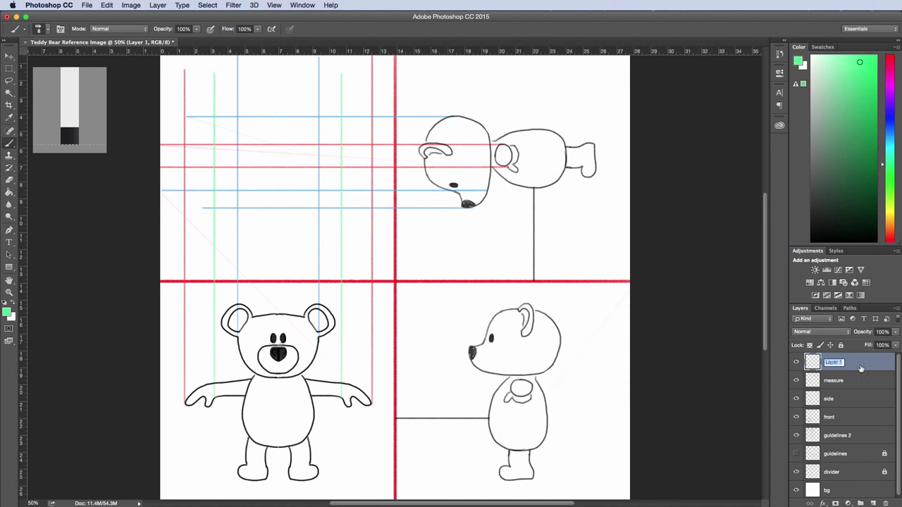
type("fr")
key("Return")
Step: Lock the guidelines 2 layer and make the top layer active
left_click(889, 439)
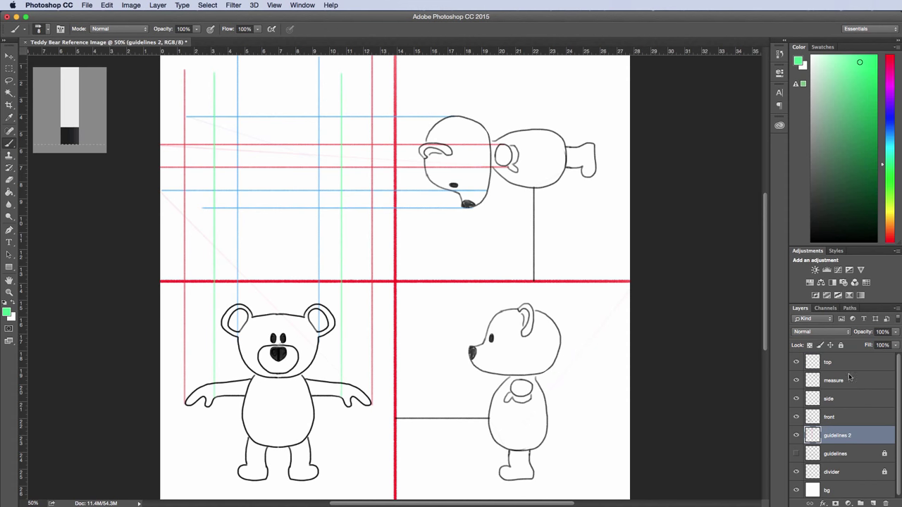
left_click(840, 345)
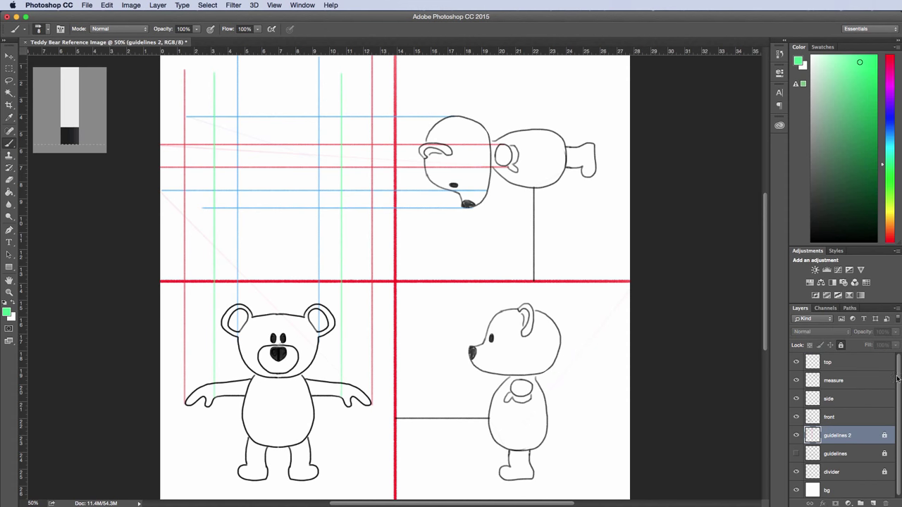
left_click(873, 362)
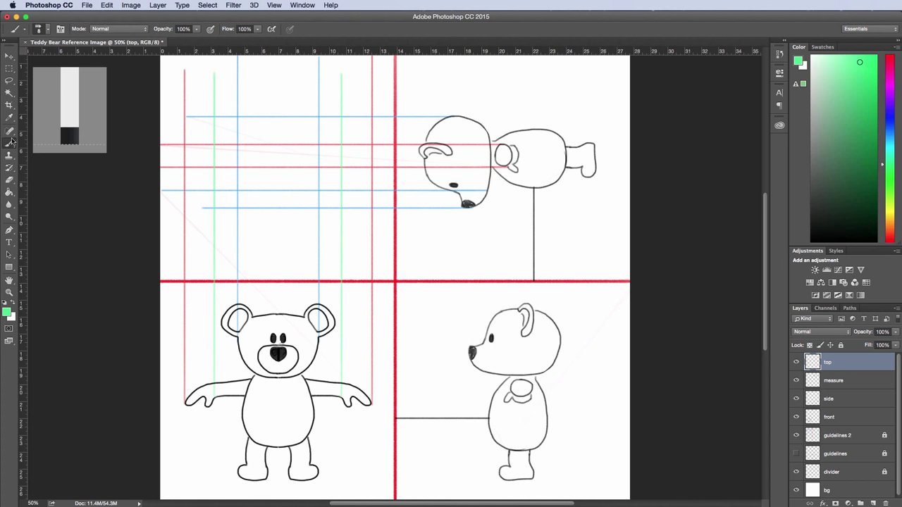
Step: Unlock guidelines 2, draw a black vertical centre line from the front-view nose up through the upper-left quadrant, and relock the layer
left_click(6, 302)
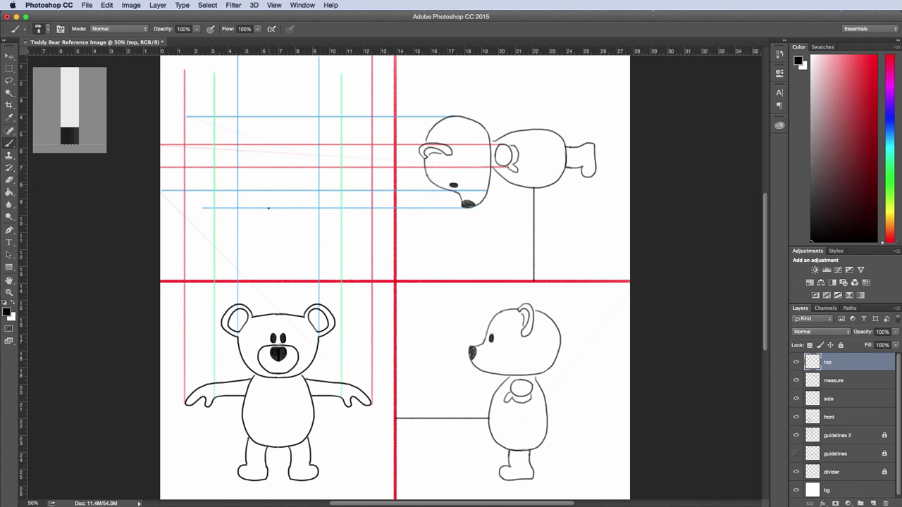
left_click(859, 436)
left_click(884, 435)
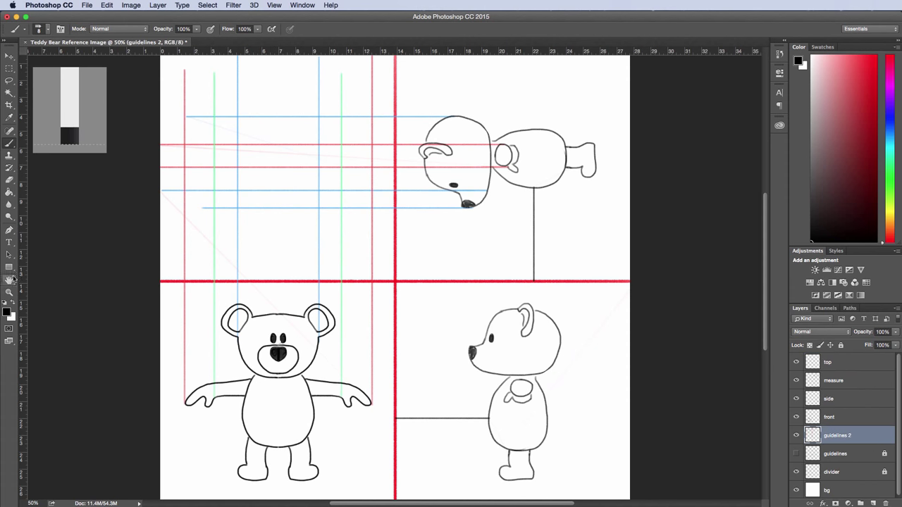
key("super+plus")
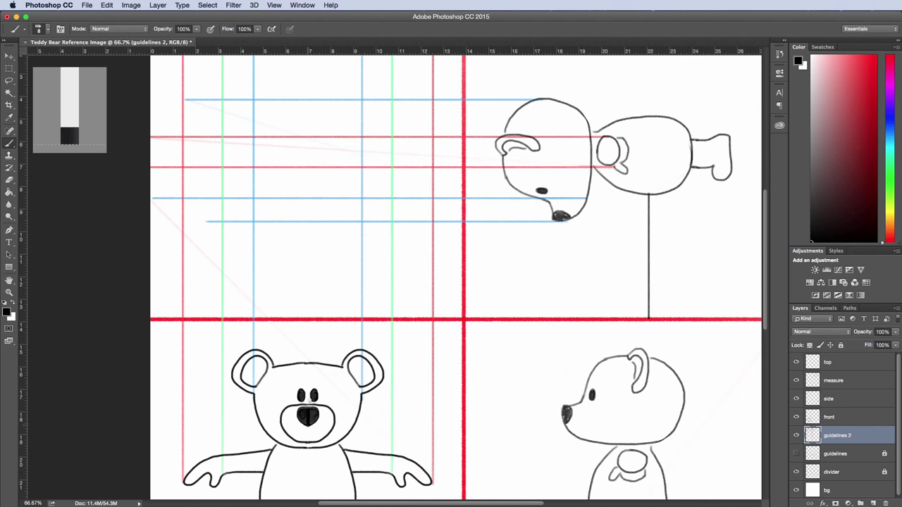
left_click_drag(308, 409, 308, 70)
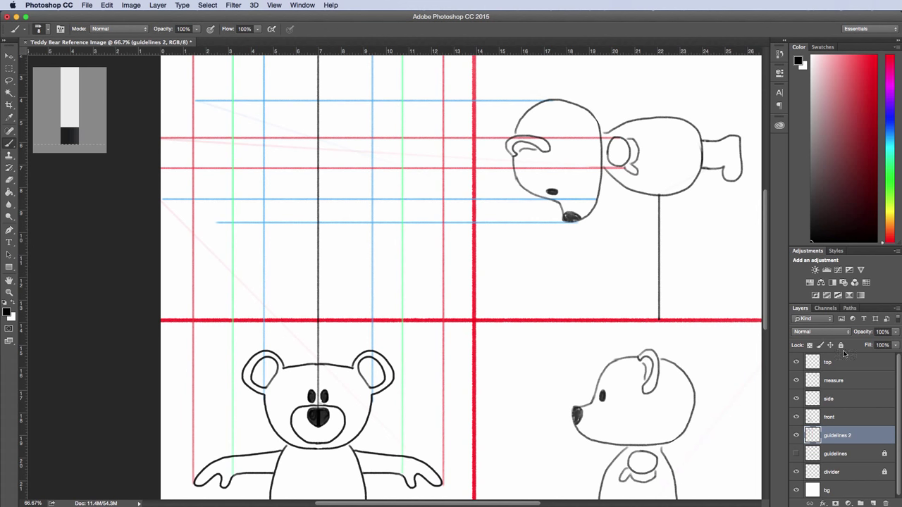
key("super+slash")
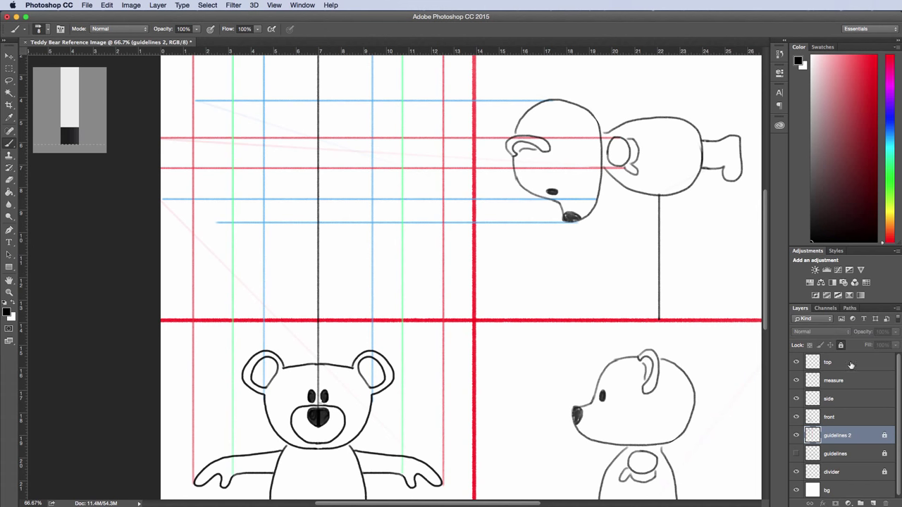
Step: On the top layer, sketch the top-view head as a circle within the blue guidelines, with the snout reaching the nose guideline
left_click(851, 365)
mouse_move(314, 102)
left_mouse_down()
mouse_move(279, 116)
mouse_move(264, 143)
mouse_move(319, 102)
mouse_move(343, 107)
mouse_move(370, 136)
mouse_move(352, 113)
mouse_move(297, 100)
mouse_move(264, 138)
mouse_move(264, 167)
left_mouse_up()
mouse_move(269, 123)
left_mouse_down()
mouse_move(278, 170)
mouse_move(265, 163)
mouse_move(290, 180)
mouse_move(275, 184)
mouse_move(279, 165)
mouse_move(335, 199)
mouse_move(372, 151)
left_mouse_up()
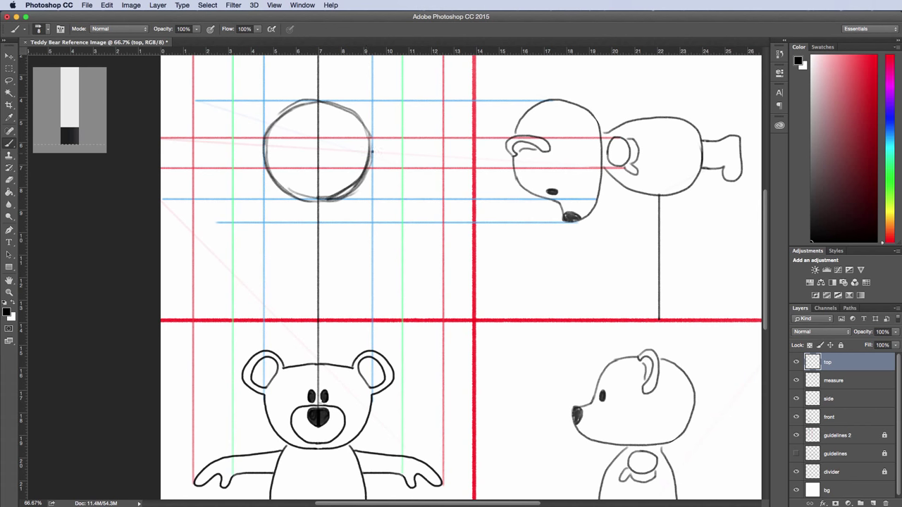
mouse_move(293, 198)
left_mouse_down()
mouse_move(304, 222)
mouse_move(345, 204)
mouse_move(331, 224)
mouse_move(290, 200)
left_mouse_up()
Step: Sketch the top-view arm and hand on the head's left side, between the red guidelines and out to the hand-tip guideline
left_click_drag(261, 139, 235, 141)
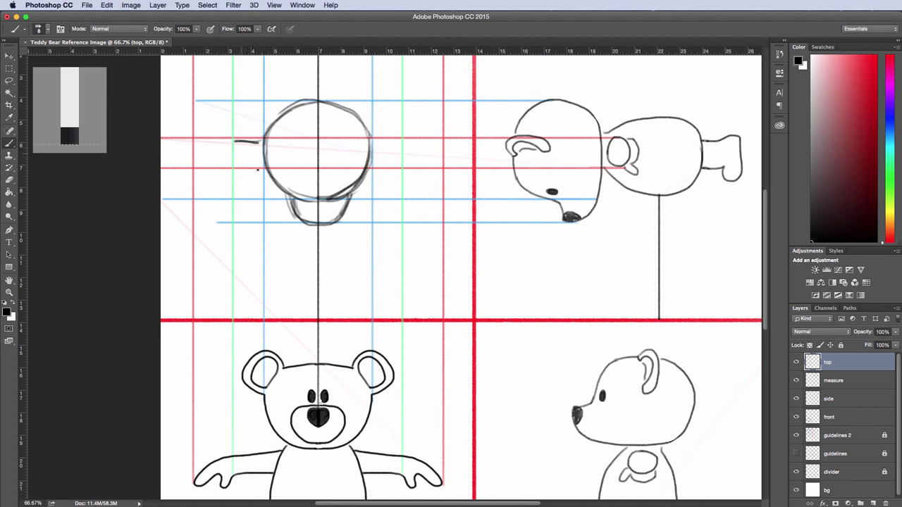
mouse_move(262, 167)
left_mouse_down()
mouse_move(234, 168)
mouse_move(207, 141)
mouse_move(211, 178)
mouse_move(236, 168)
left_mouse_up()
key("e")
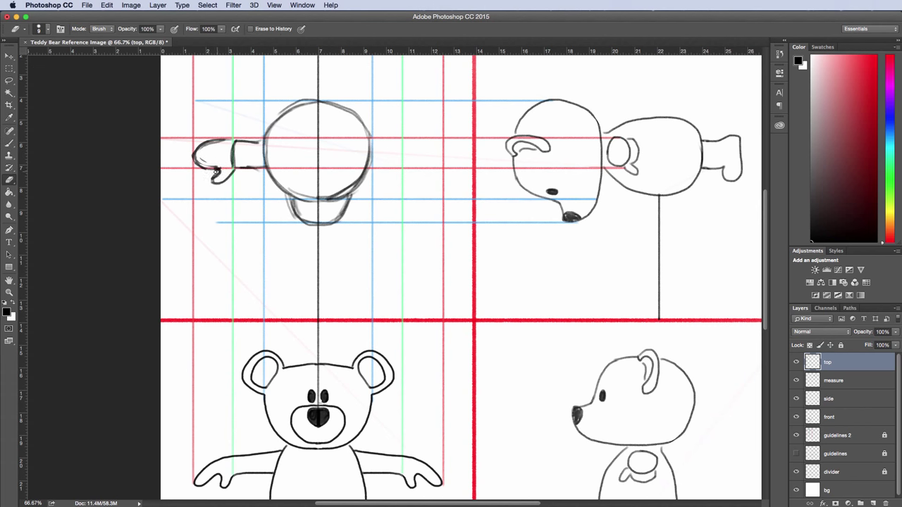
Step: Erase the line across the top-view wrist and place two vertical ruler guides at the edges of the front view's left ear
left_click_drag(236, 148, 226, 157)
key("v")
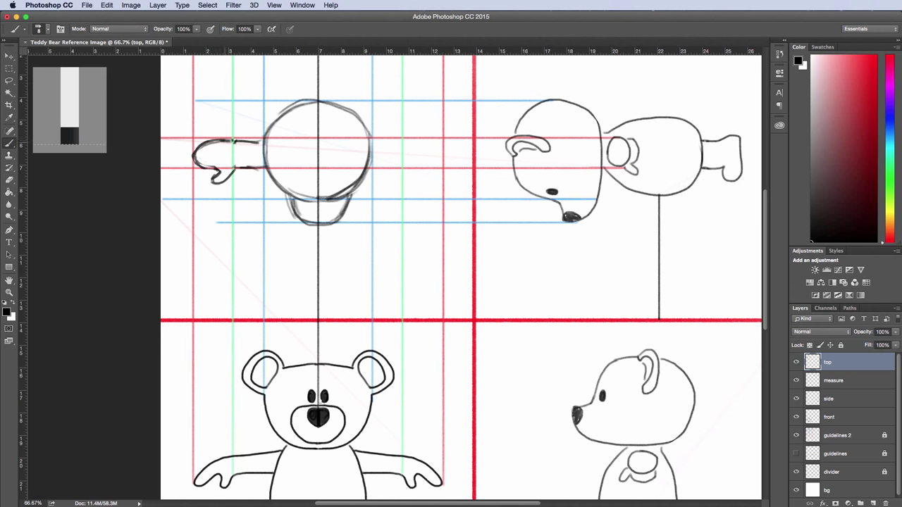
mouse_move(23, 116)
left_mouse_down()
mouse_move(154, 116)
mouse_move(243, 144)
left_mouse_up()
mouse_move(23, 168)
left_mouse_down()
mouse_move(301, 172)
mouse_move(284, 169)
left_mouse_up()
key("b")
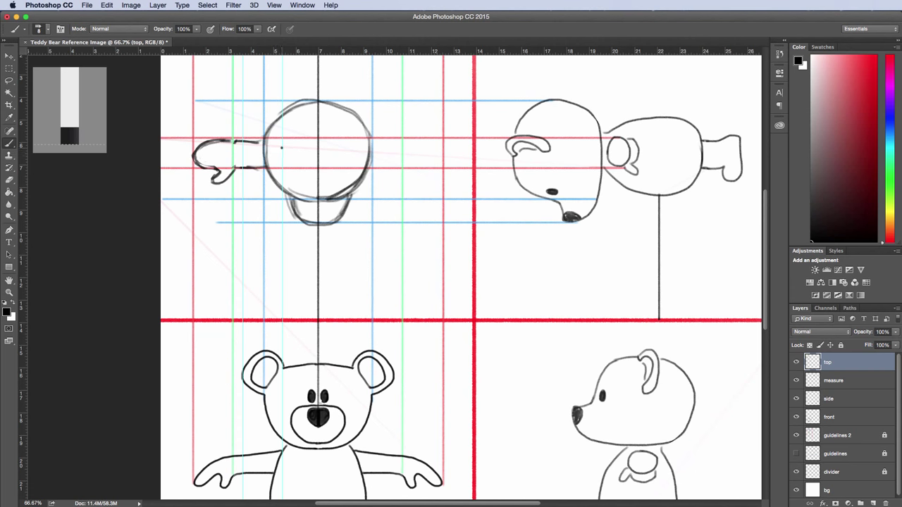
Step: Draw the top-view left ear as a thin rounded shape across the head's edge between the ruler guides, and clear those guides
mouse_move(274, 149)
left_mouse_down()
mouse_move(258, 139)
mouse_move(280, 143)
mouse_move(280, 154)
left_mouse_up()
key("v")
key("b")
key("super+equal")
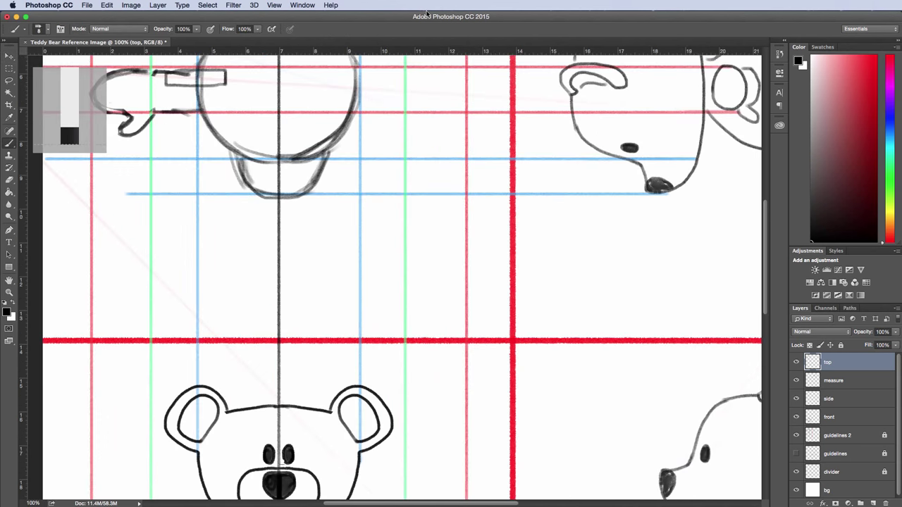
scroll(320, 270, "up", 3)
mouse_move(188, 172)
left_mouse_down()
mouse_move(179, 176)
mouse_move(237, 181)
mouse_move(182, 167)
mouse_move(223, 167)
mouse_move(109, 176)
left_mouse_up()
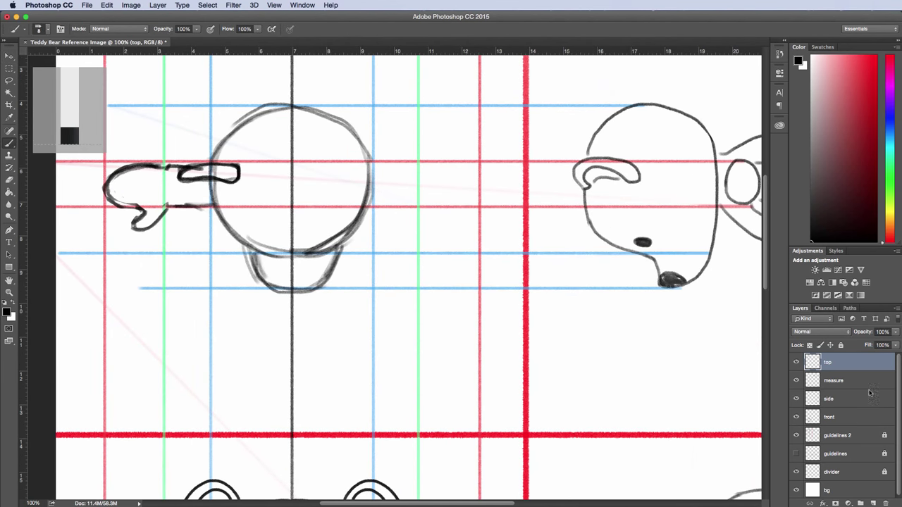
Step: Fade the top layer to 33% opacity and trace the left half of the top view in clean black lines on a new layer
left_click(894, 332)
left_click_drag(889, 344, 867, 345)
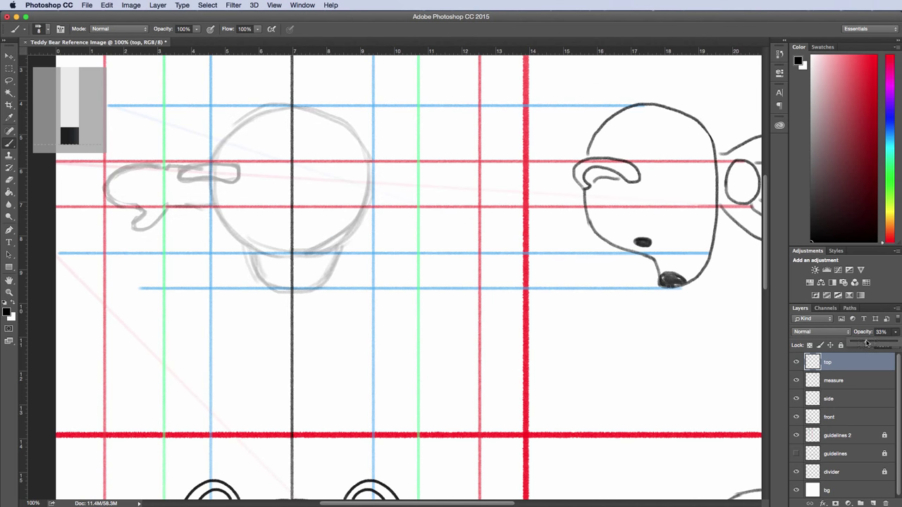
key("ctrl+shift+alt+n")
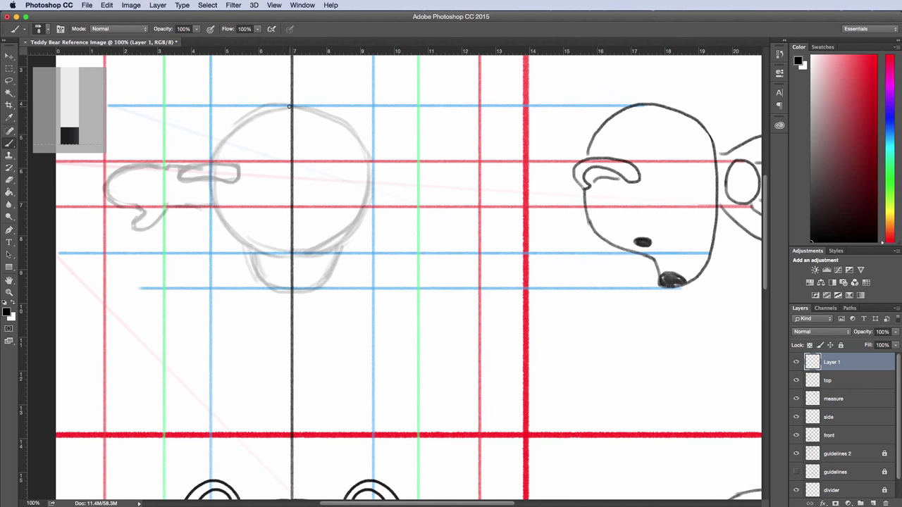
mouse_move(292, 106)
left_mouse_down()
mouse_move(177, 177)
mouse_move(239, 170)
mouse_move(159, 167)
mouse_move(104, 183)
mouse_move(134, 224)
mouse_move(213, 205)
left_mouse_up()
mouse_move(211, 183)
left_mouse_down()
mouse_move(245, 245)
mouse_move(291, 256)
mouse_move(292, 291)
left_mouse_up()
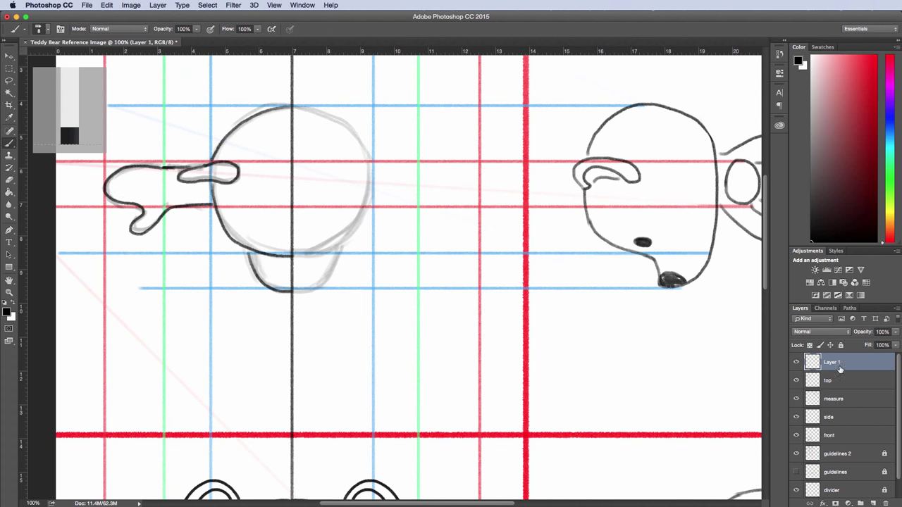
Step: Delete the faded rough top layer and rename the clean line layer to top
left_click(835, 385)
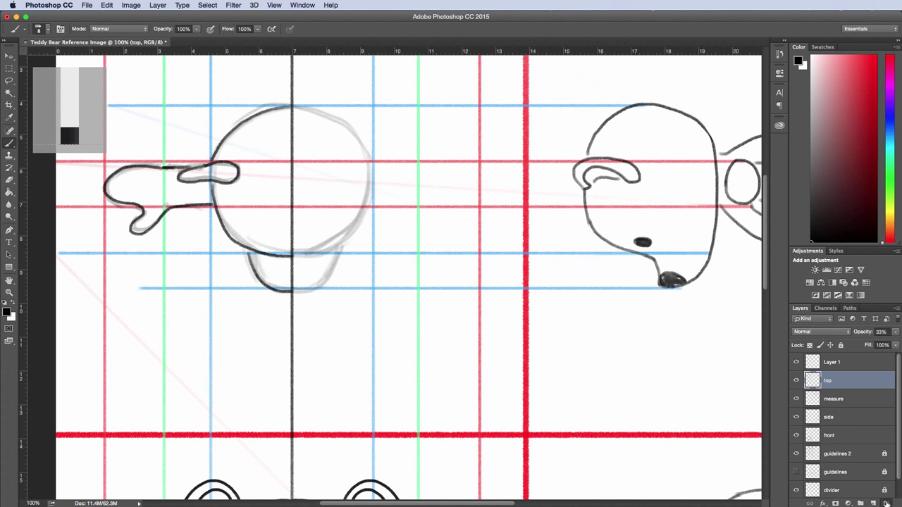
left_click(887, 503)
double_click(834, 362)
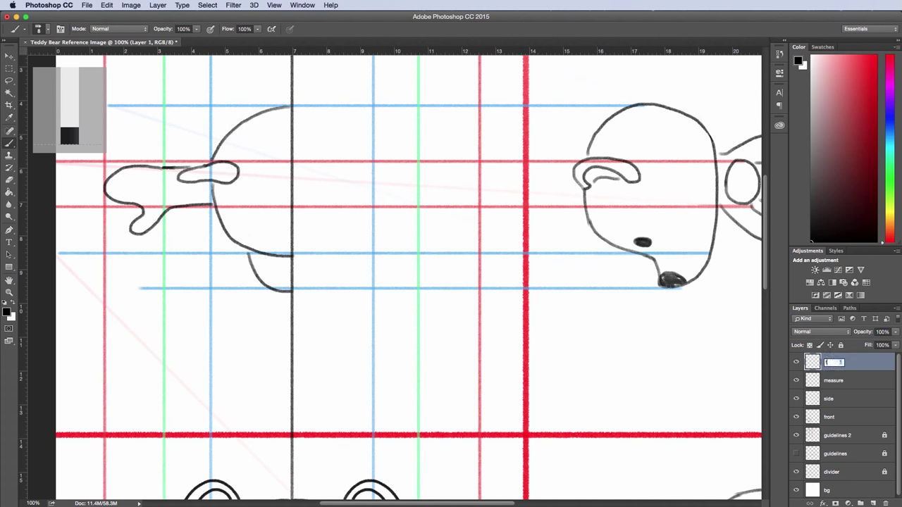
type("top")
key("Return")
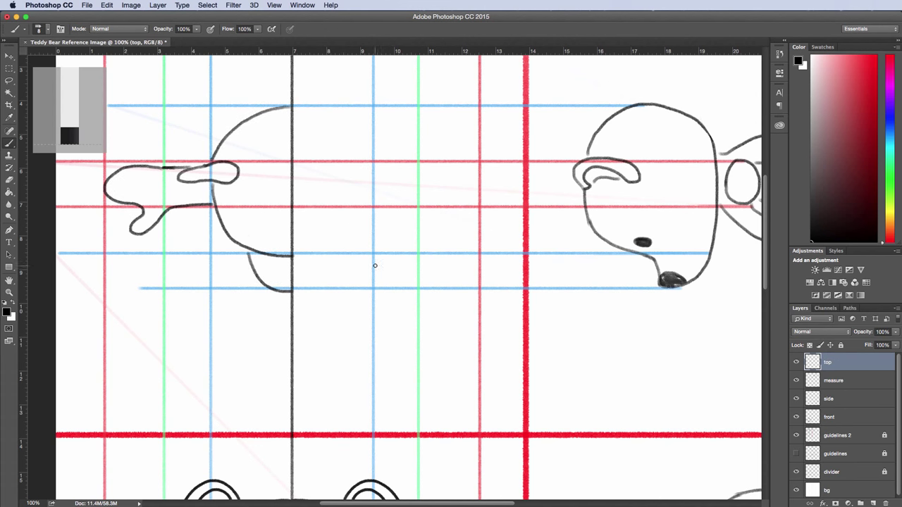
Step: Copy the left half of the top view, paste it onto a new layer and flip the copy horizontally
left_click(9, 69)
mouse_move(319, 85)
left_mouse_down()
mouse_move(193, 279)
mouse_move(95, 337)
left_mouse_up()
key("super+c")
key("super+v")
left_click(106, 5)
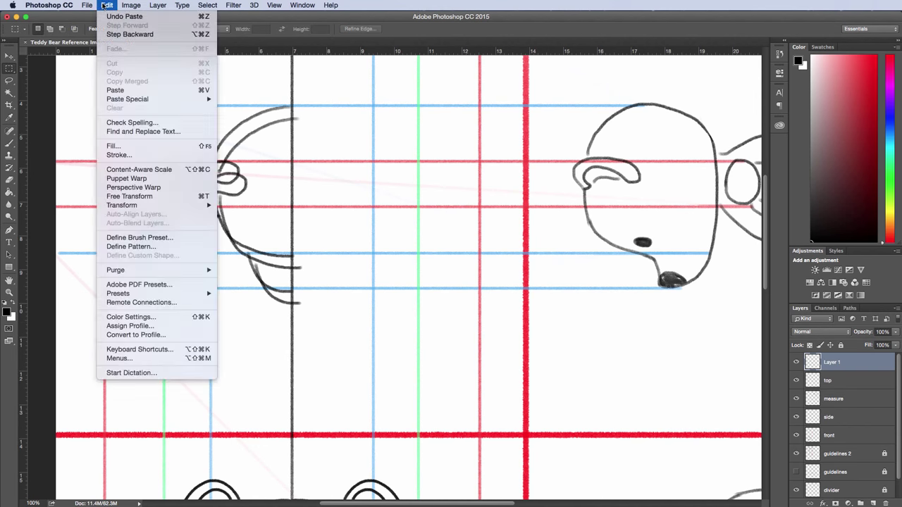
mouse_move(169, 205)
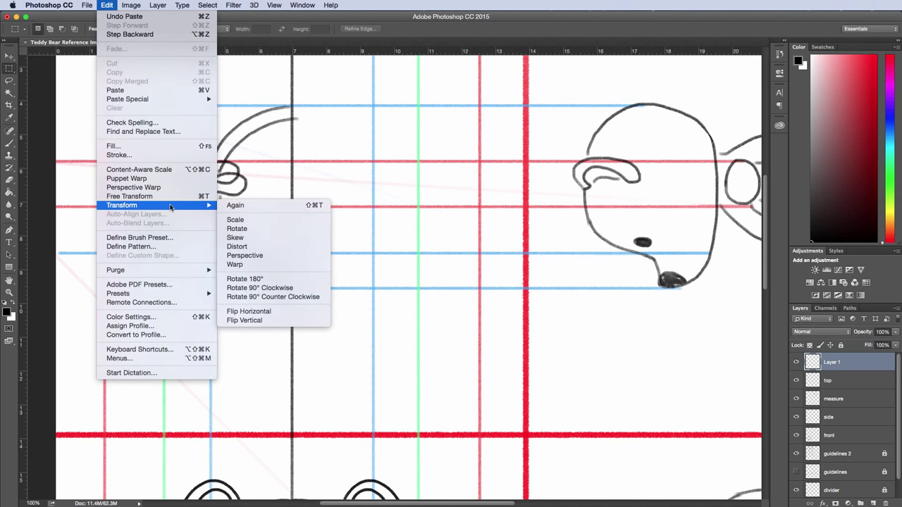
left_click(288, 313)
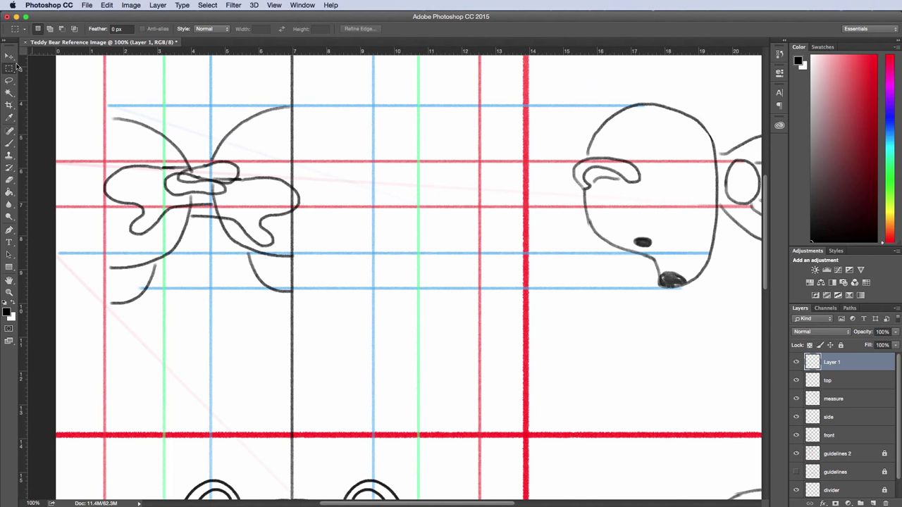
Step: Move the flipped half to the right side and nudge it so the head and snout join at the centre line
left_click(10, 56)
left_click_drag(166, 204, 346, 197)
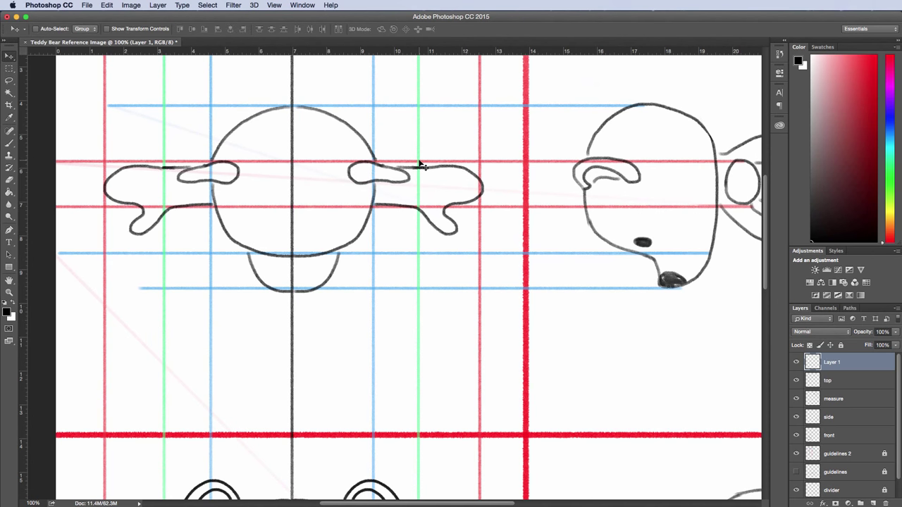
key("Left")
key("Left")
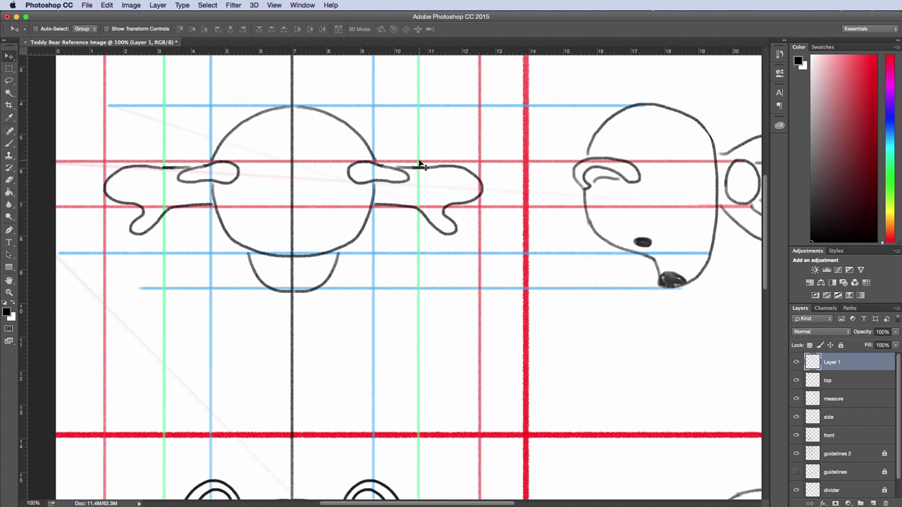
key("Left")
key("Left")
key("Left")
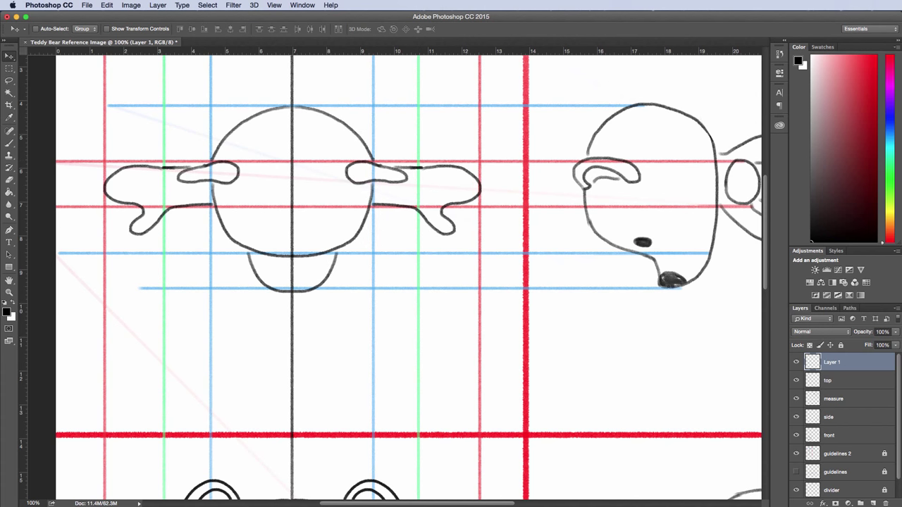
Step: Hide the guidelines 2 and measure layers and erase the rotated side-view copy from the side layer
left_click_drag(899, 382, 899, 397)
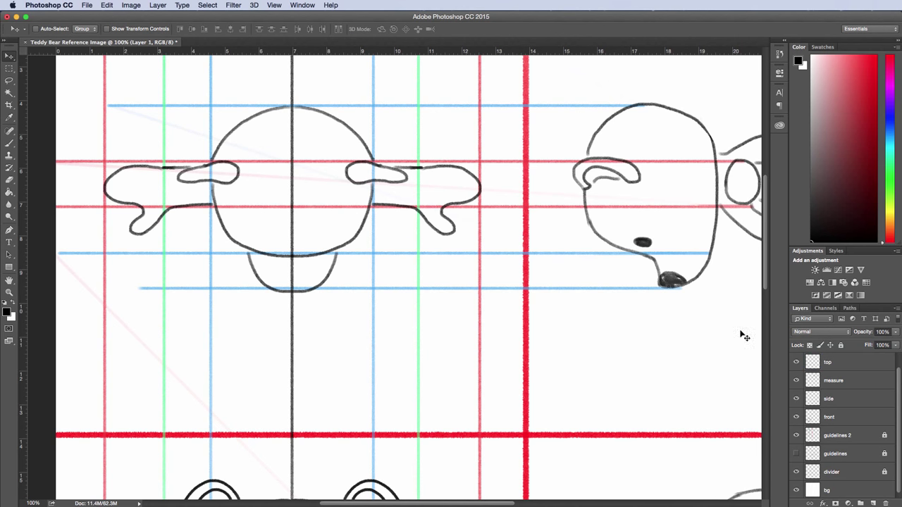
key("super+minus")
key("super+minus")
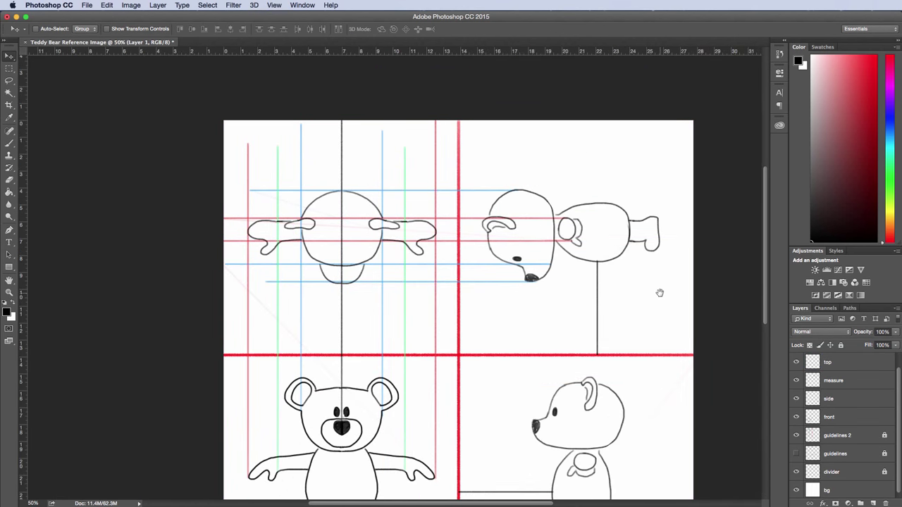
left_click_drag(545, 368, 505, 299)
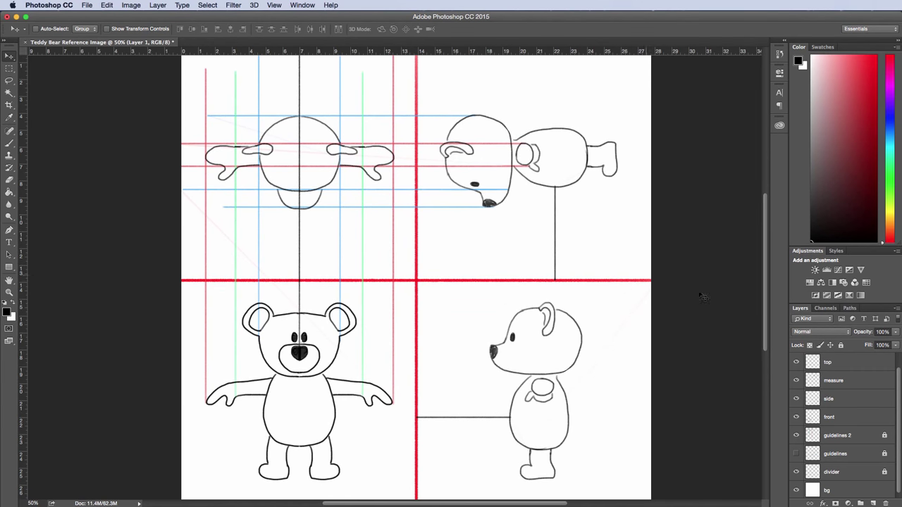
left_click(796, 436)
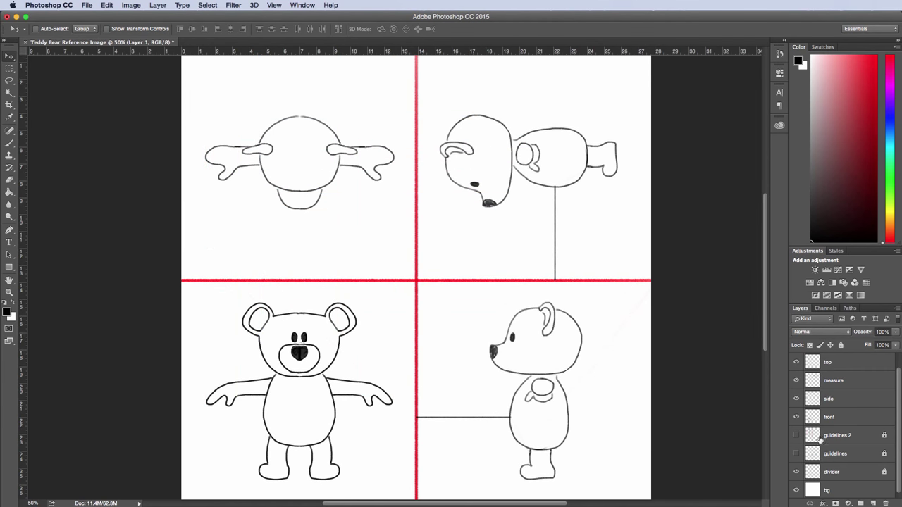
left_click(796, 381)
key("e")
key("super+minus")
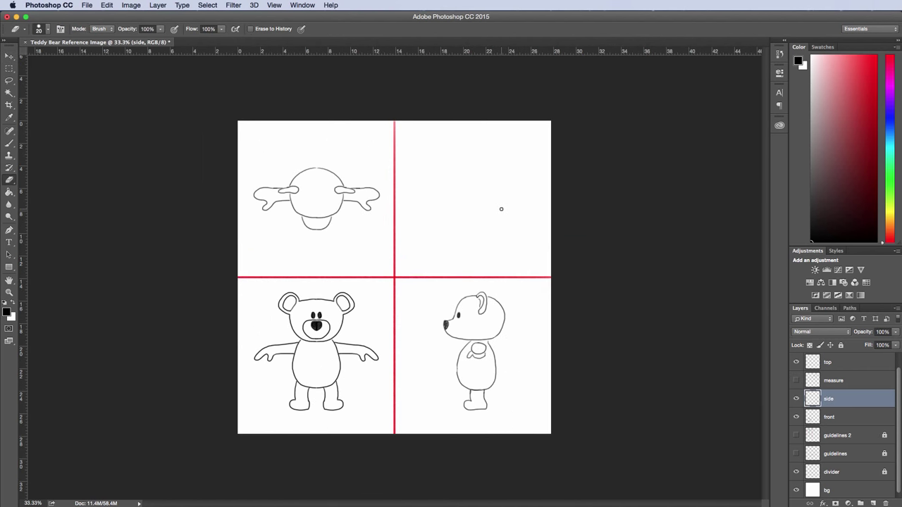
Step: Save the drawing as Teddy Bear Reference Image.psd in the Documents folder
left_click(87, 5)
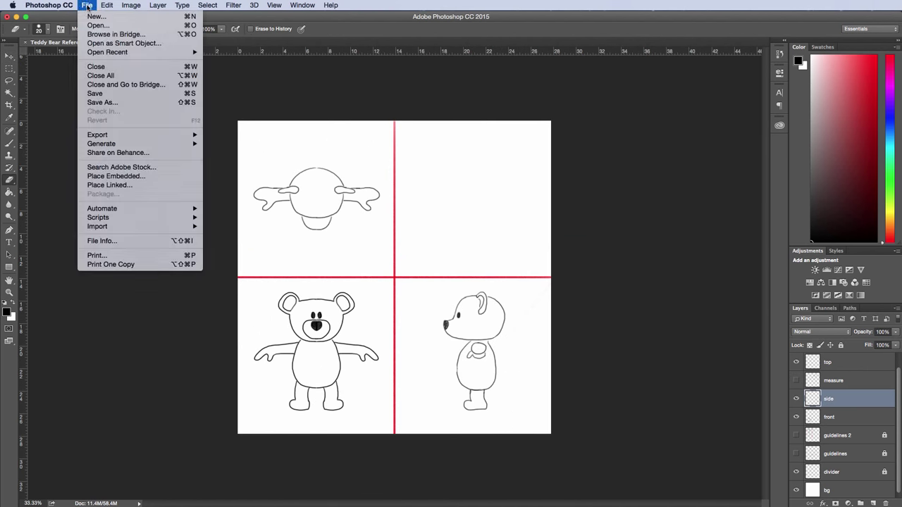
left_click(116, 94)
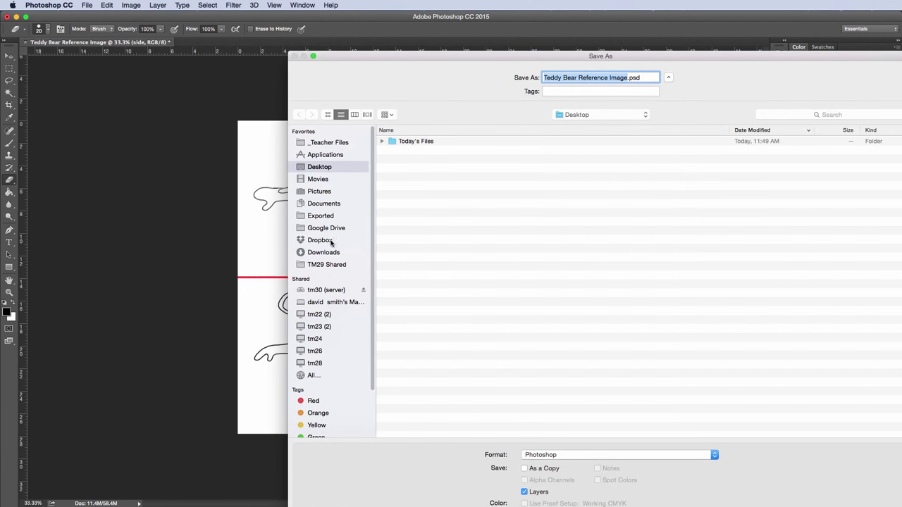
left_click(324, 203)
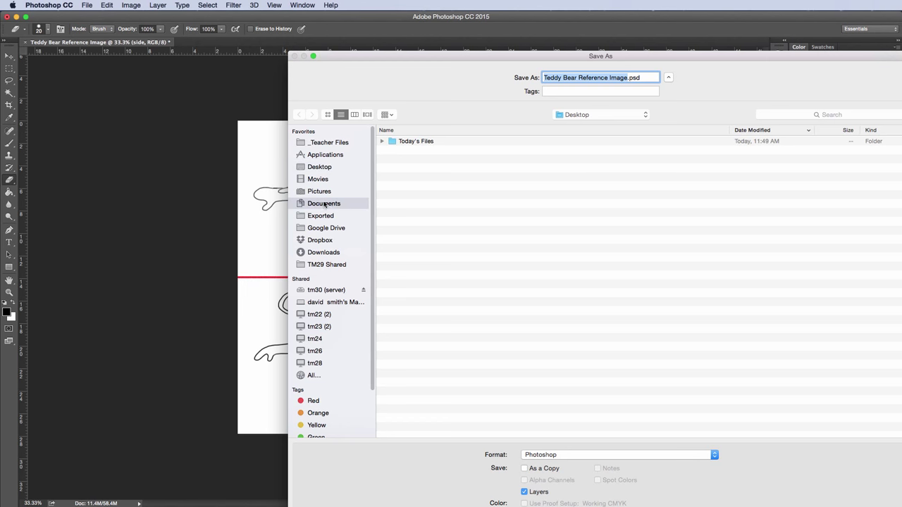
left_click_drag(458, 57, 358, 36)
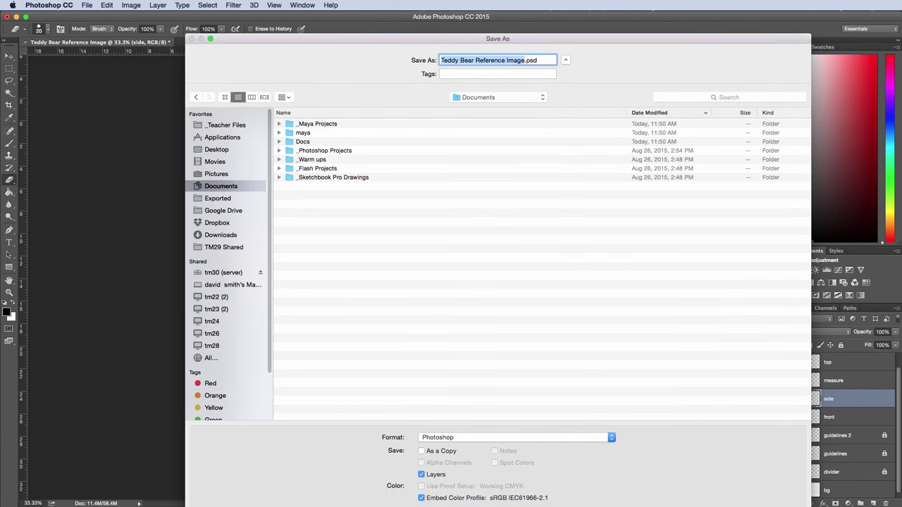
key("Return")
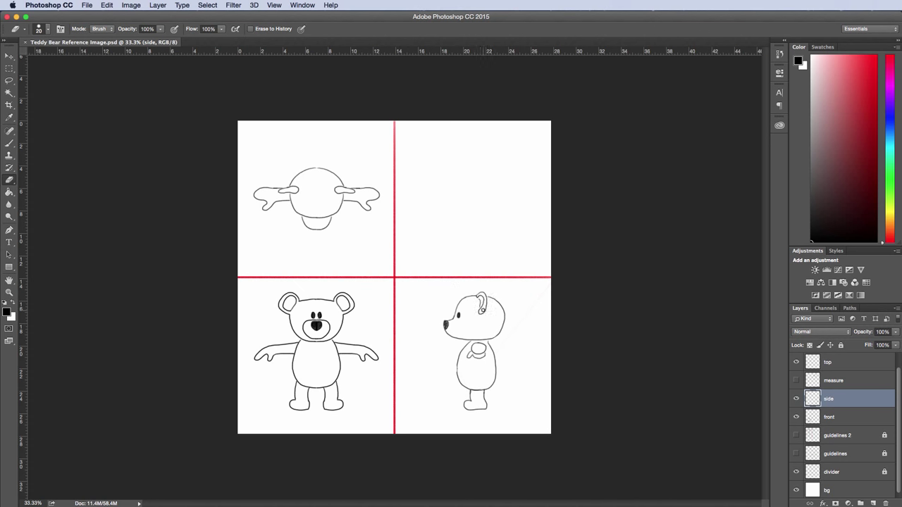
Step: Hide the divider layer and reduce the canvas to 1000 × 1000 pixels, anchored at the upper-left corner to keep the top view
left_click(796, 472)
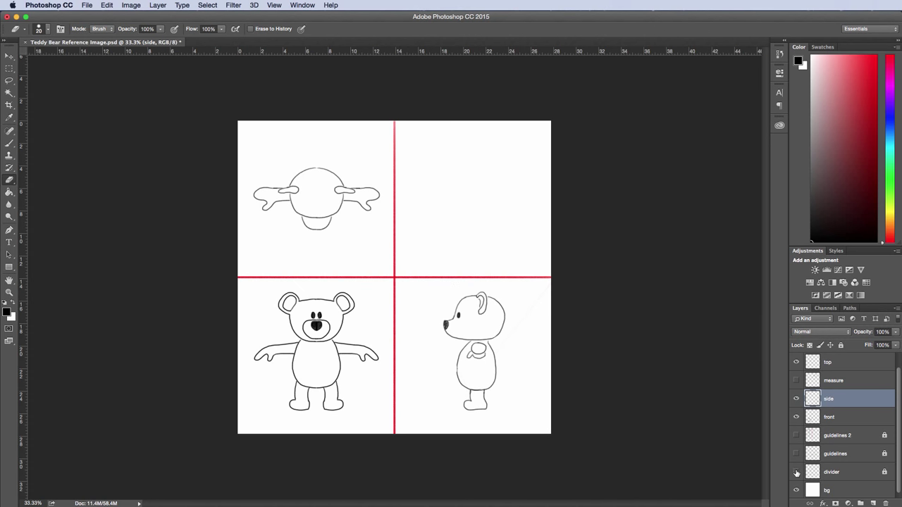
left_click(131, 6)
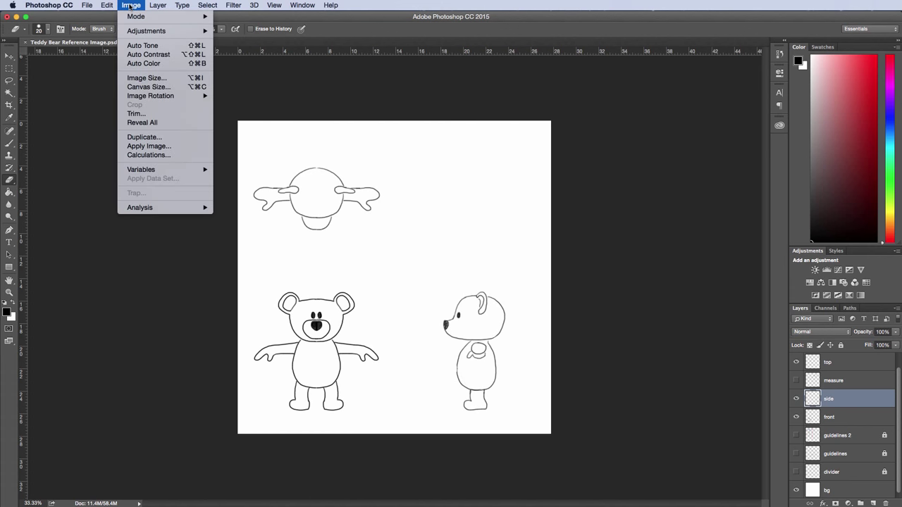
left_click(159, 87)
left_click(208, 134)
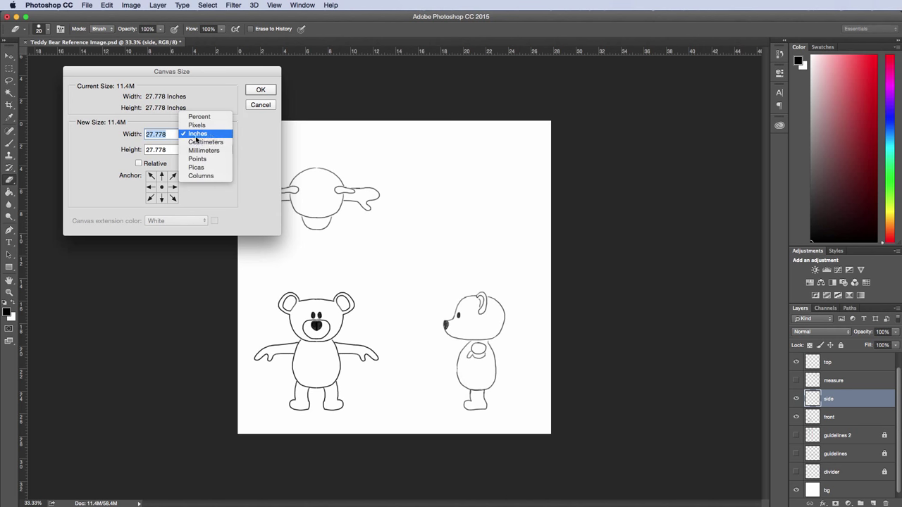
left_click(201, 124)
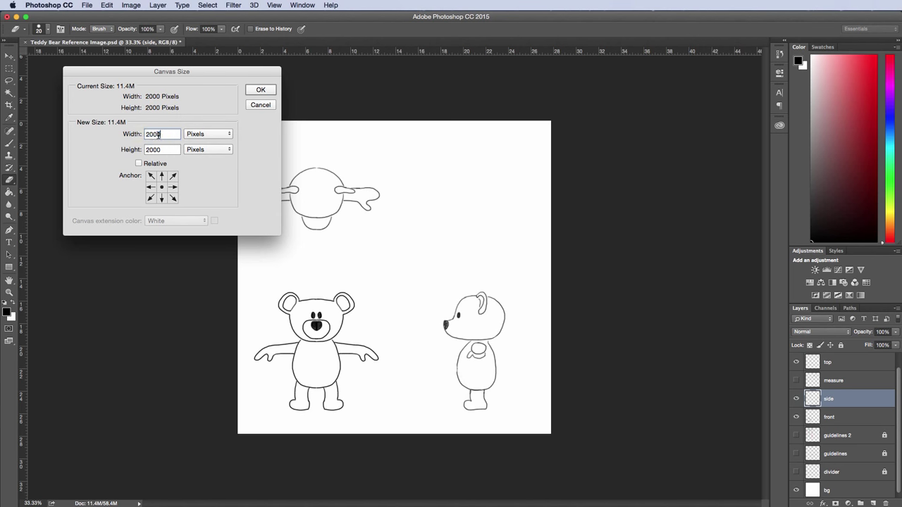
type("1000")
double_click(165, 146)
type("1000")
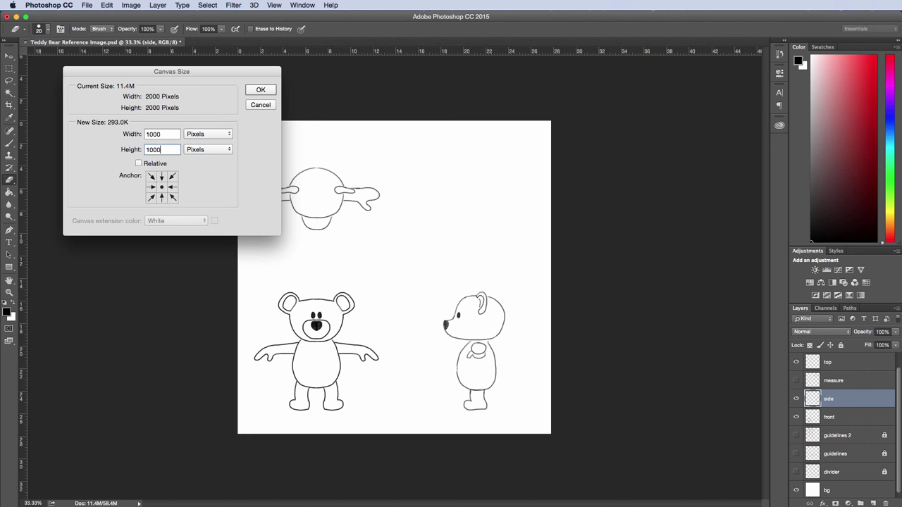
left_click(152, 176)
left_click(262, 90)
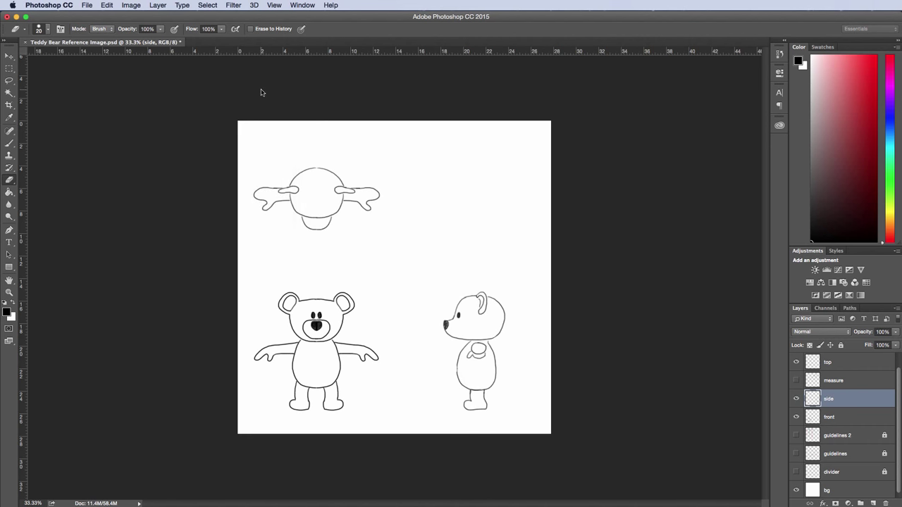
Step: Save a JPEG copy of the cropped top view as top.jpg in the Documents folder
left_click(86, 5)
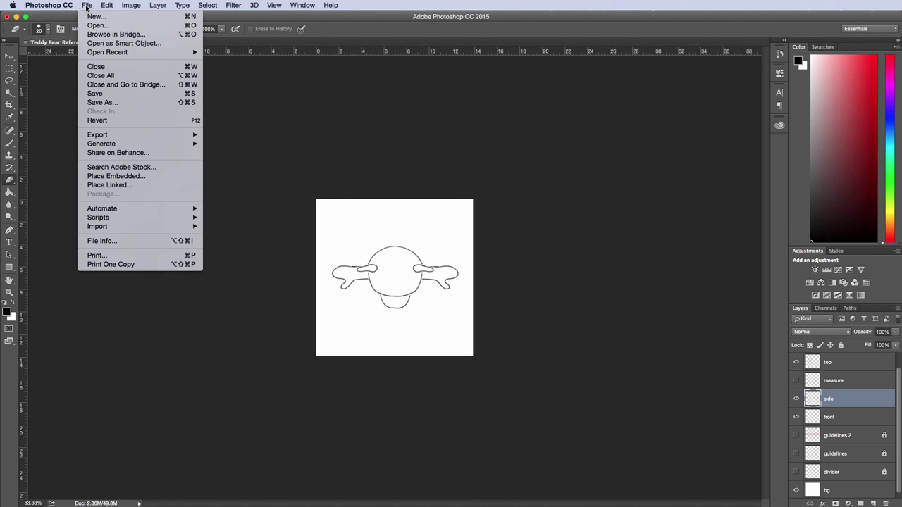
left_click(320, 158)
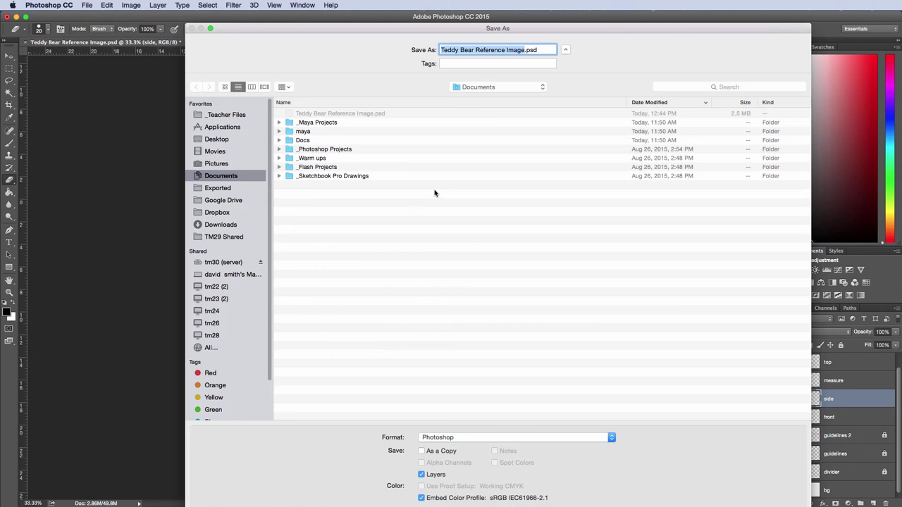
left_click(479, 438)
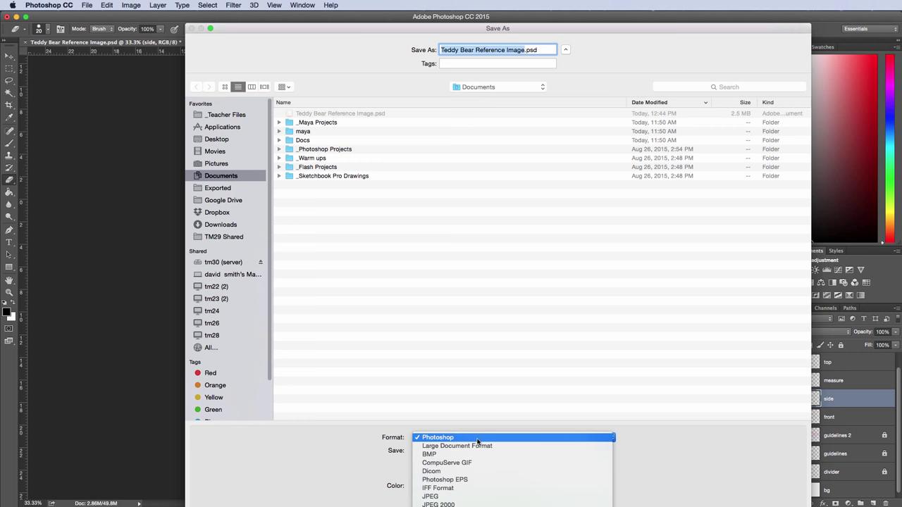
left_click(514, 490)
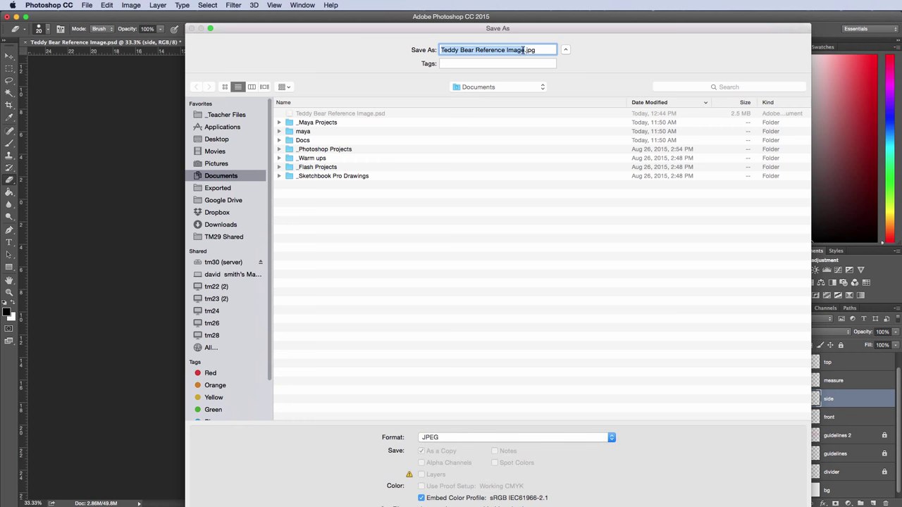
type("top")
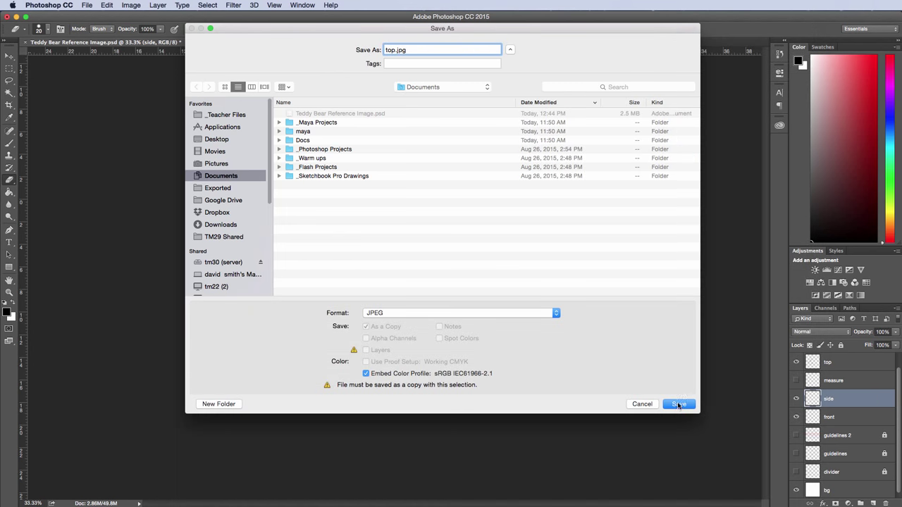
left_click(678, 407)
left_click(240, 65)
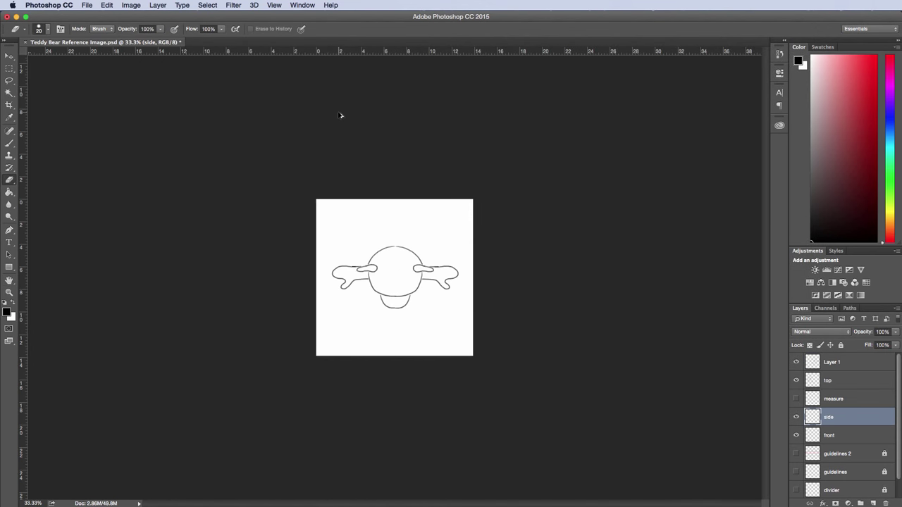
Step: Restore the full canvas and reduce it to 1000 × 1000 pixels, anchored at the lower-left corner to keep the front view
key("super+z")
left_click(129, 5)
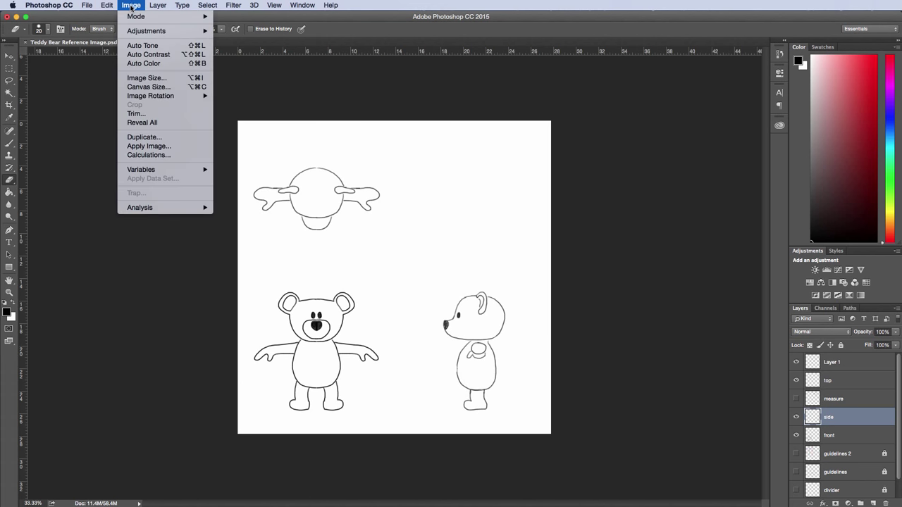
left_click(151, 88)
left_click(150, 198)
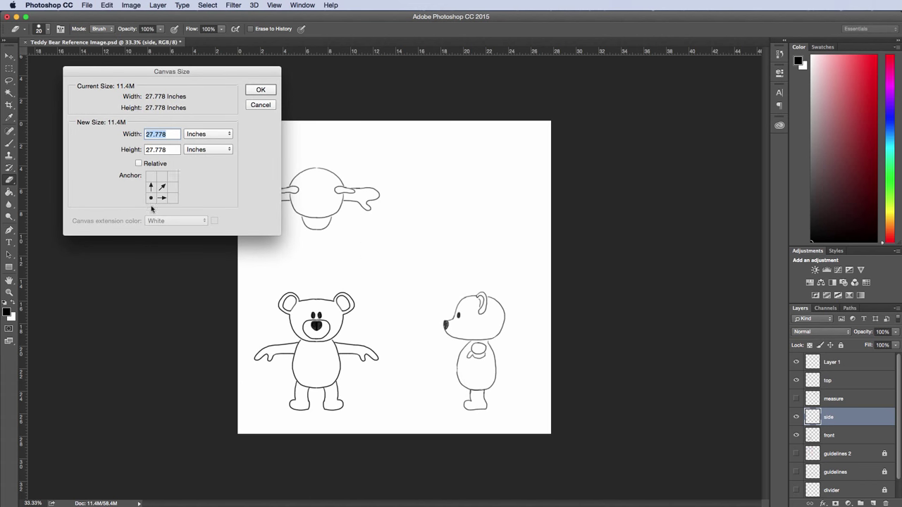
left_click(207, 134)
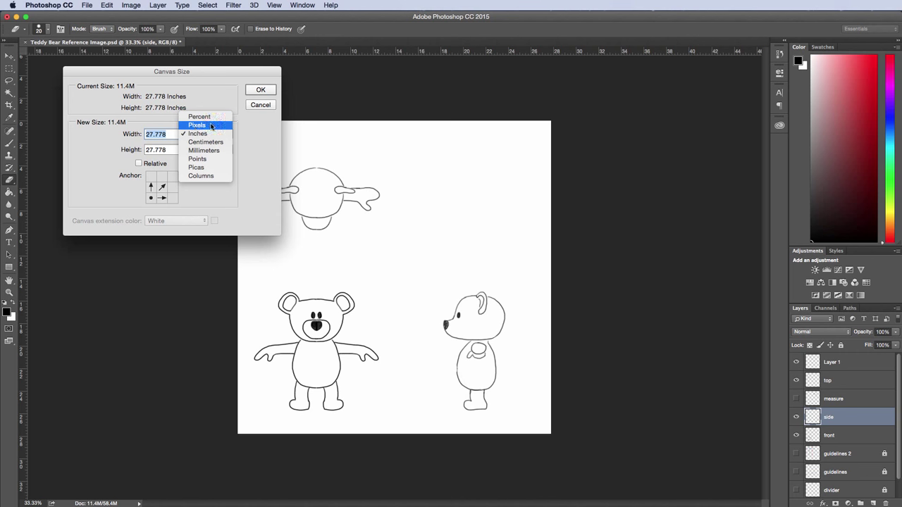
left_click(204, 116)
type("1000")
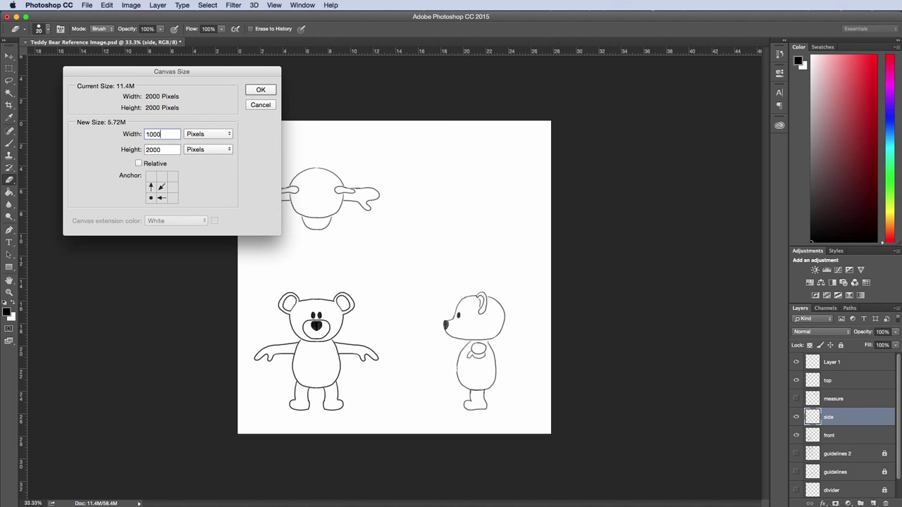
key("Tab")
type("1000")
left_click(260, 90)
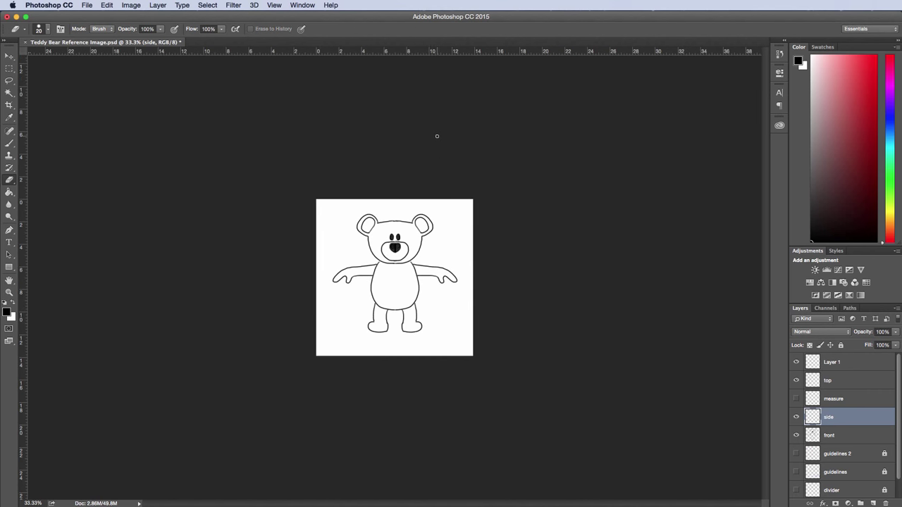
Step: Save a JPEG copy of the cropped front view as front.jpg in the Documents folder
left_click(90, 7)
left_click(120, 102)
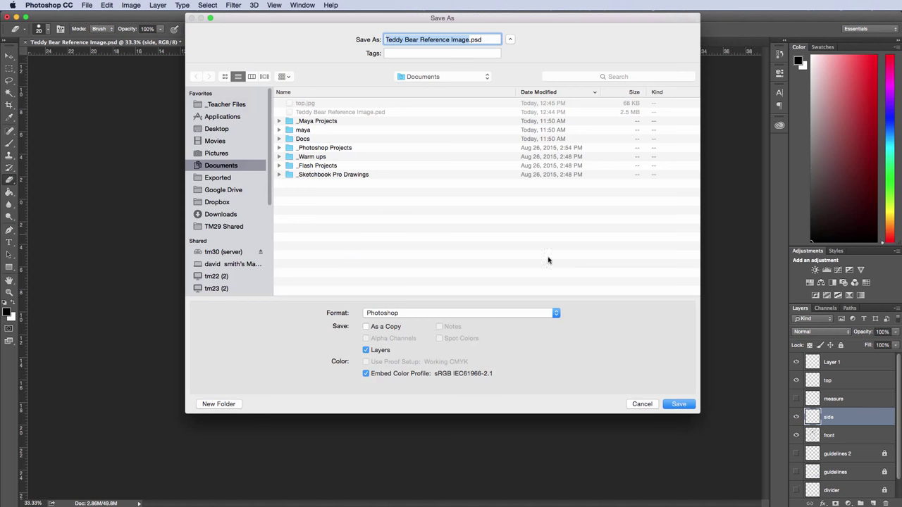
left_click(455, 313)
left_click(486, 353)
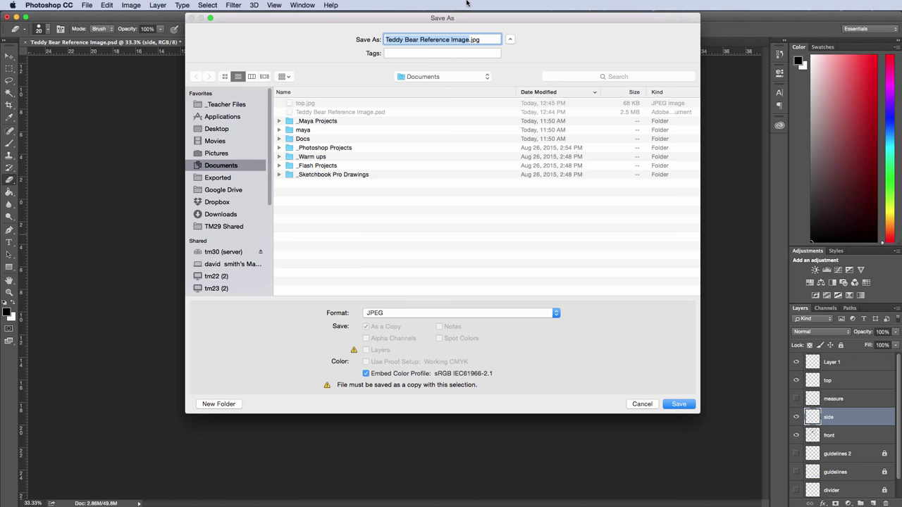
type("front")
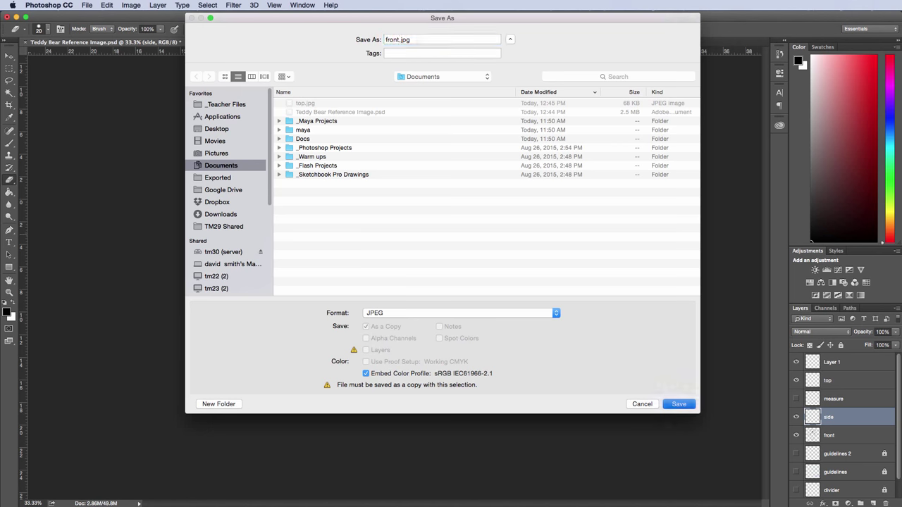
key("Return")
key("Return")
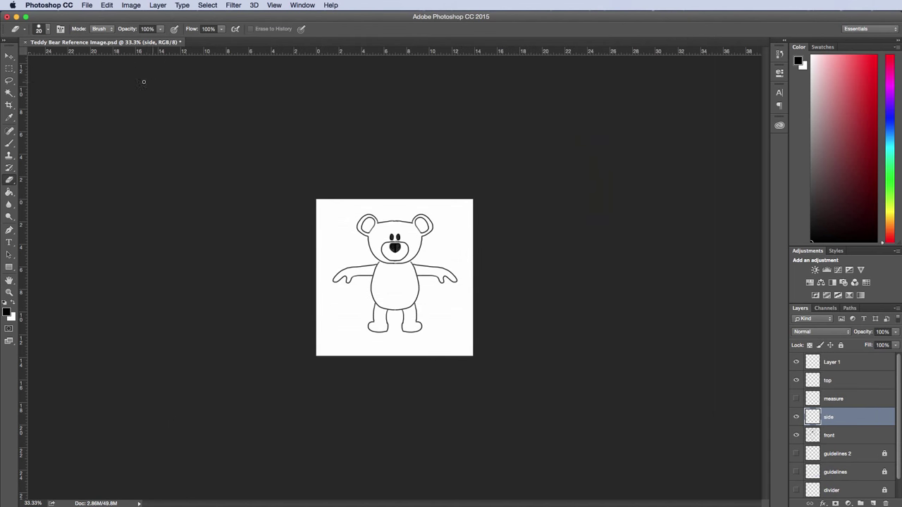
Step: Bring back the full canvas and reduce it to 1000 × 1000 pixels, anchored at the lower-right corner to keep the side view
left_click(137, 5)
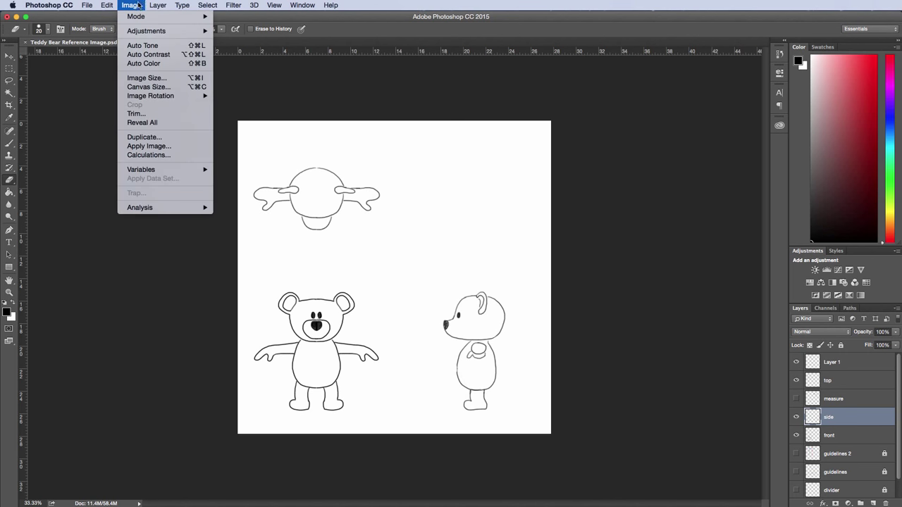
left_click(162, 87)
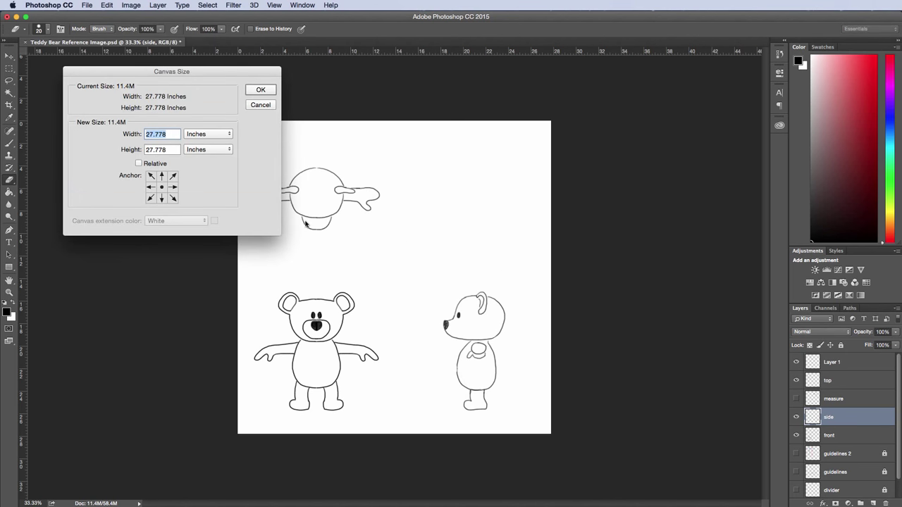
left_click(173, 198)
left_click(208, 134)
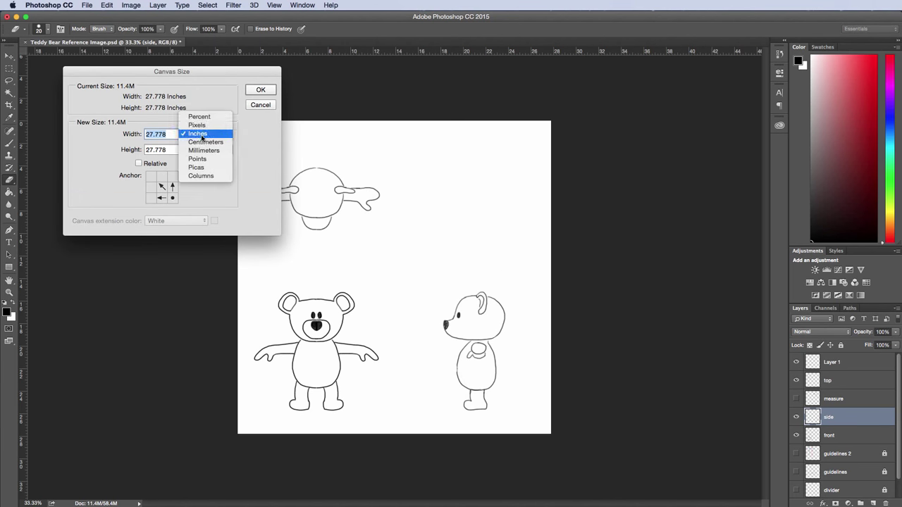
left_click(203, 124)
type("1000")
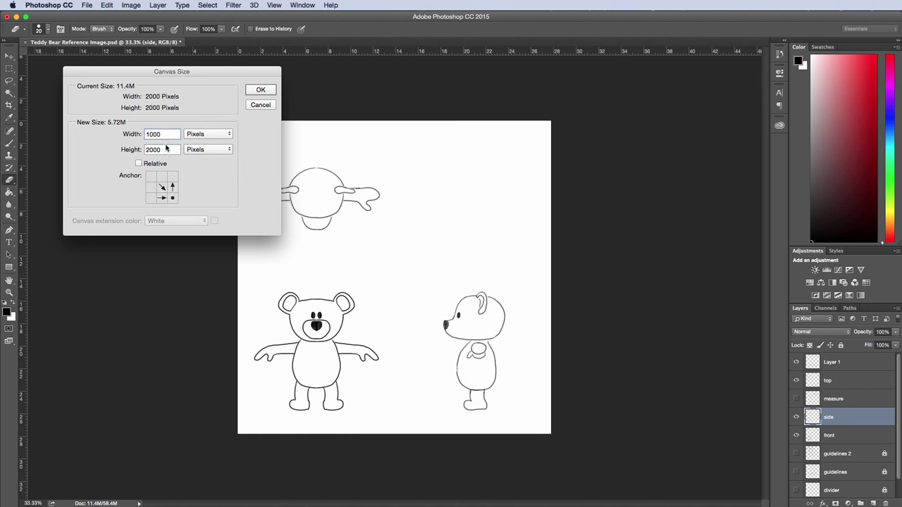
key("Tab")
type("1000")
left_click(269, 90)
Step: Save a JPEG copy of the side view as side.jpg in Documents and close the drawing without saving changes
left_click(88, 6)
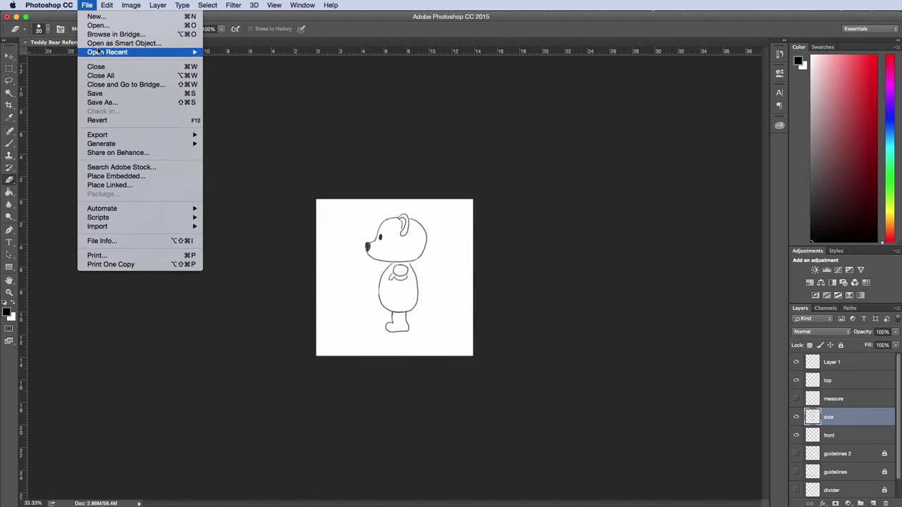
left_click(102, 102)
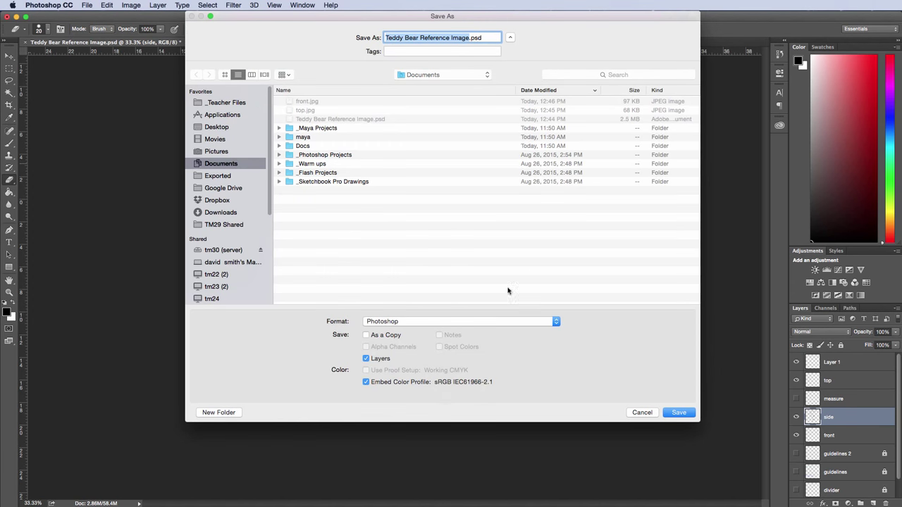
left_click(512, 323)
left_click(522, 381)
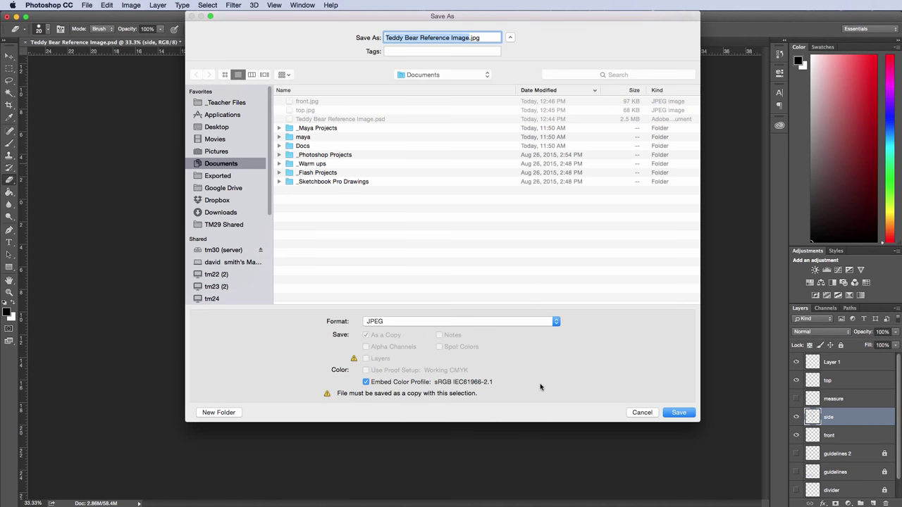
type("side")
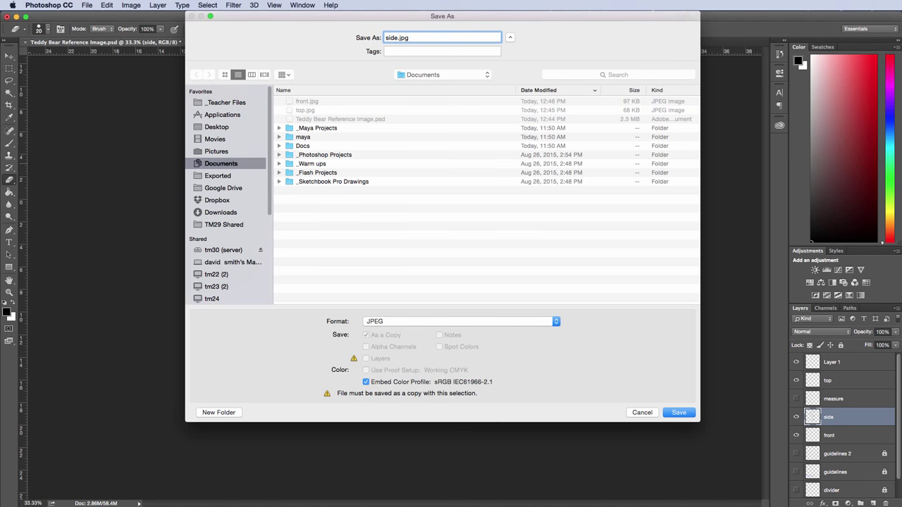
key("Return")
key("Return")
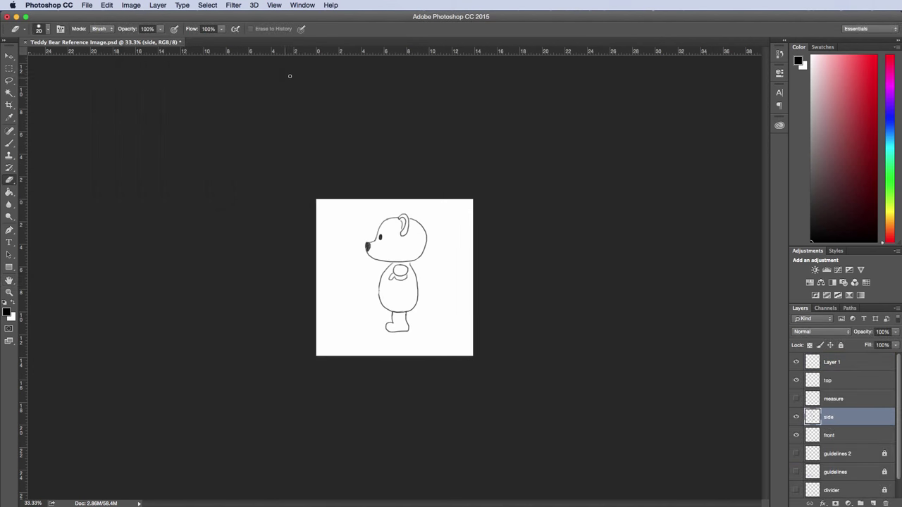
left_click(26, 43)
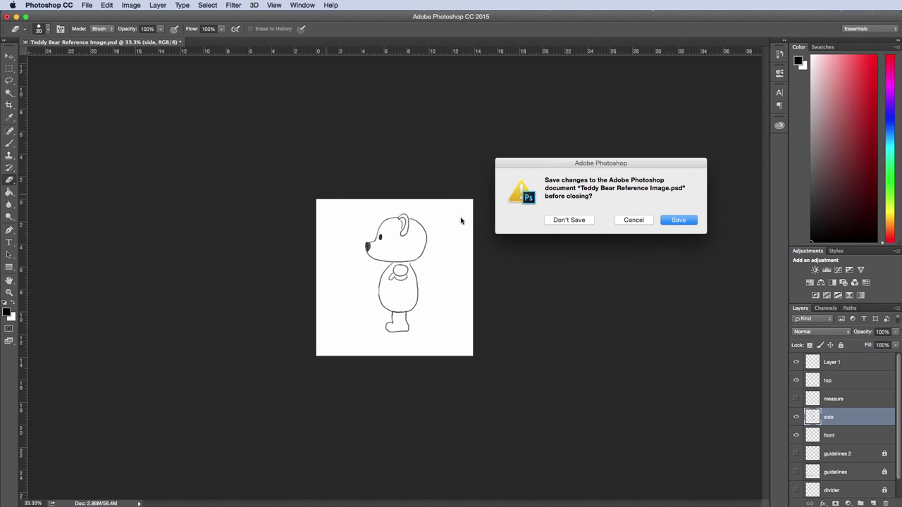
left_click(568, 220)
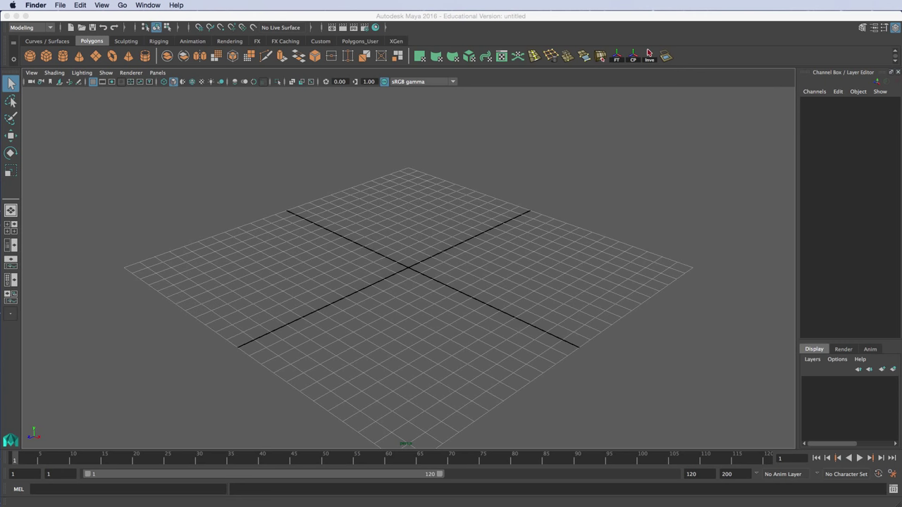
Step: Switch to Maya and start a new project named Bear Model
left_click(363, 167)
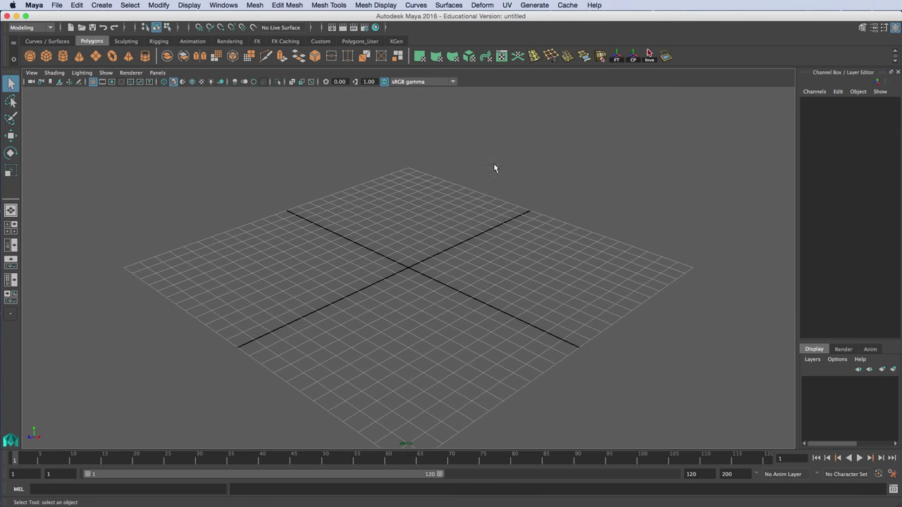
left_click(56, 5)
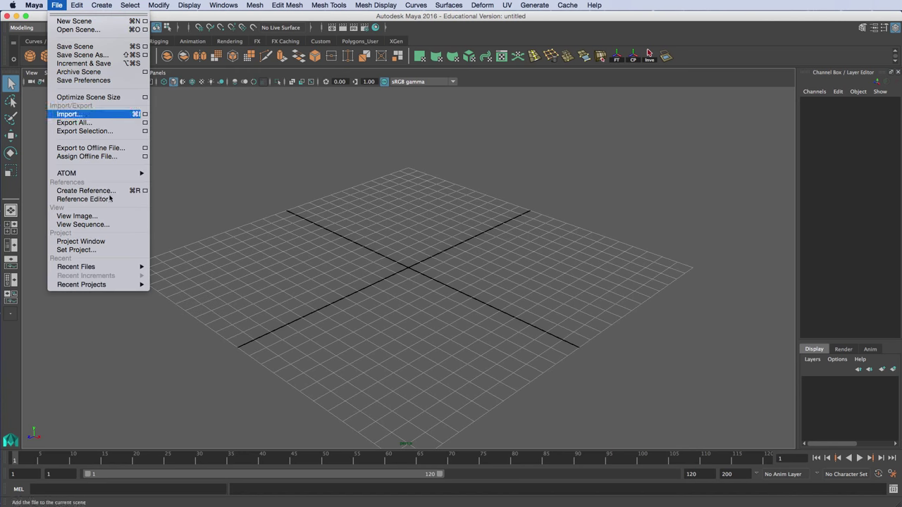
left_click(129, 243)
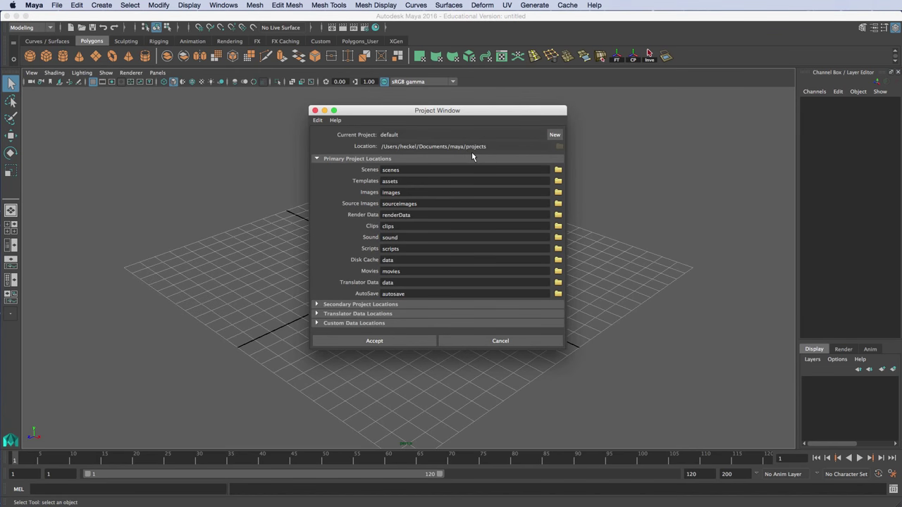
left_click(555, 135)
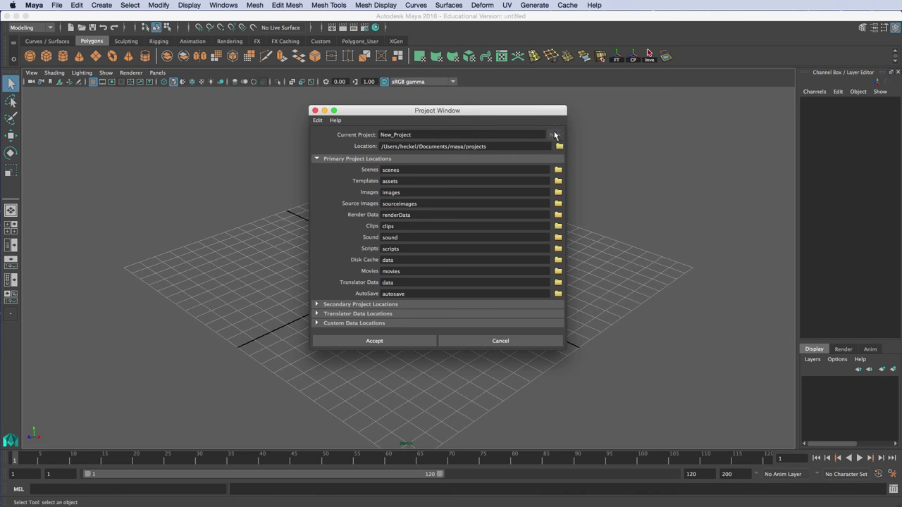
double_click(446, 135)
type("Bear Model")
Step: Set the project location to the _Maya Projects folder in Documents and create the project
left_click(560, 146)
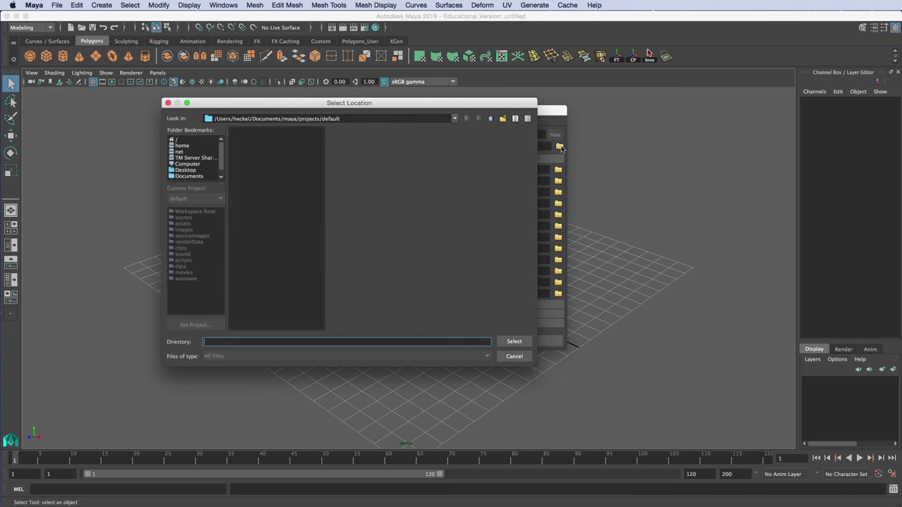
left_click(190, 176)
double_click(267, 140)
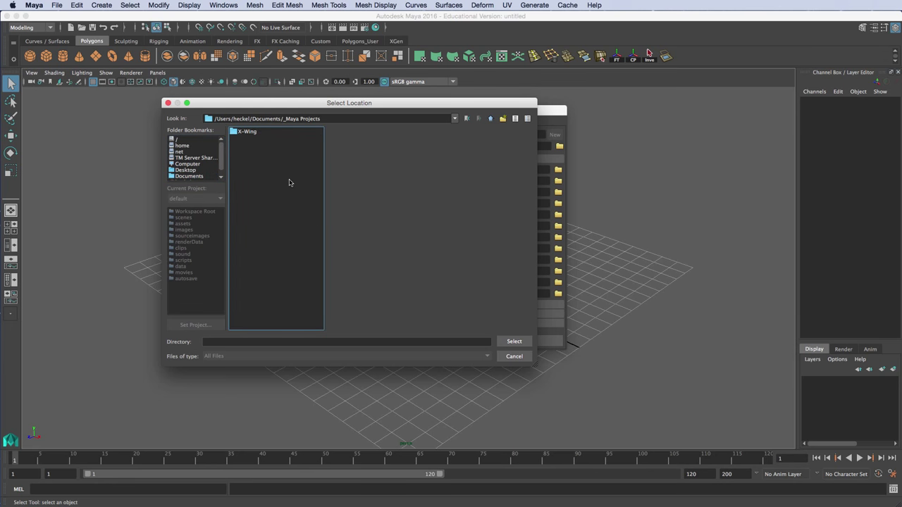
left_click(514, 341)
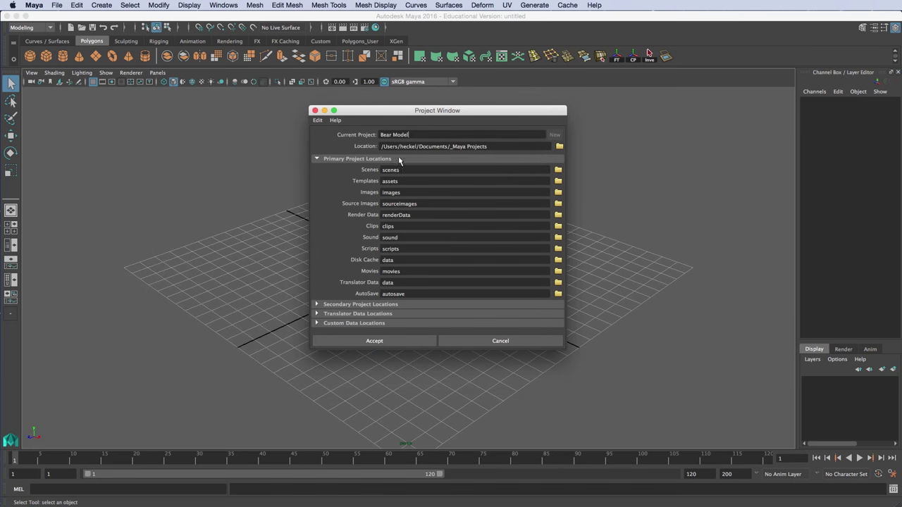
left_click(402, 342)
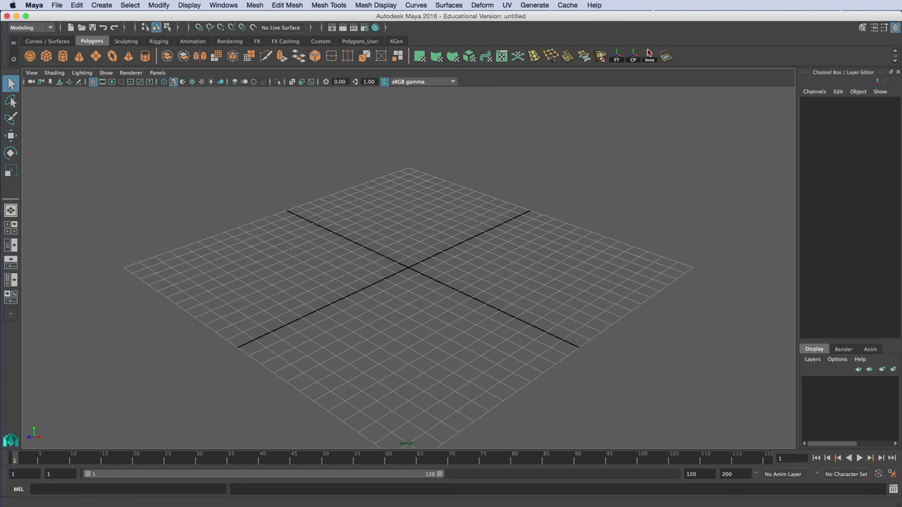
Step: Switch to Finder and copy front.jpg, side.jpg and top.jpg from the Documents folder
left_click(254, 493)
left_click(256, 186)
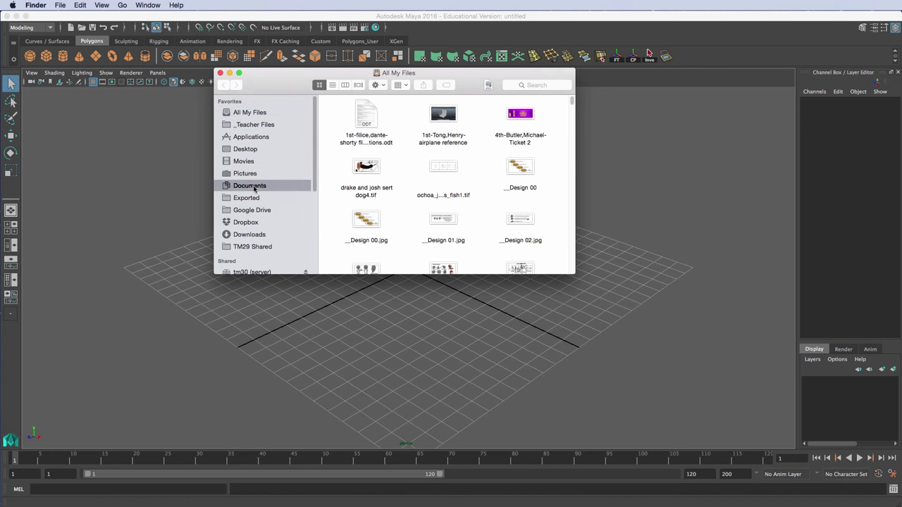
left_click(369, 166)
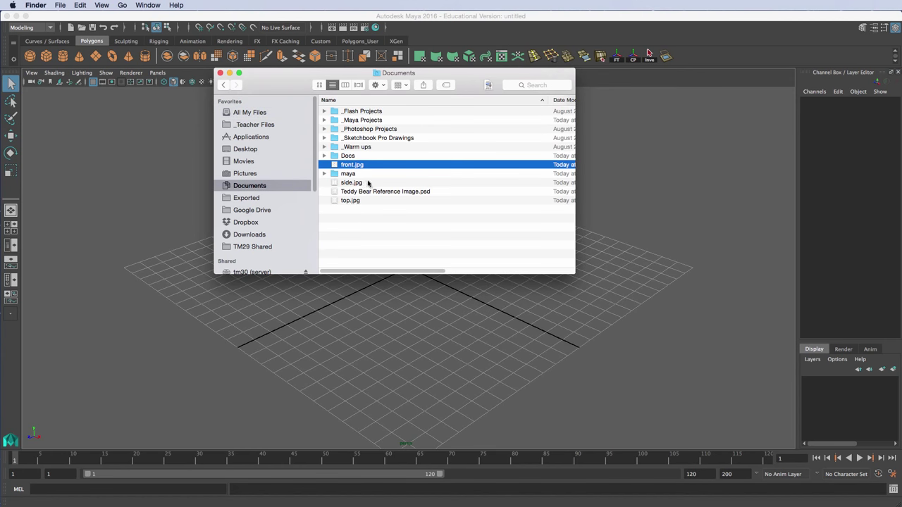
left_click(368, 183, "super")
left_click(369, 201, "super")
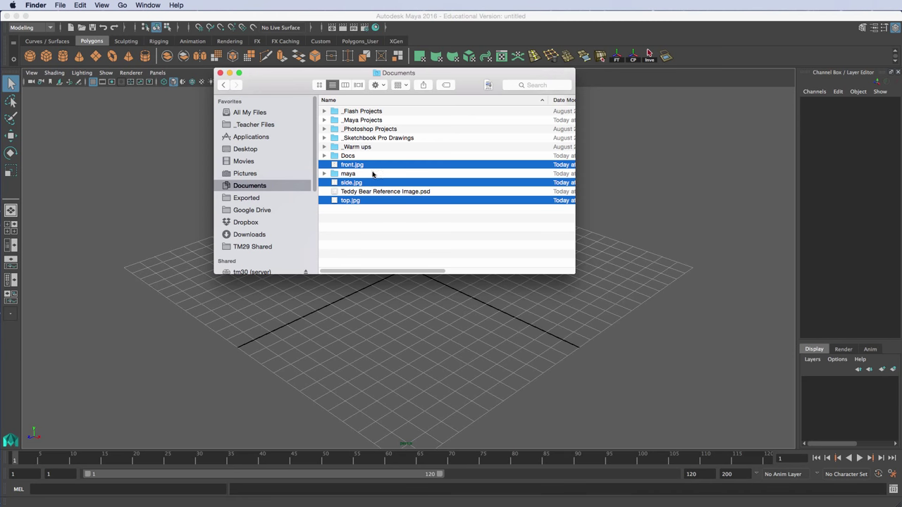
key("super+c")
Step: Paste the three copied images into the sourceimages folder of the Bear Model project and close the file window
double_click(359, 121)
left_click(362, 113)
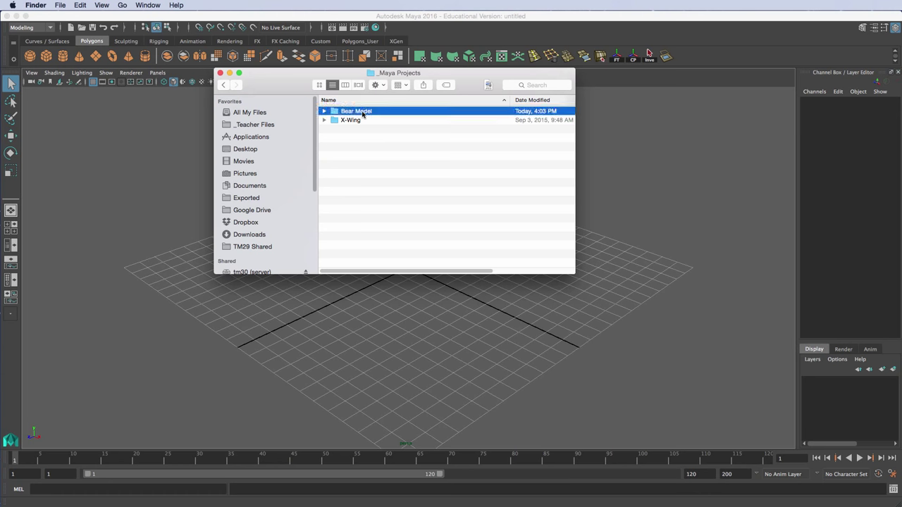
double_click(362, 113)
double_click(361, 209)
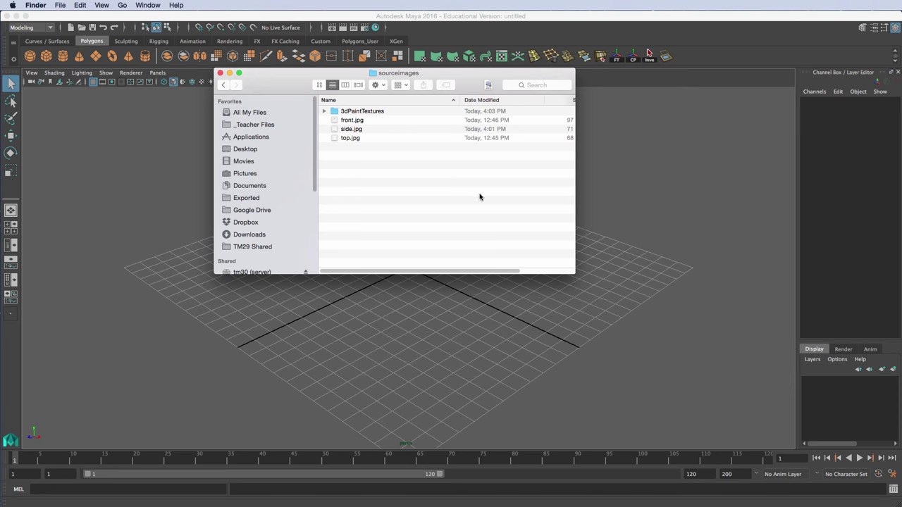
left_click(220, 74)
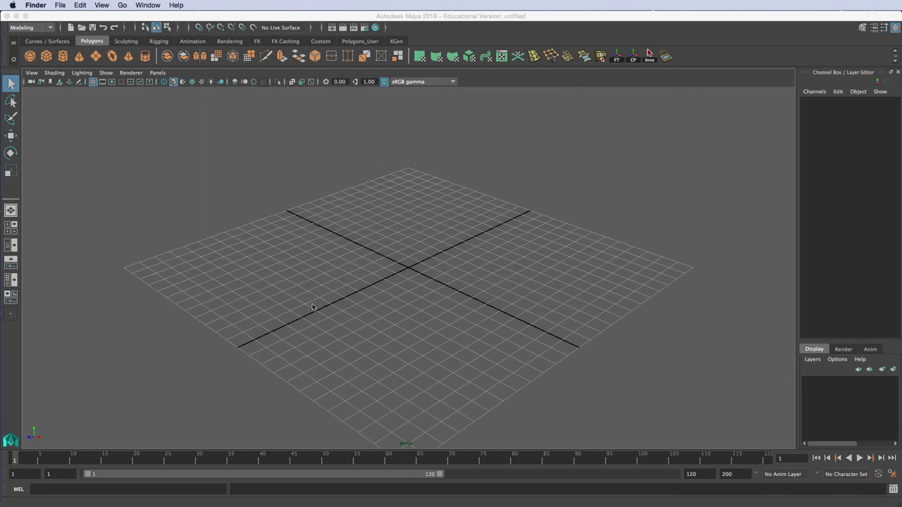
Step: Return to Maya, show the four-view layout and import top.jpg as an image plane in the top view
left_click(11, 233)
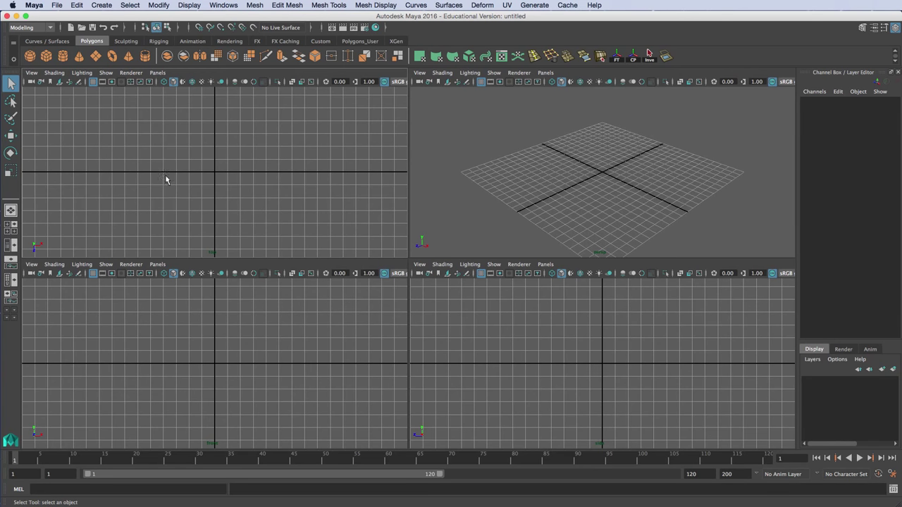
left_click(31, 73)
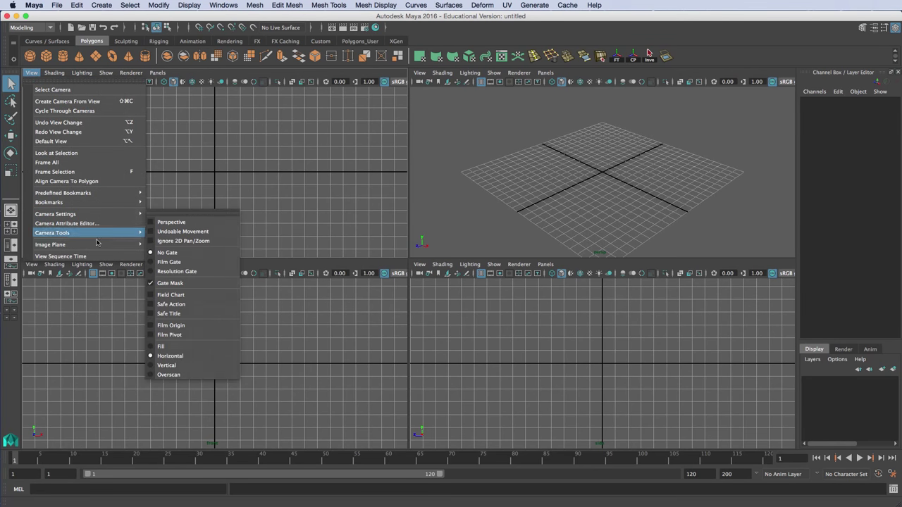
mouse_move(103, 244)
left_click(174, 252)
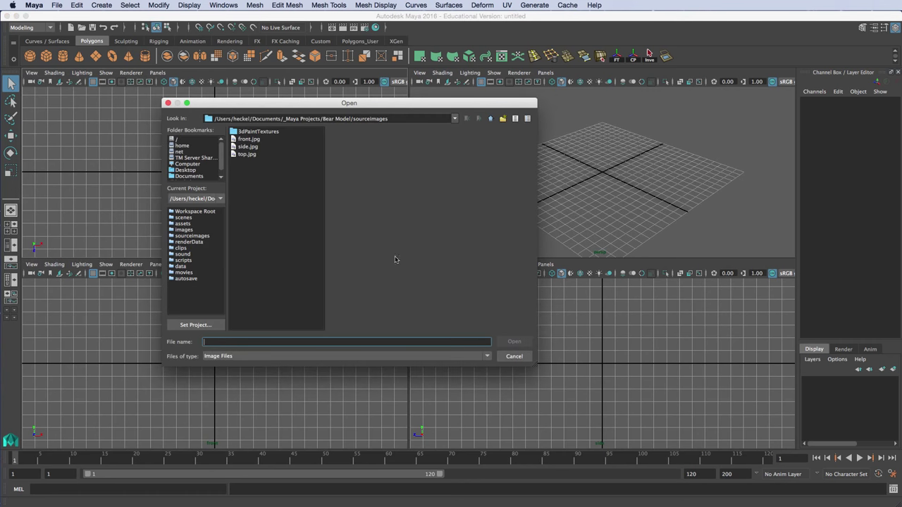
left_click(252, 154)
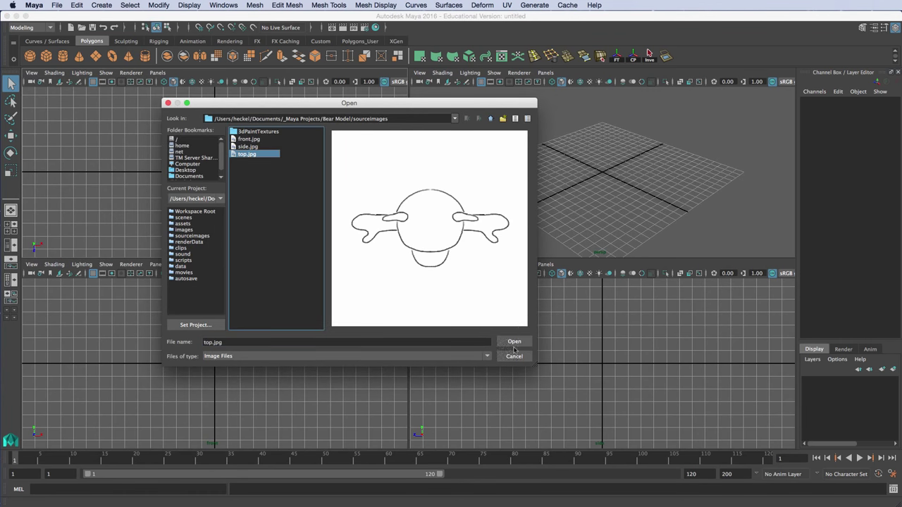
left_click(514, 343)
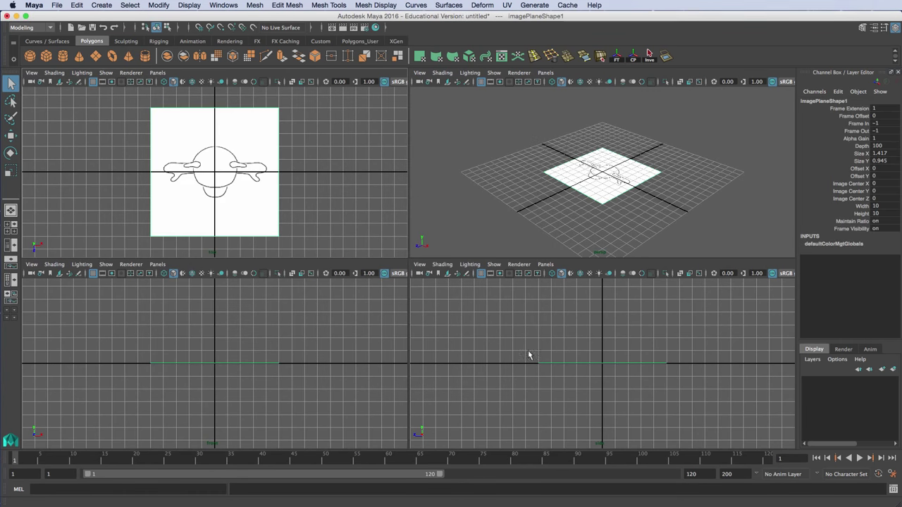
Step: Import front.jpg from sourceimages as an image plane in the front view
left_click(31, 264)
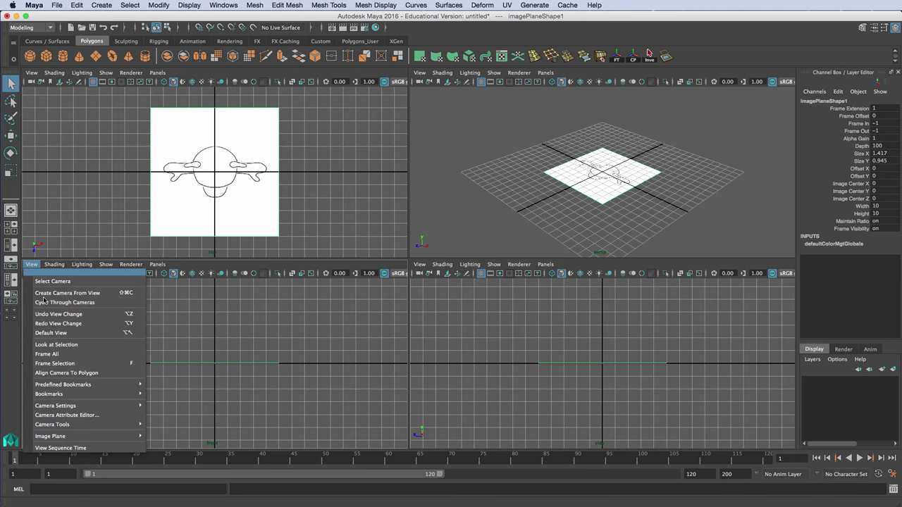
mouse_move(98, 436)
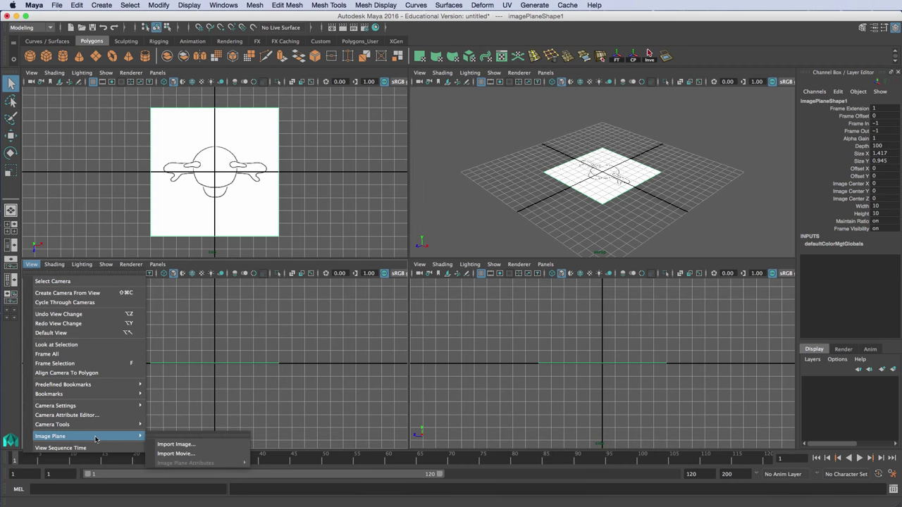
left_click(204, 445)
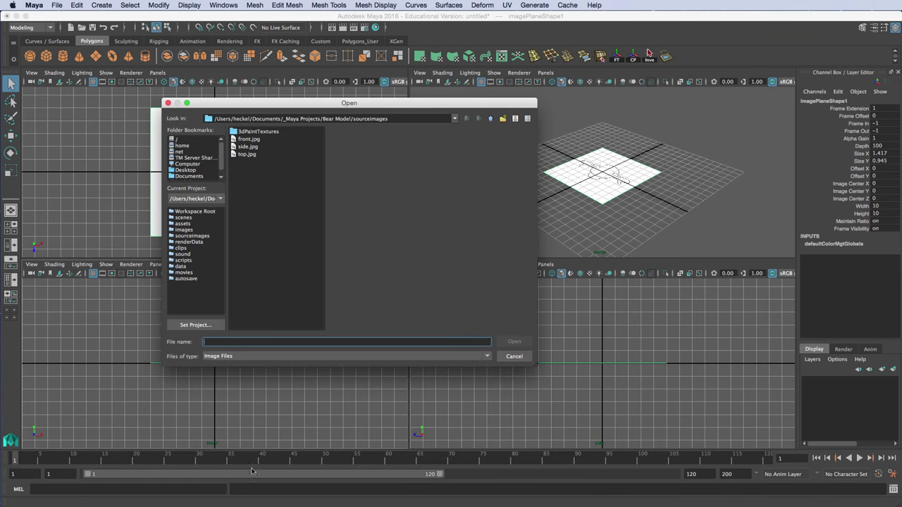
left_click(248, 140)
left_click(514, 341)
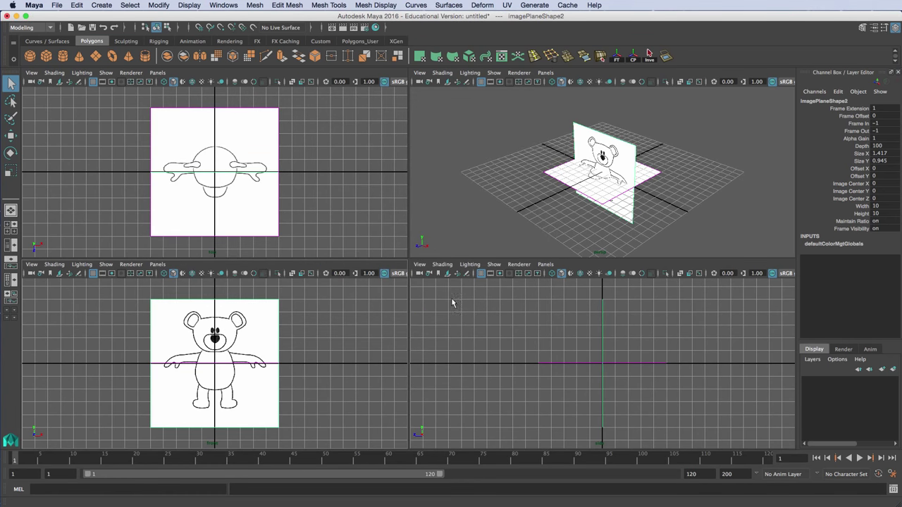
Step: Import side.jpg from sourceimages as an image plane in the side view
left_click(420, 264)
mouse_move(494, 437)
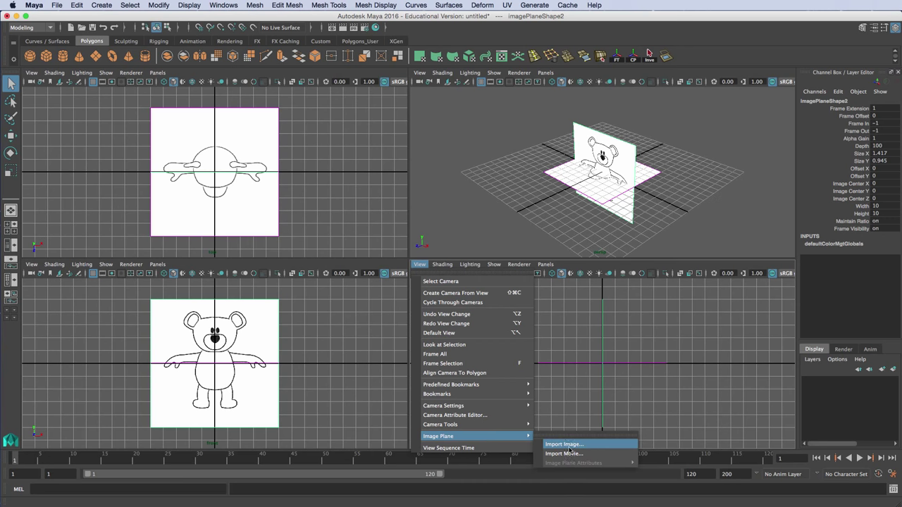
left_click(604, 447)
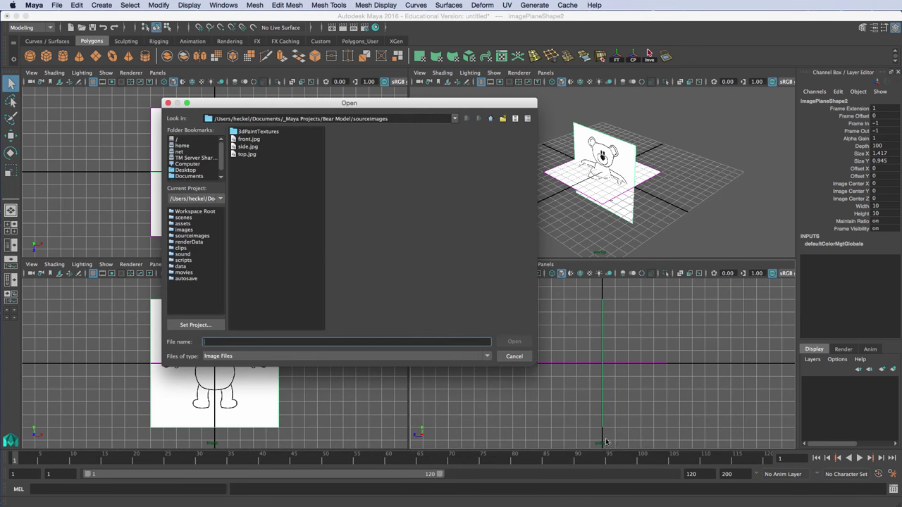
left_click(252, 147)
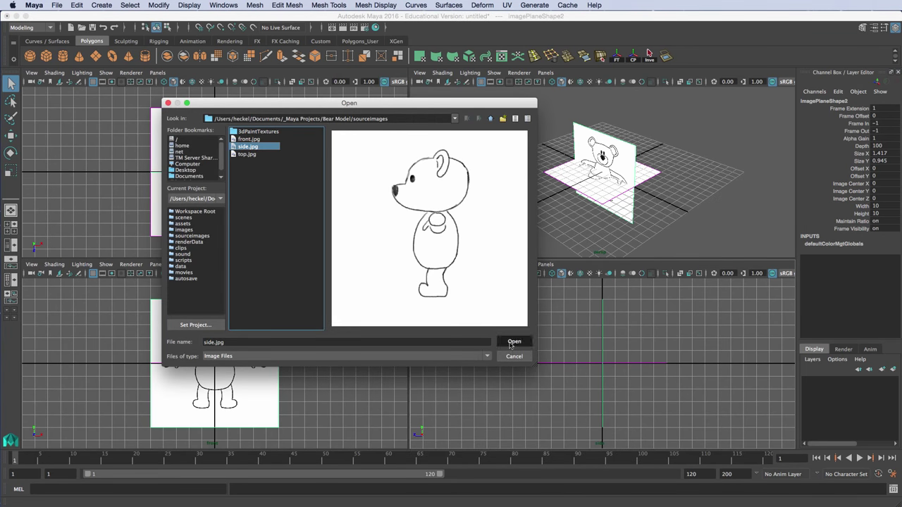
left_click(514, 341)
Step: Move the top-view image plane down to about -5.03 in Y, level with the lower edges of the other planes
left_click(655, 168)
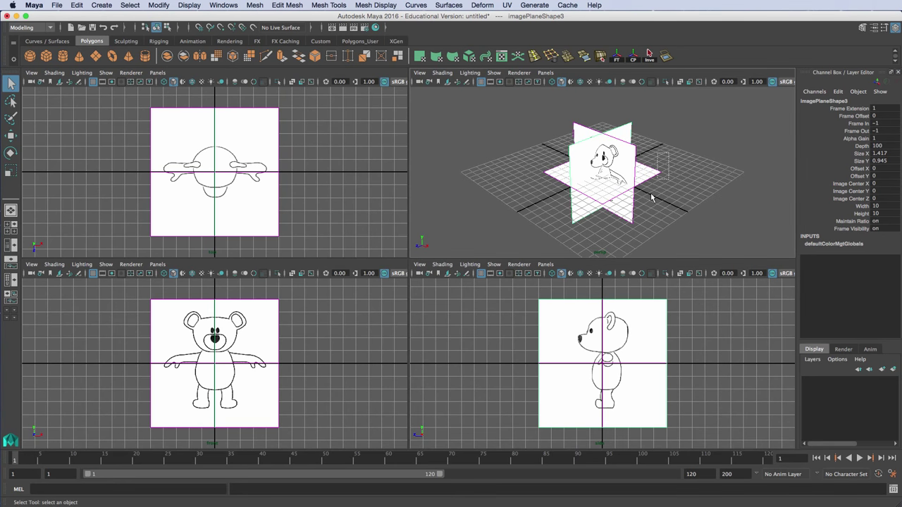
key("w")
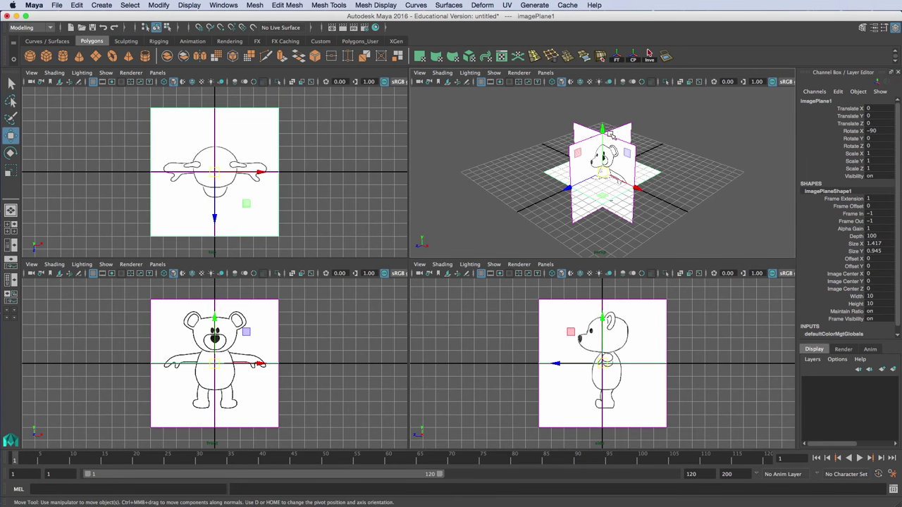
left_click_drag(602, 130, 602, 169)
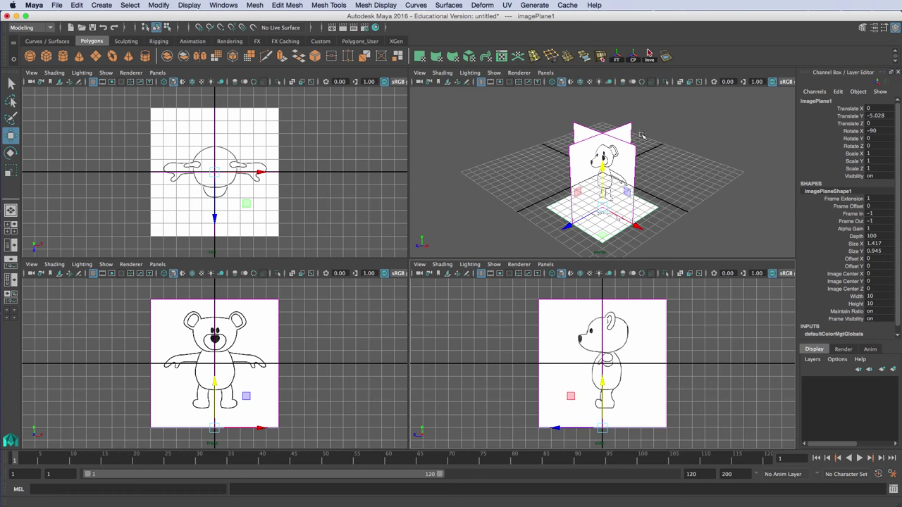
Step: Move the side image plane back to about -12.93 in X and the front image plane to about -12.97 in Z
left_click_drag(618, 117, 650, 129)
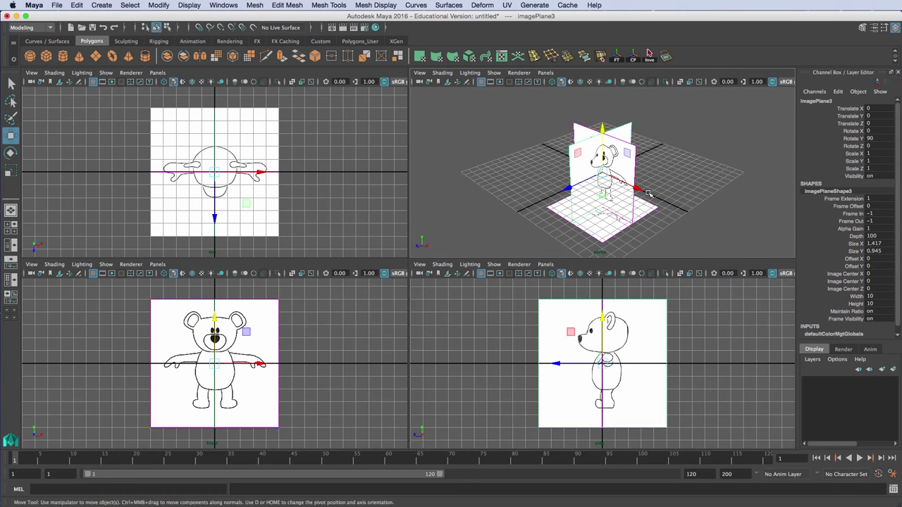
left_click_drag(632, 189, 645, 159)
left_click(584, 169)
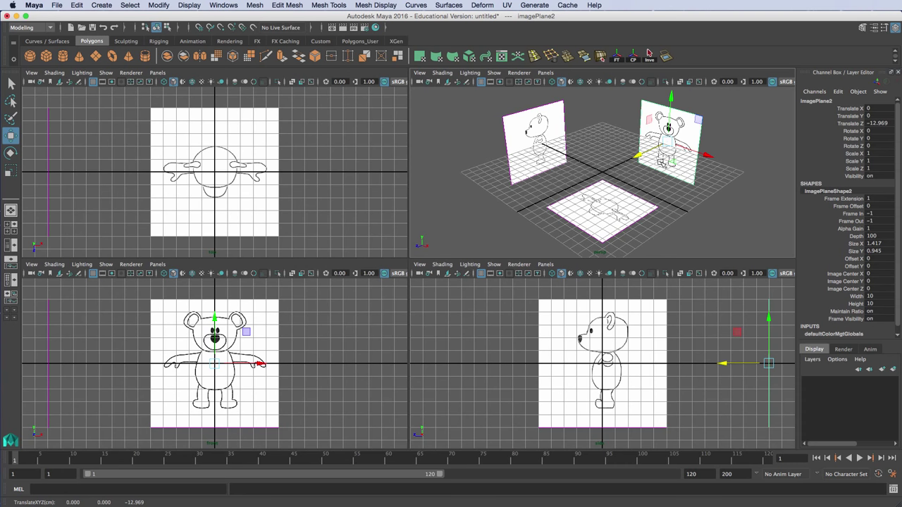
Step: Create a new display layer and name it ref
left_click(881, 369)
double_click(854, 381)
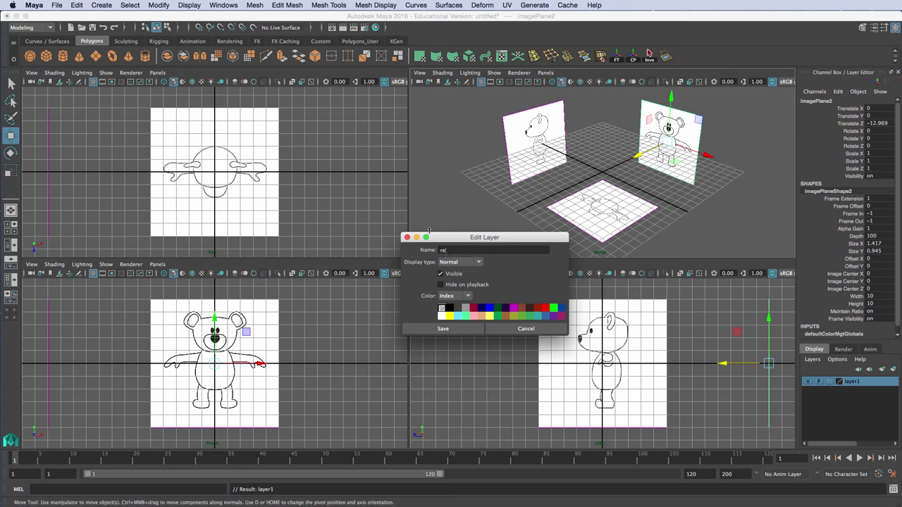
left_click(448, 328)
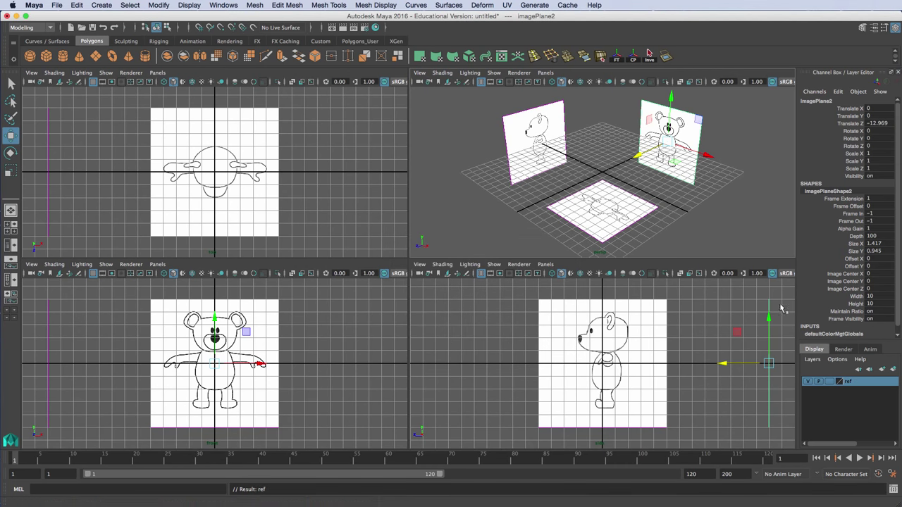
Step: Add all three image planes to the ref layer, set the layer's display type to Reference, and clear the selection
left_click(736, 168)
left_click(521, 179)
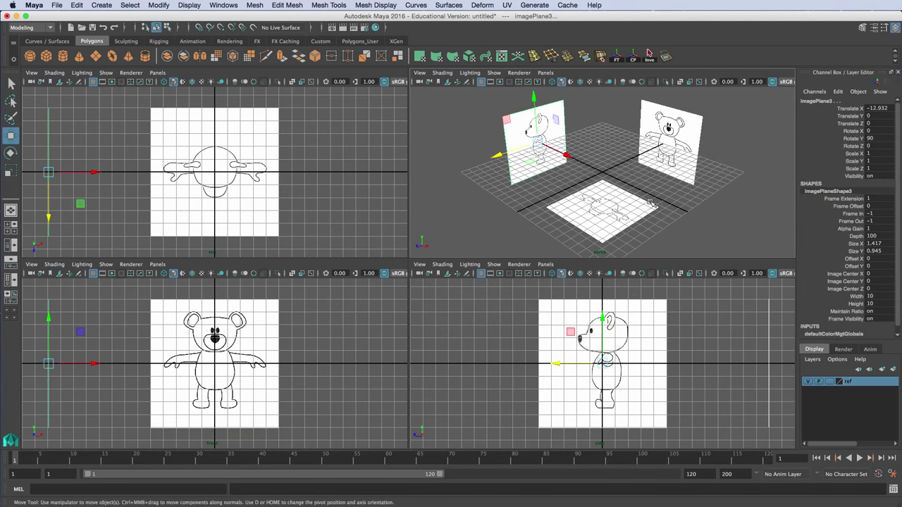
right_click(858, 384)
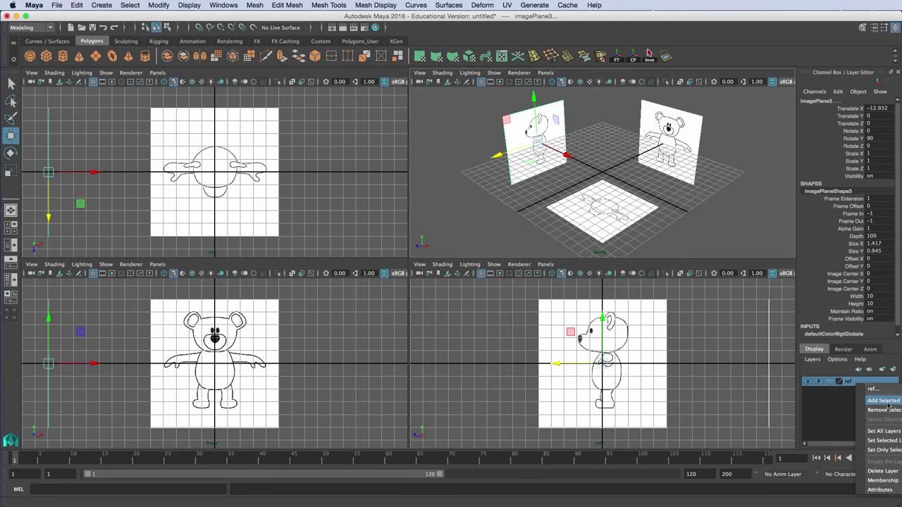
left_click(889, 405)
left_click(829, 384)
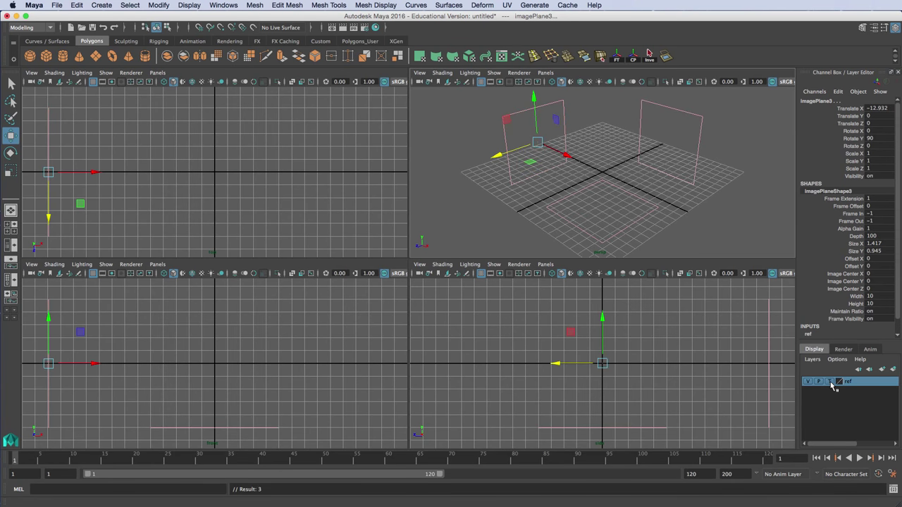
left_click(829, 382)
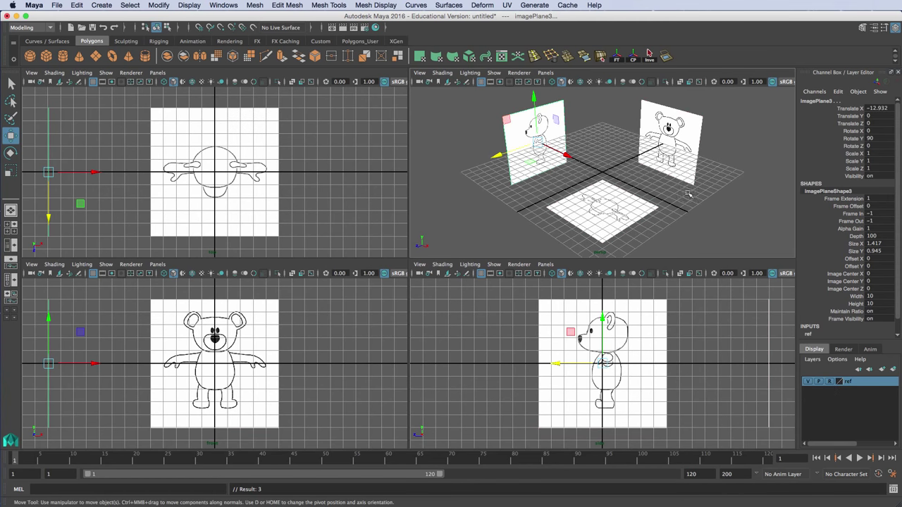
left_click(703, 204)
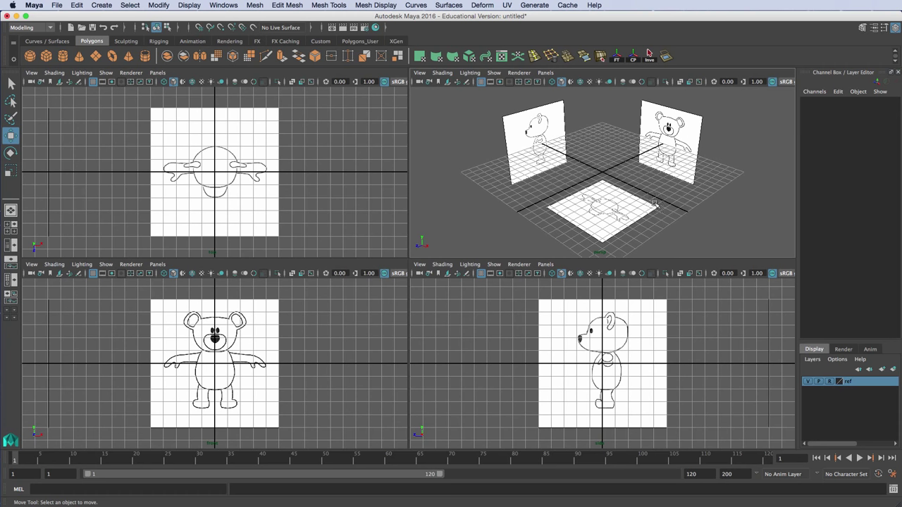
Step: Create a polygon cube at the origin and turn on X-Ray shading in the top, front and side views
left_click(46, 56)
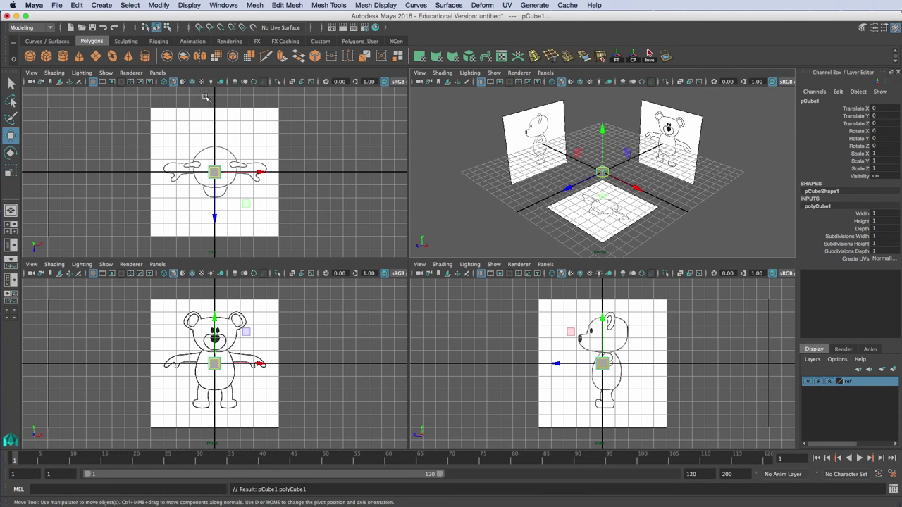
left_click(55, 73)
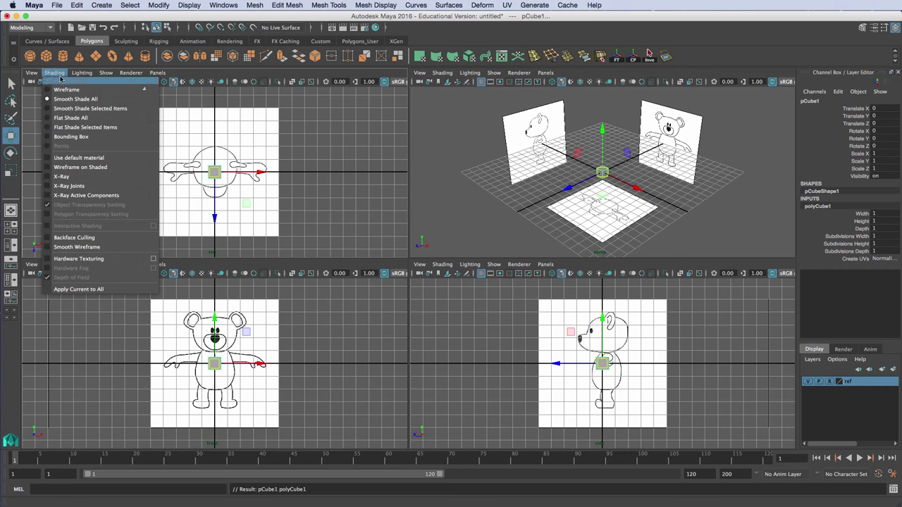
left_click(83, 176)
left_click(54, 264)
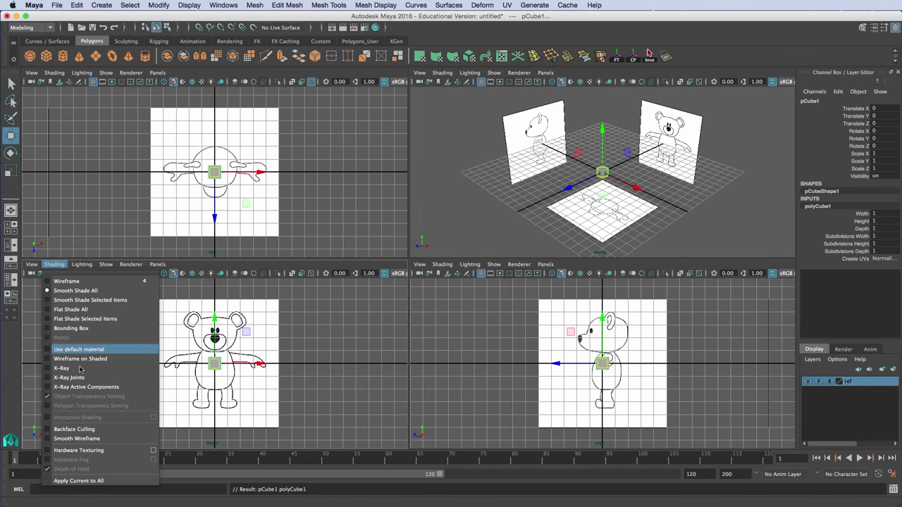
left_click(116, 391)
left_click(442, 264)
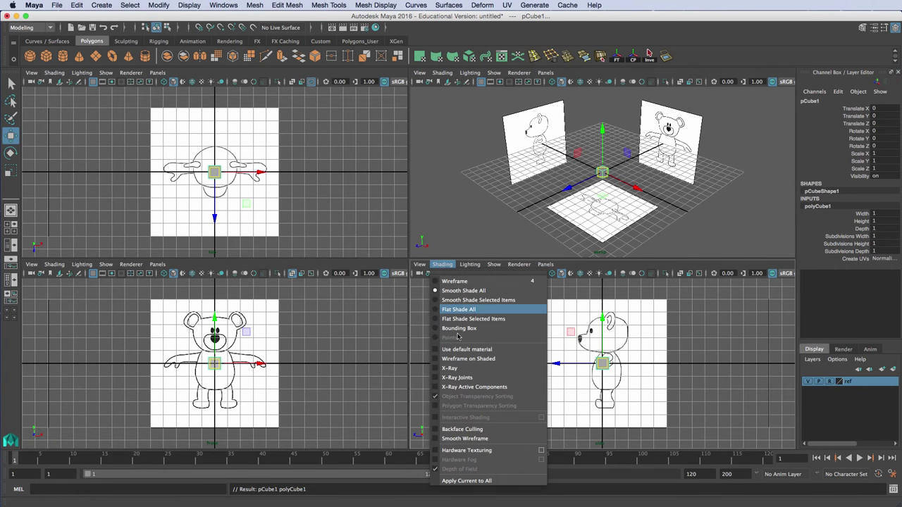
left_click(468, 367)
Step: Scale the cube uniformly to 3.83 and turn on X-Ray shading in the top view
key("r")
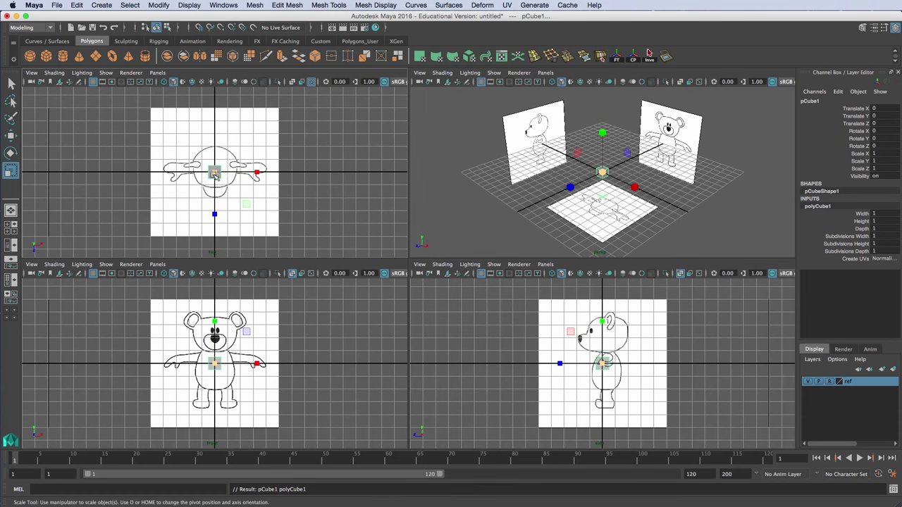
left_click_drag(214, 174, 252, 176)
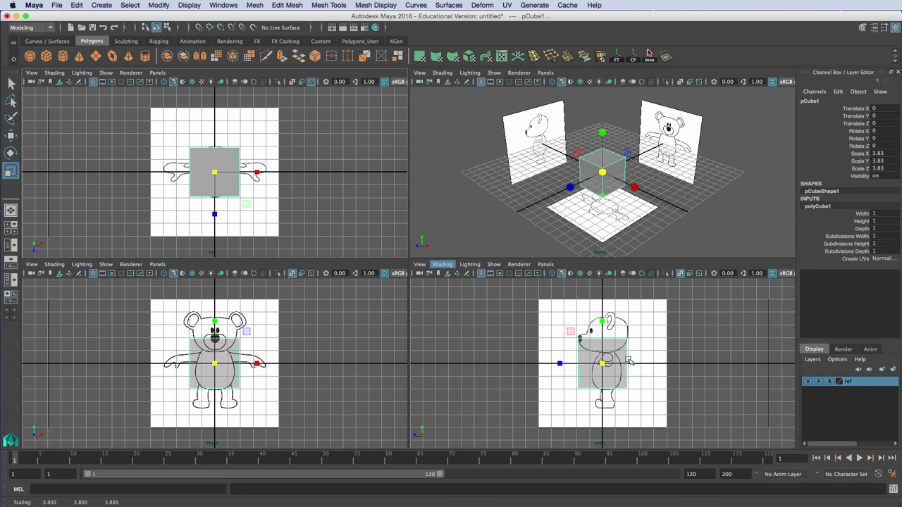
left_click(54, 73)
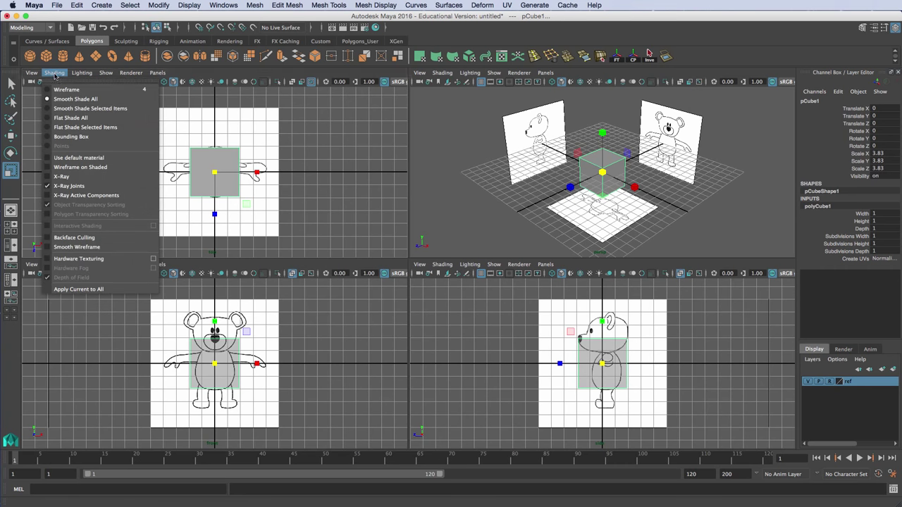
left_click(88, 177)
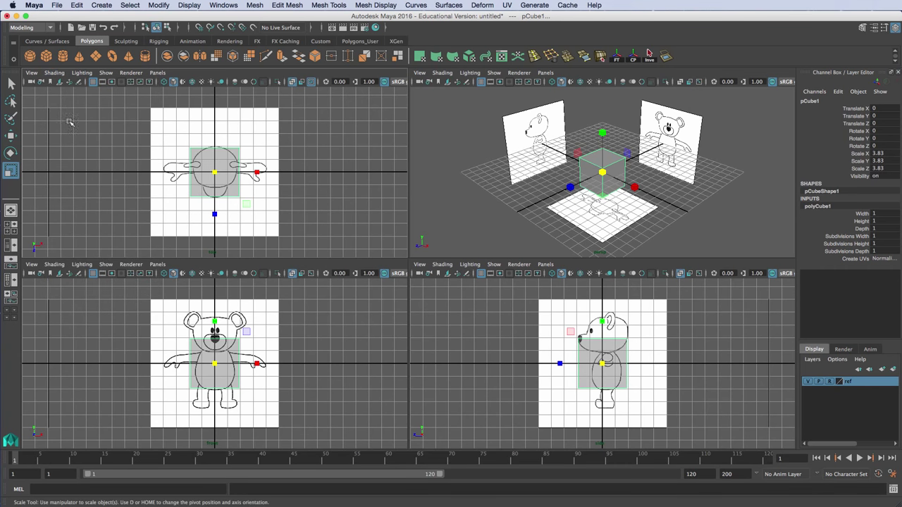
left_click(54, 73)
left_click(92, 181)
Step: Fit the cube to the head outline in the top view, scaled about 3.42, 2.90, 3.21 and moved to about -0.43 in Z
left_click_drag(213, 172, 234, 192)
key("w")
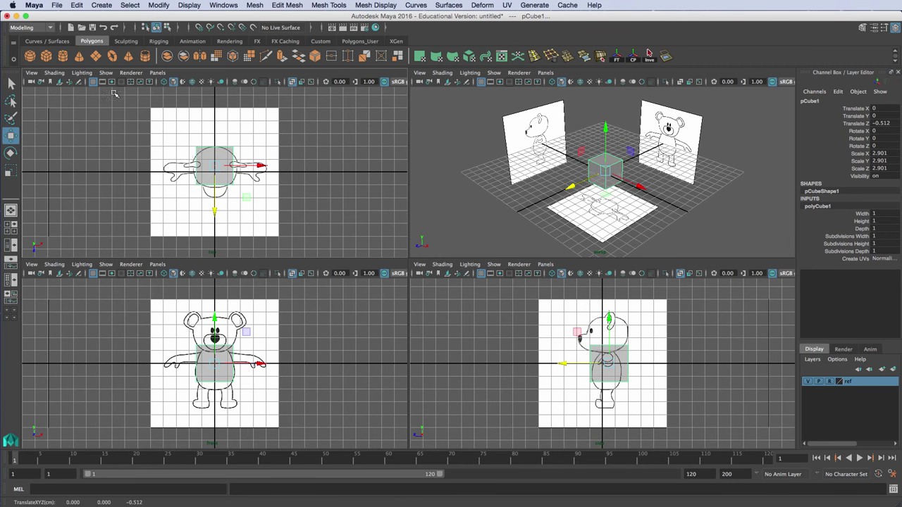
scroll(176, 165, "up", 6)
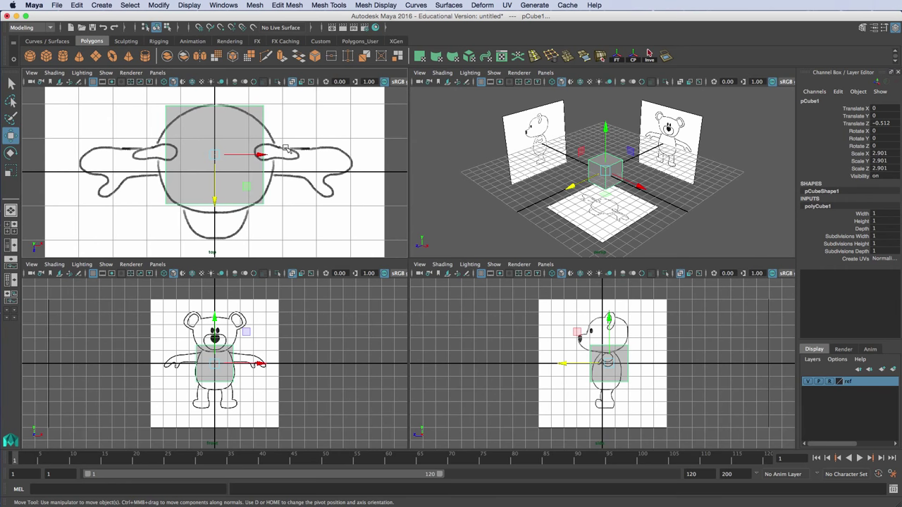
key("r")
left_click_drag(259, 156, 262, 156)
left_click_drag(215, 198, 215, 203)
key("w")
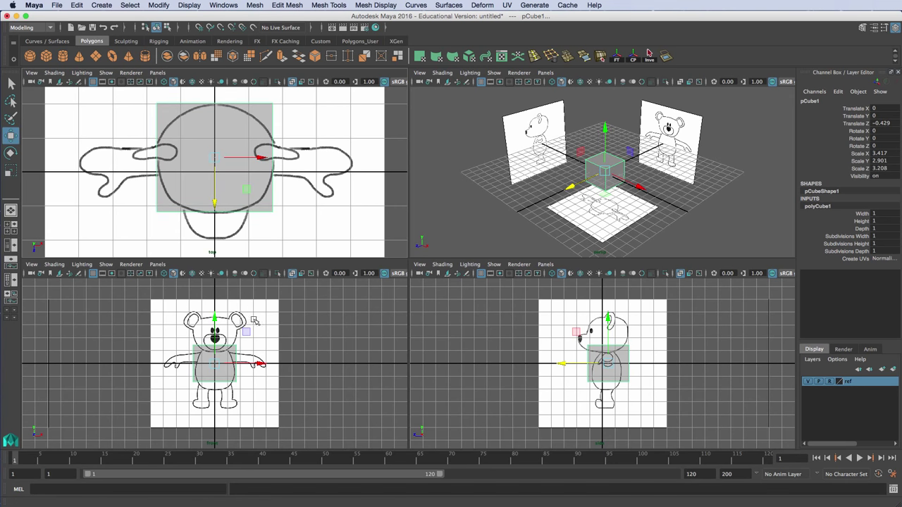
Step: Raise the cube to about 2.12 in Y so it covers the bear's head in the front view
left_click_drag(217, 319, 216, 291)
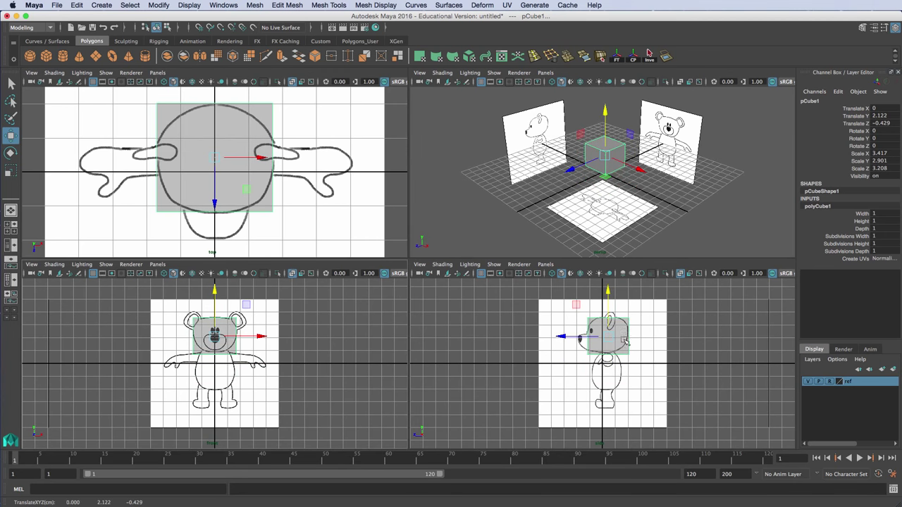
scroll(213, 351, "up", 5)
scroll(226, 366, "down", 3)
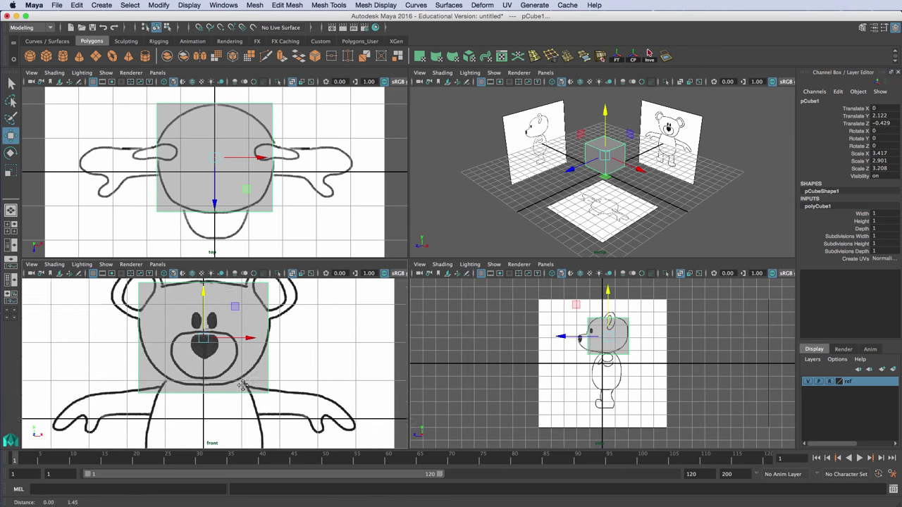
scroll(236, 384, "down", 1)
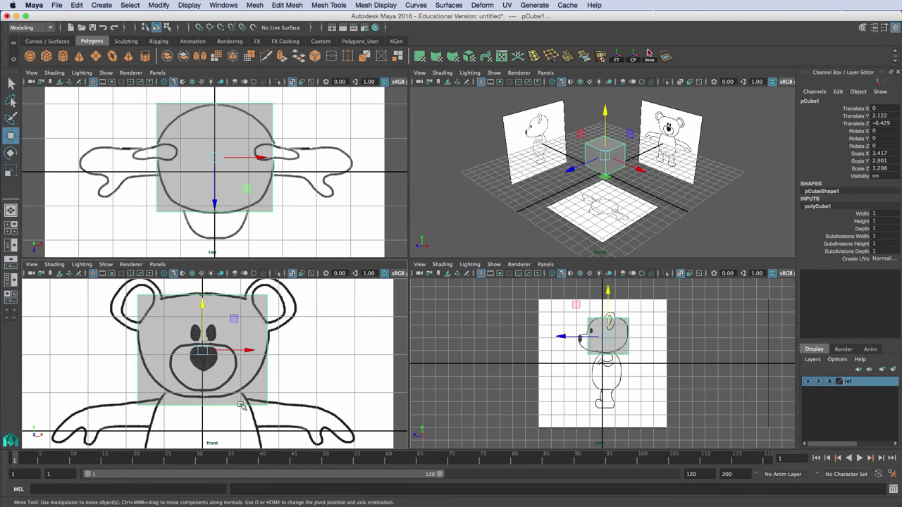
Step: Lift the cube's bottom vertices to the bear's chin line, at about 0.89 in Y
key("F9")
left_click_drag(282, 438, 137, 392)
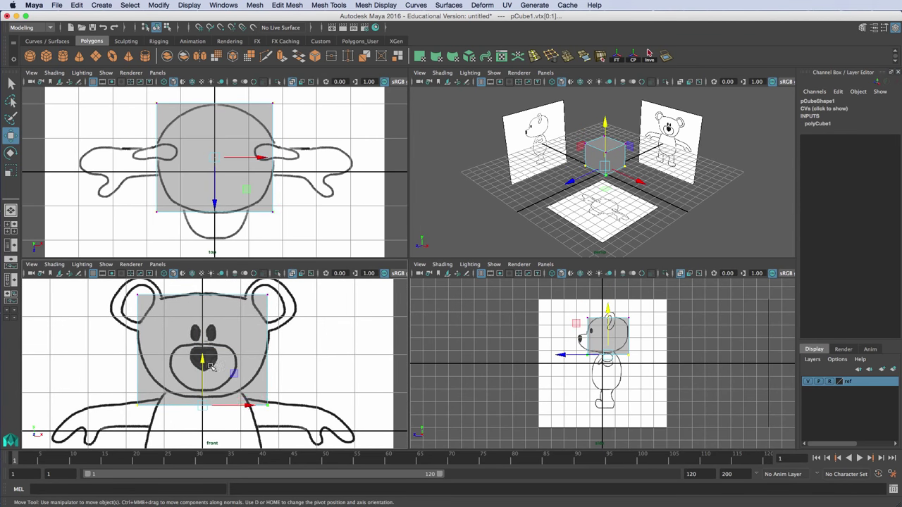
left_click_drag(205, 360, 203, 351)
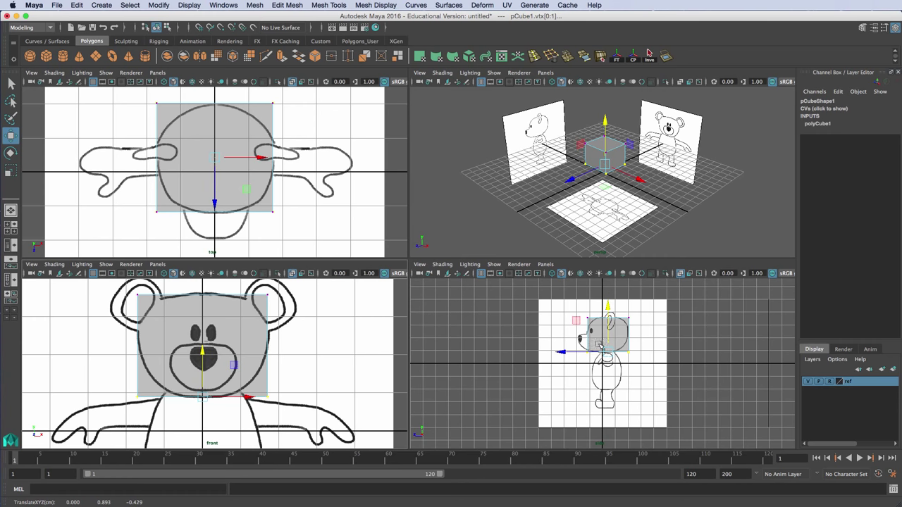
scroll(629, 351, "up", 1)
scroll(608, 310, "up", 4)
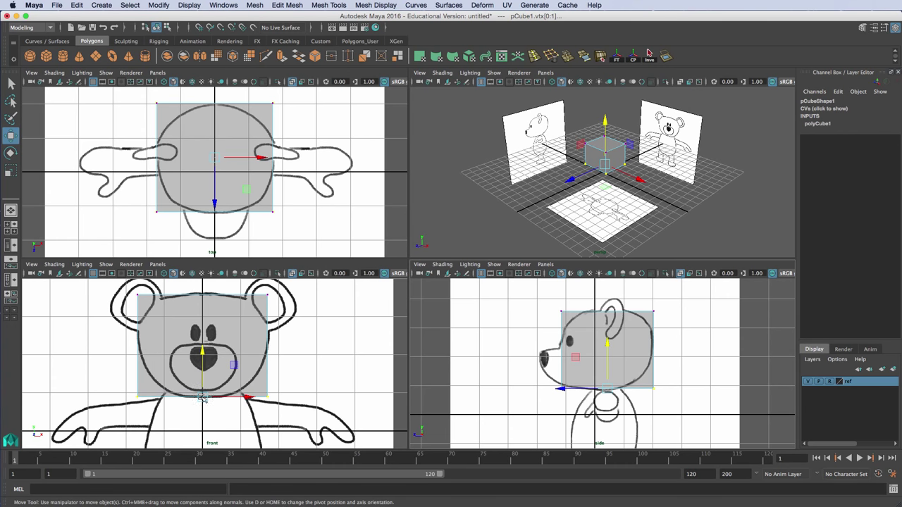
Step: Return to object mode and lower the whole cube over the bear's legs, to about -2.26 in Y
right_click(612, 151)
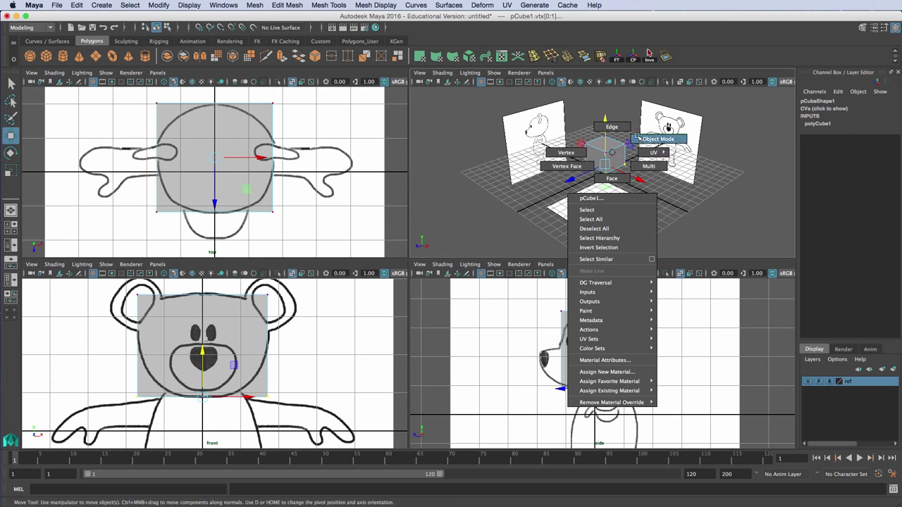
left_click(644, 138)
left_click(595, 365)
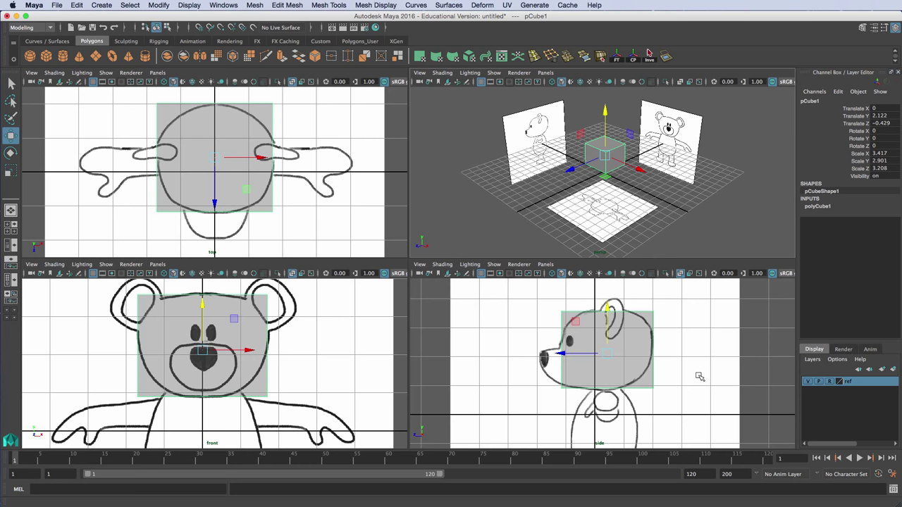
scroll(643, 355, "down", 5)
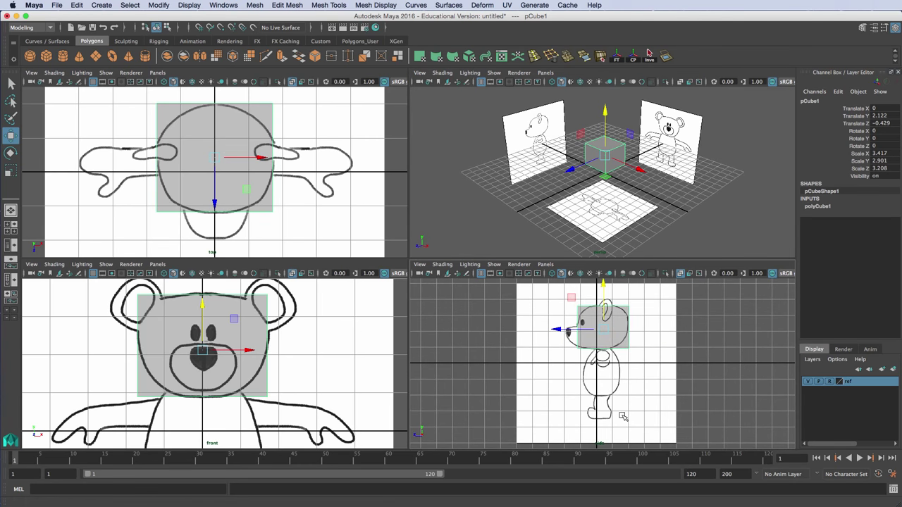
scroll(238, 361, "down", 5)
scroll(238, 361, "down", 1)
left_click_drag(212, 283, 210, 356)
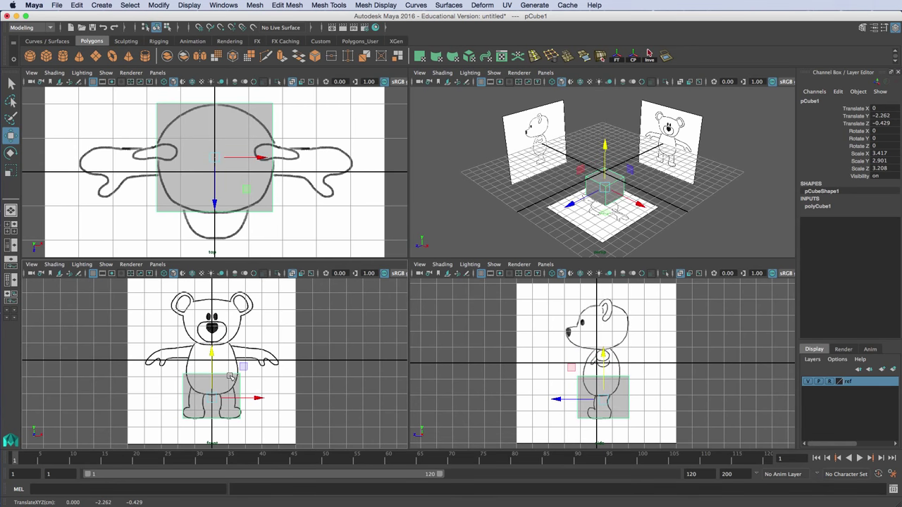
Step: Lower the cube's top vertices to the bottom of the bear's belly so the cube encloses only the legs
right_click(232, 376)
left_click(185, 372)
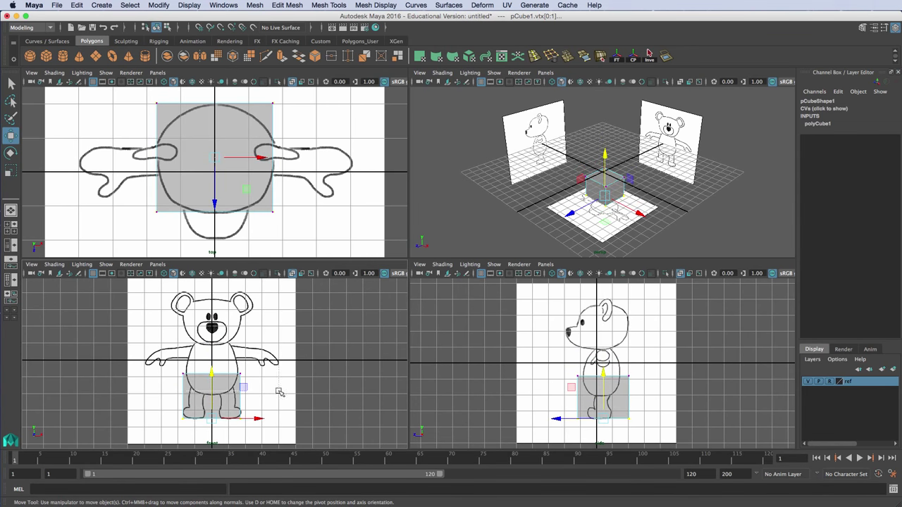
left_click_drag(280, 384, 176, 366)
left_click_drag(211, 330, 213, 351)
scroll(271, 356, "up", 5)
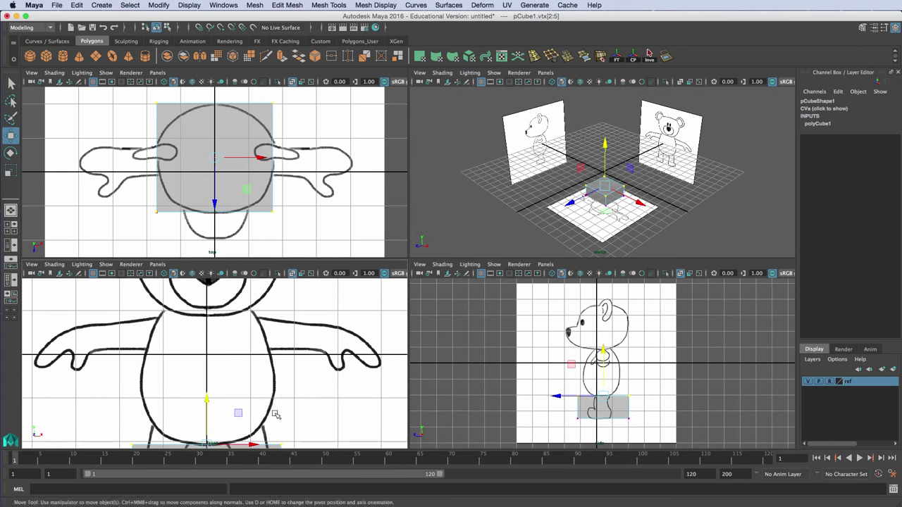
scroll(539, 418, "up", 5)
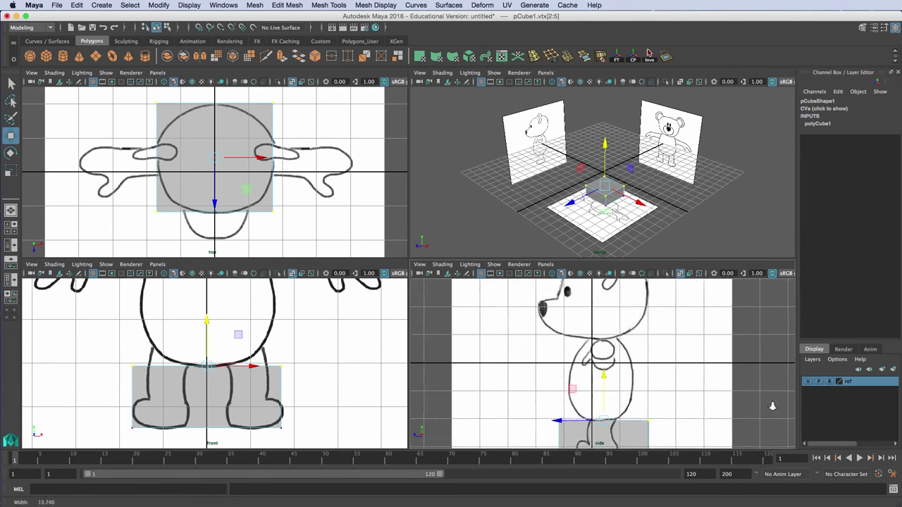
left_click_drag(540, 418, 540, 346)
scroll(604, 362, "up", 3)
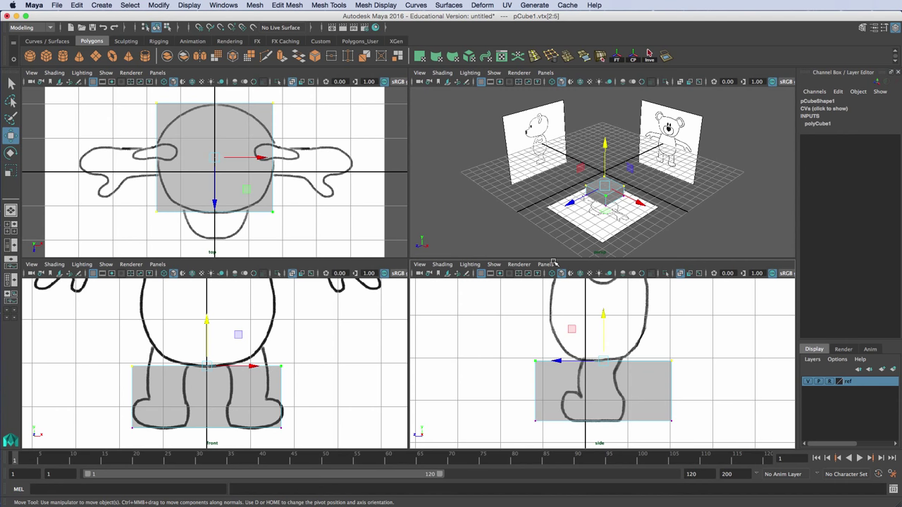
Step: Return to object mode and delete the cube
right_click(616, 185)
left_click(618, 169)
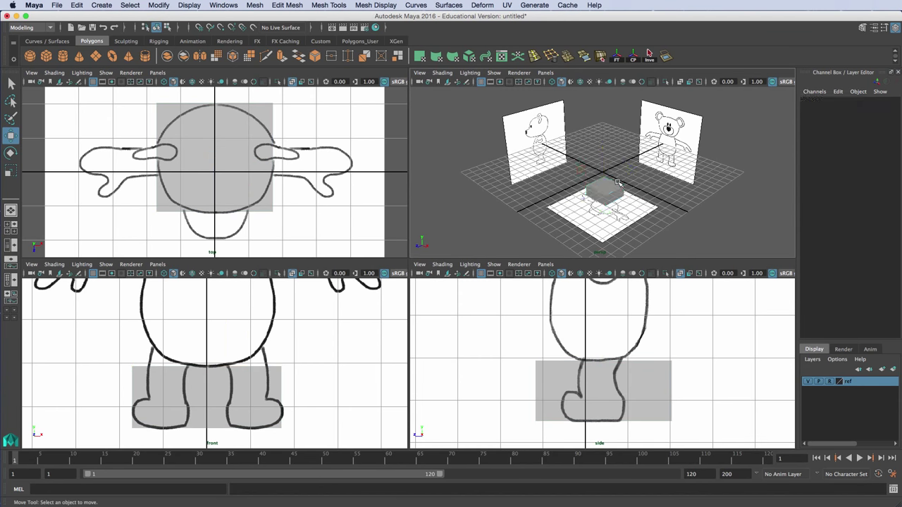
key("Delete")
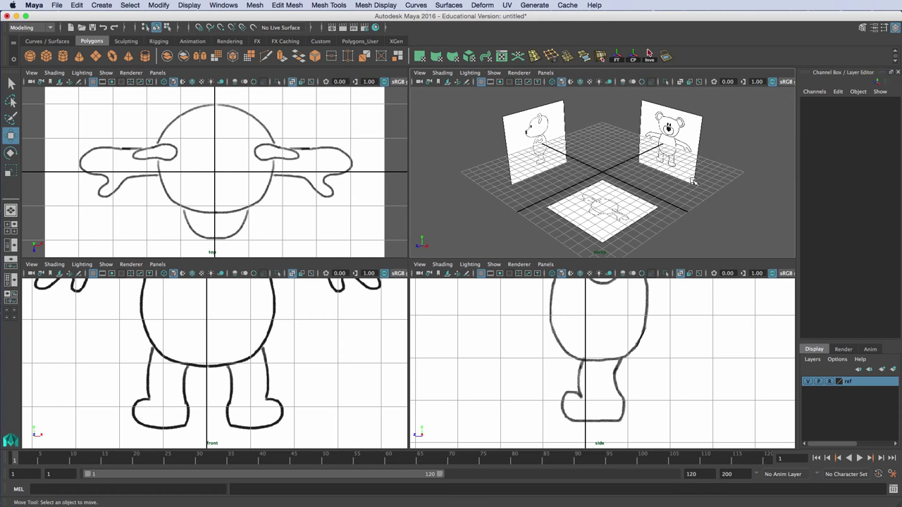
left_click_drag(692, 182, 662, 179, "alt")
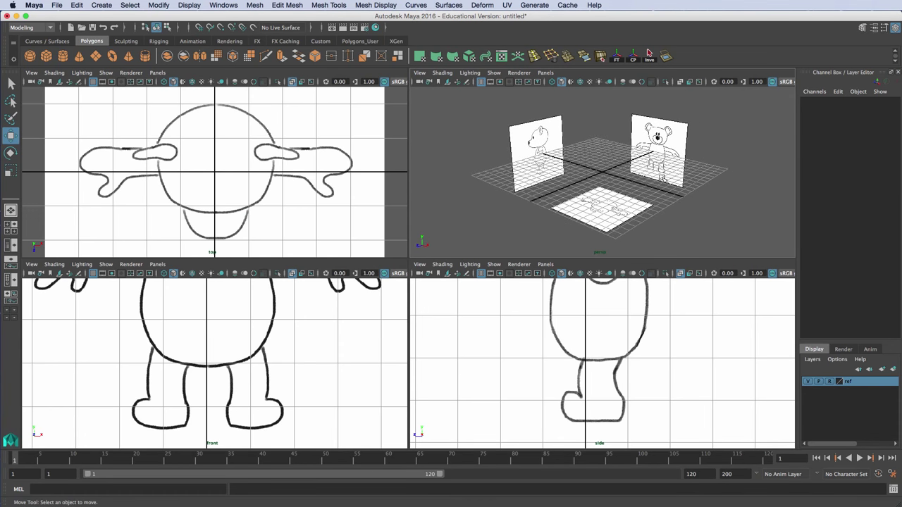